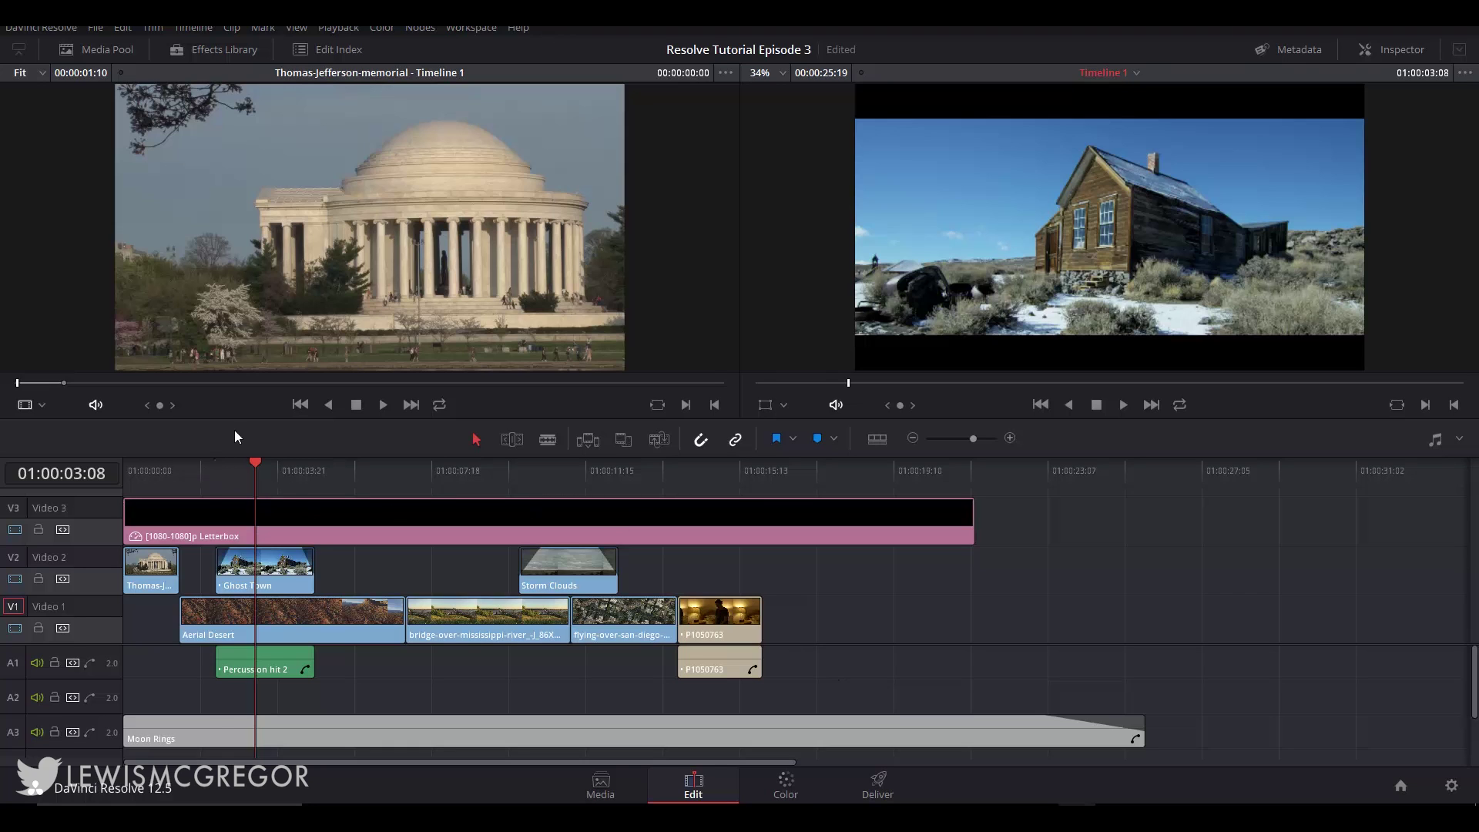
Scrub back to Ghost Town's start, delete Aerial Desert to close its gap, then undo.
{"action": "key", "text": "Up"}
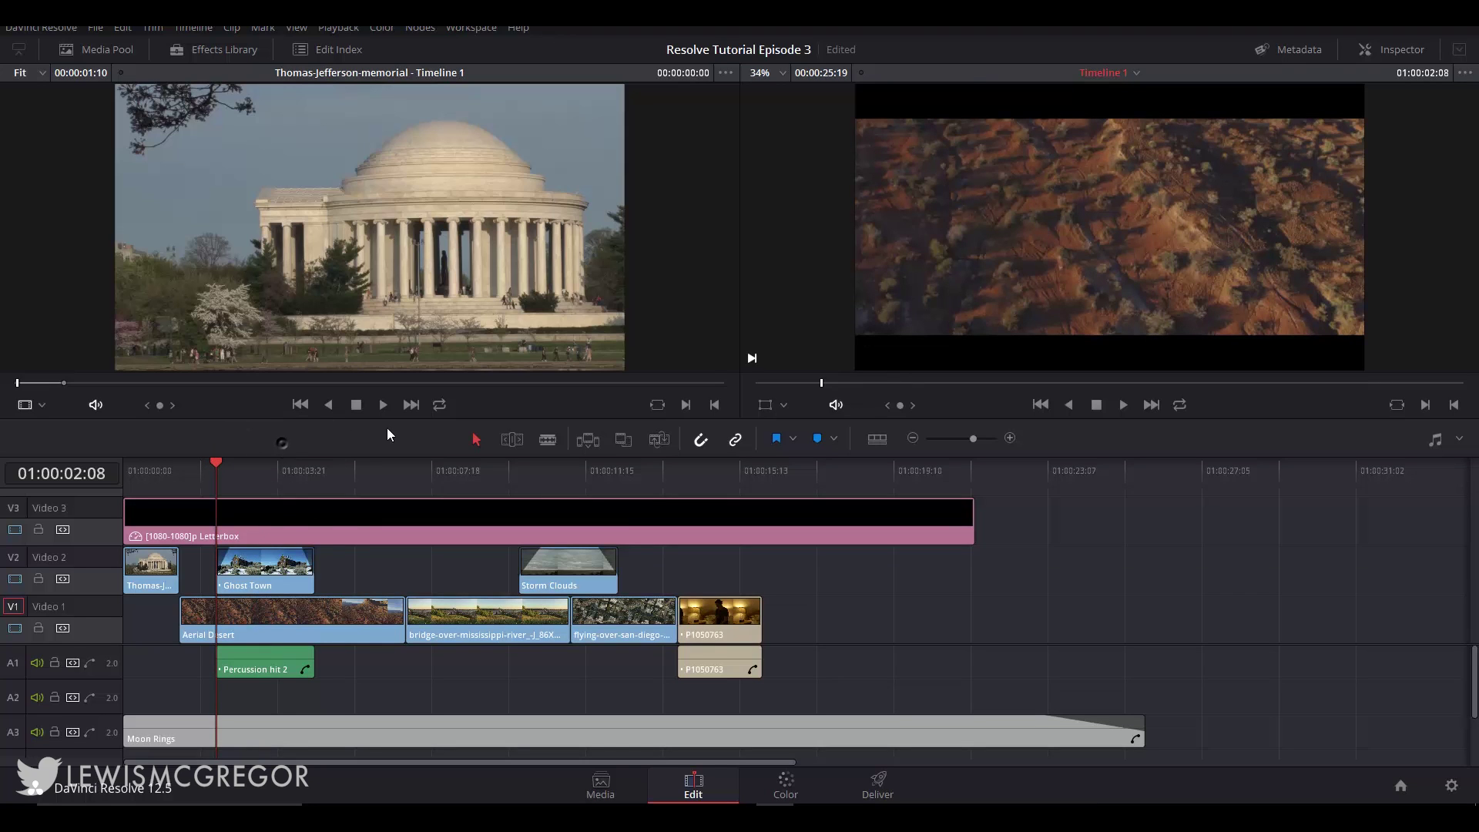
{"action": "left_click_drag", "start_coordinate": [340, 475], "coordinate": [202, 510]}
{"action": "left_click", "coordinate": [276, 634]}
{"action": "key", "text": "Delete"}
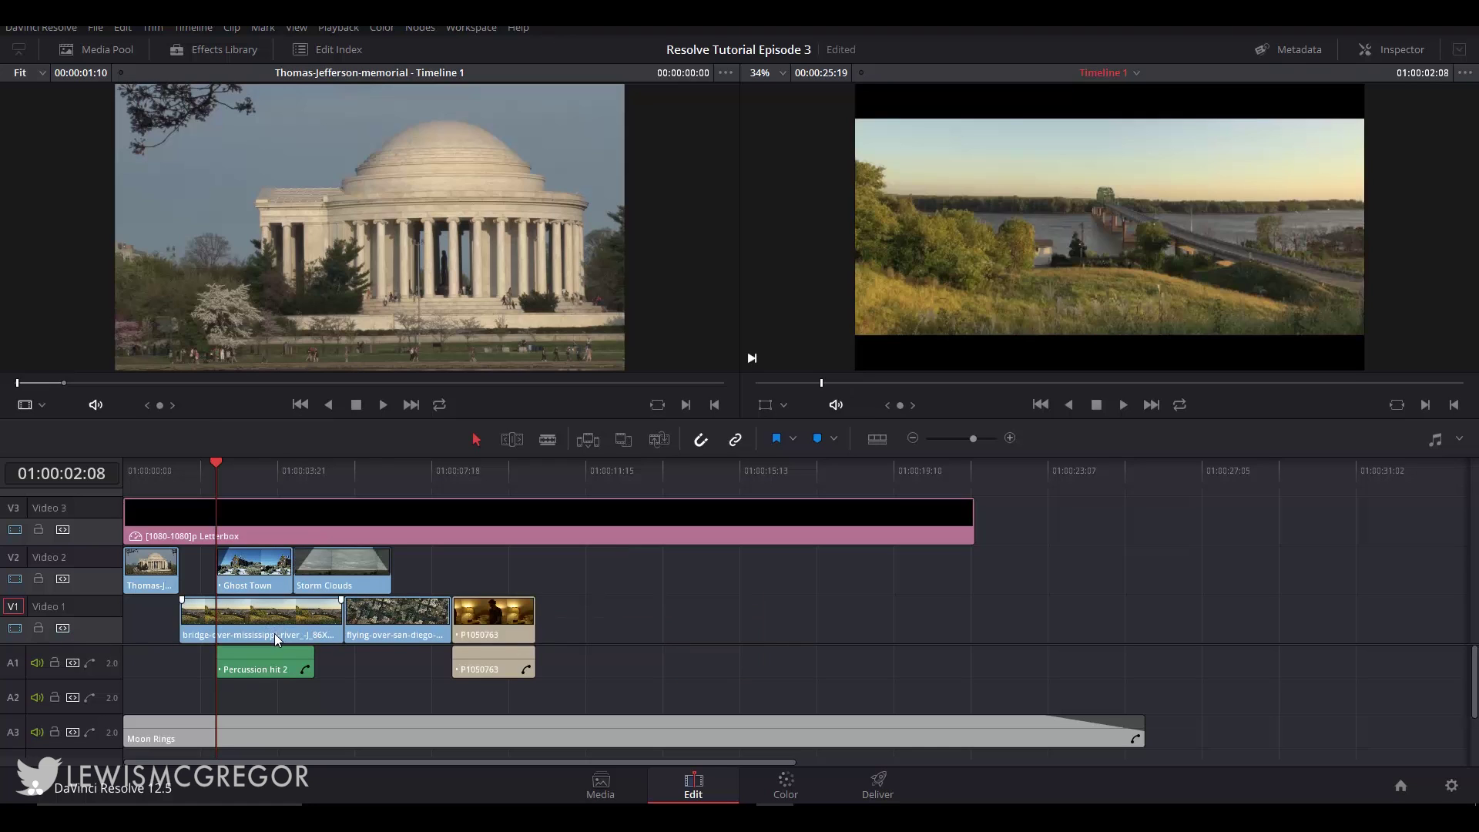
{"action": "key", "text": "ctrl+z"}
Delete Aerial Desert with Video 1 excluded from auto track selection, then undo and re-include it.
{"action": "left_click", "coordinate": [59, 627]}
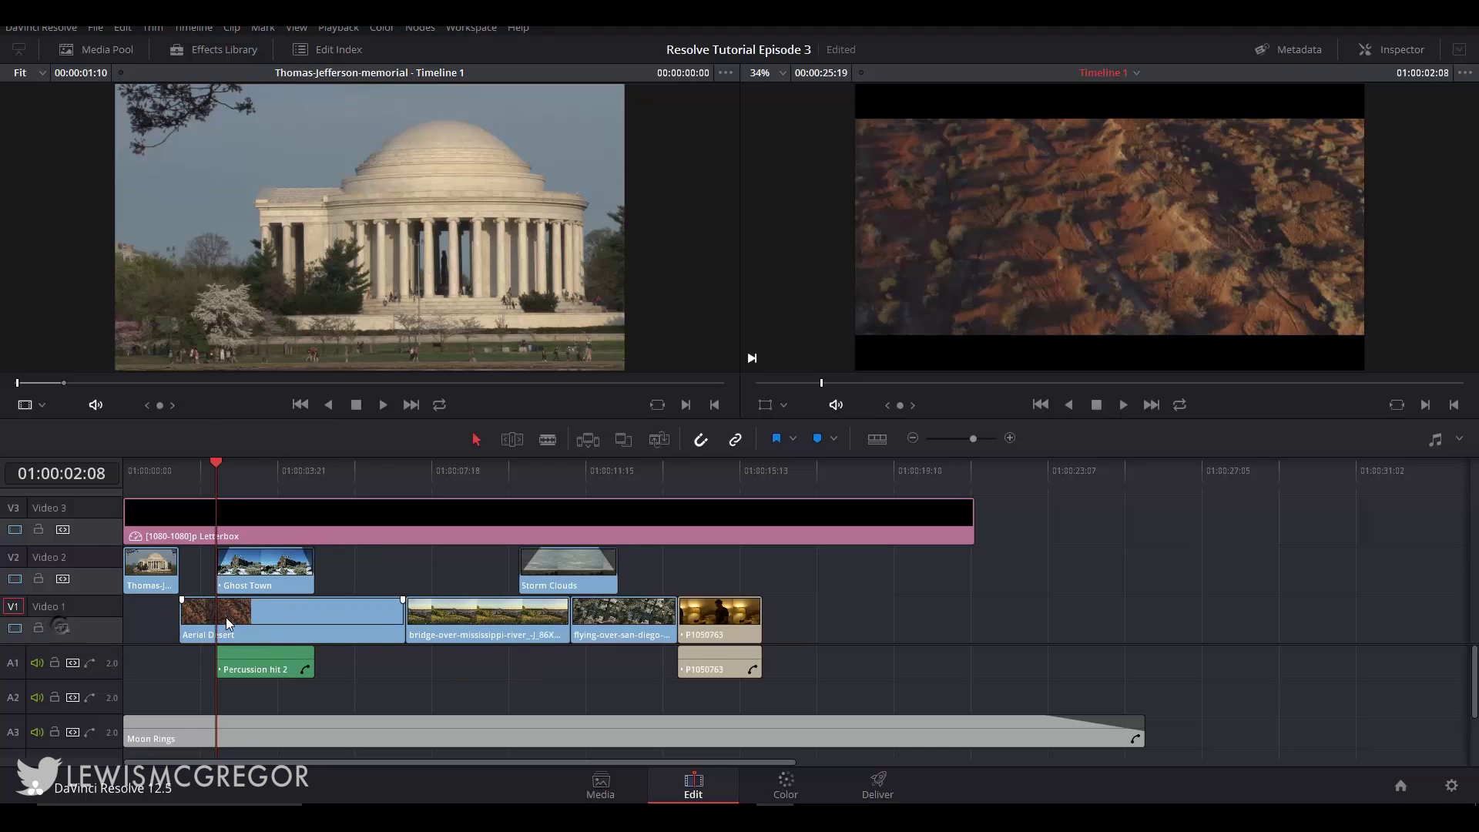
{"action": "key", "text": "Delete"}
{"action": "key", "text": "ctrl+z"}
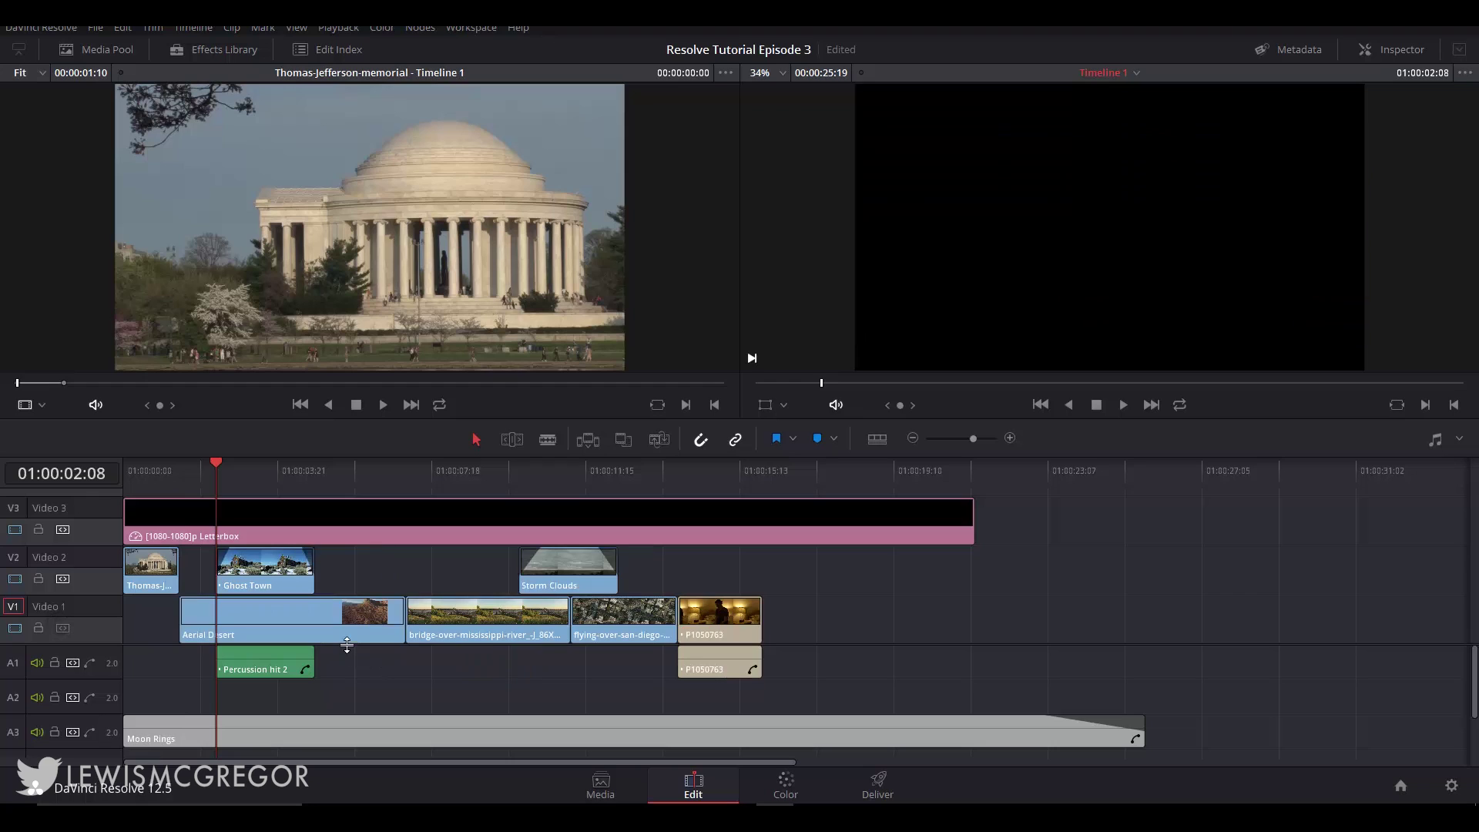
{"action": "left_click", "coordinate": [64, 628]}
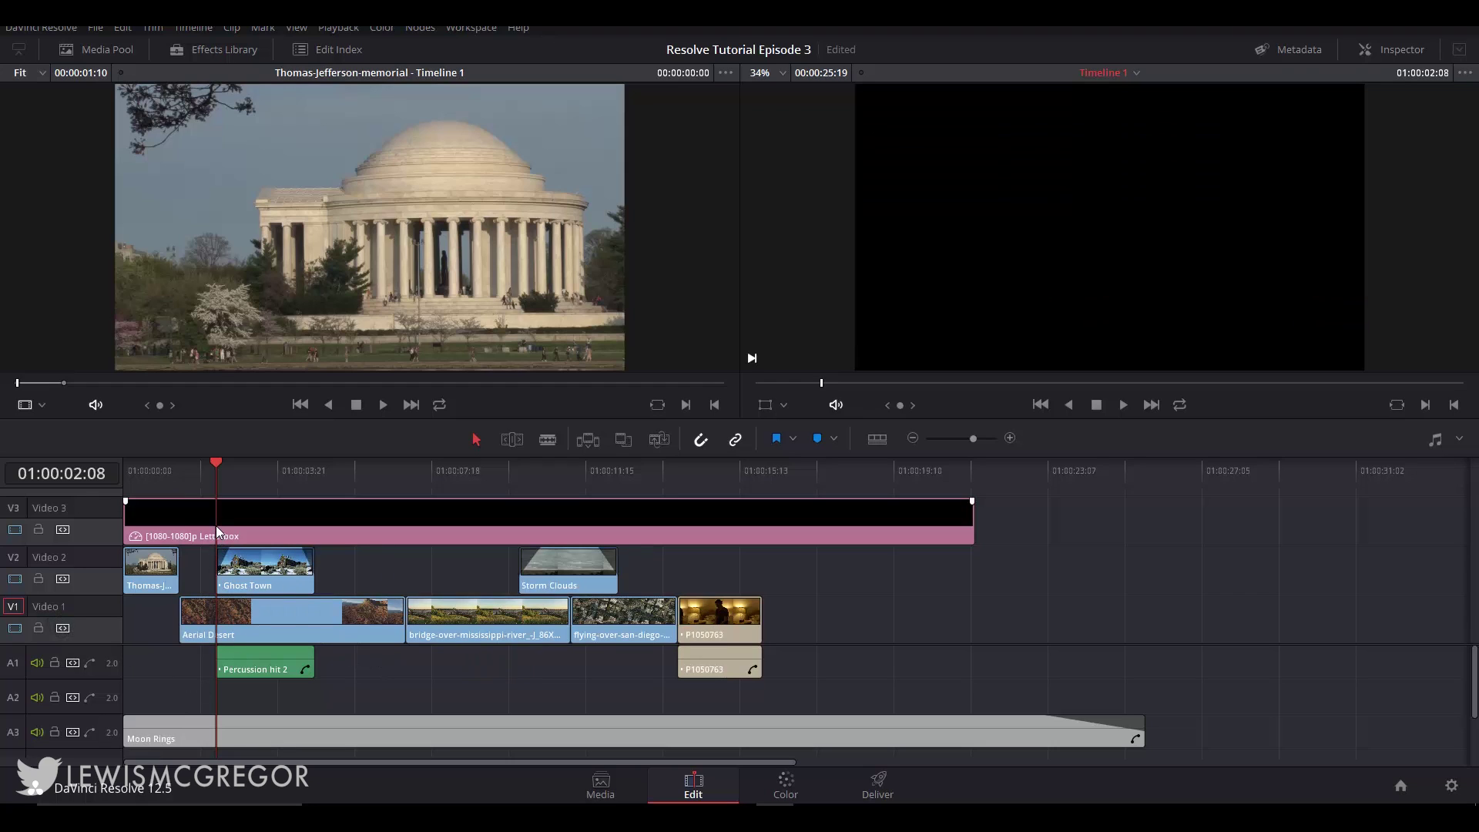
Mark an in point at 01:00:02:08 and an out point at 01:00:04:20, then play the range.
{"action": "key", "text": "i"}
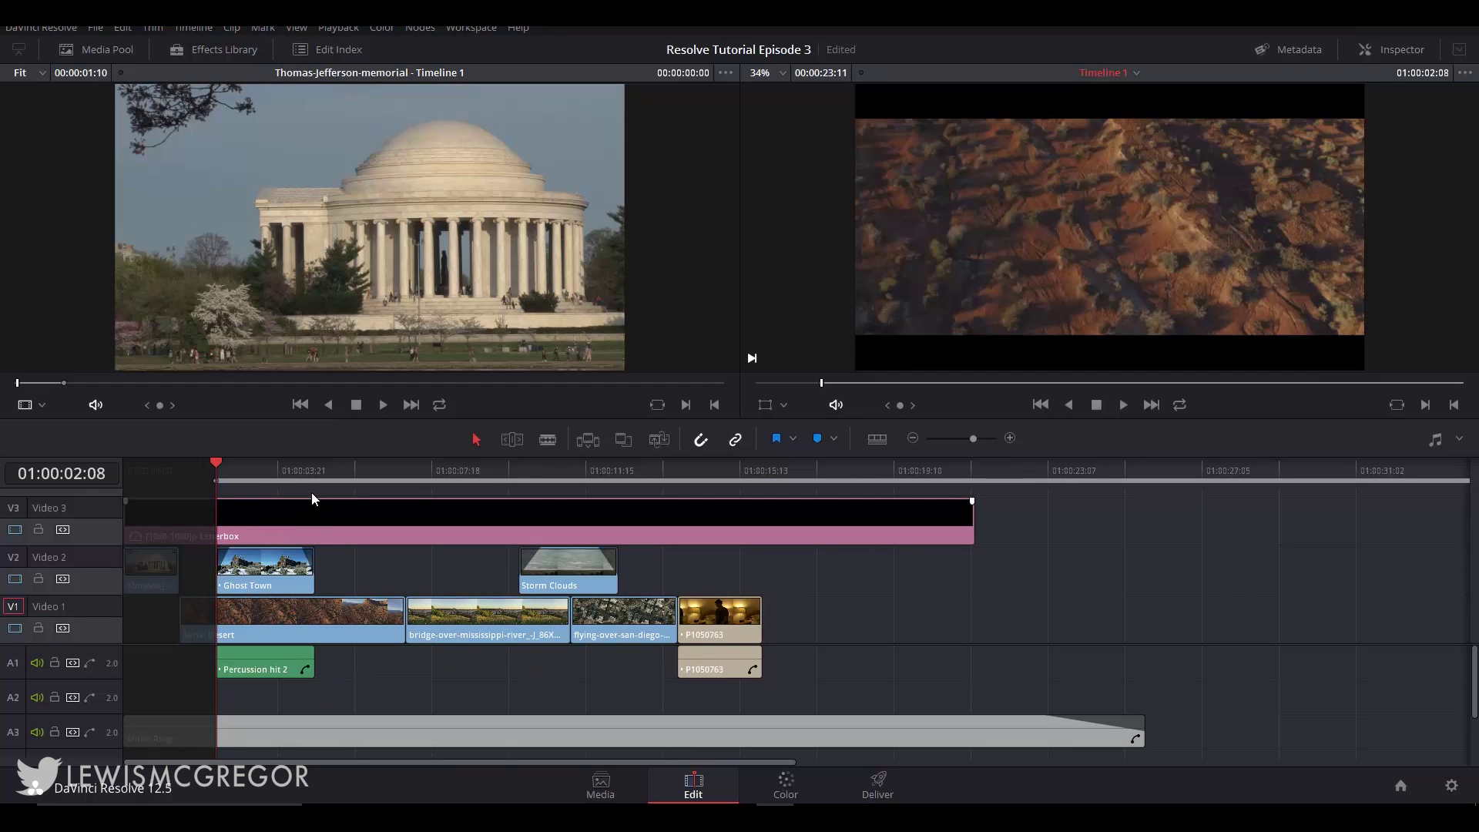
{"action": "left_click", "coordinate": [316, 490]}
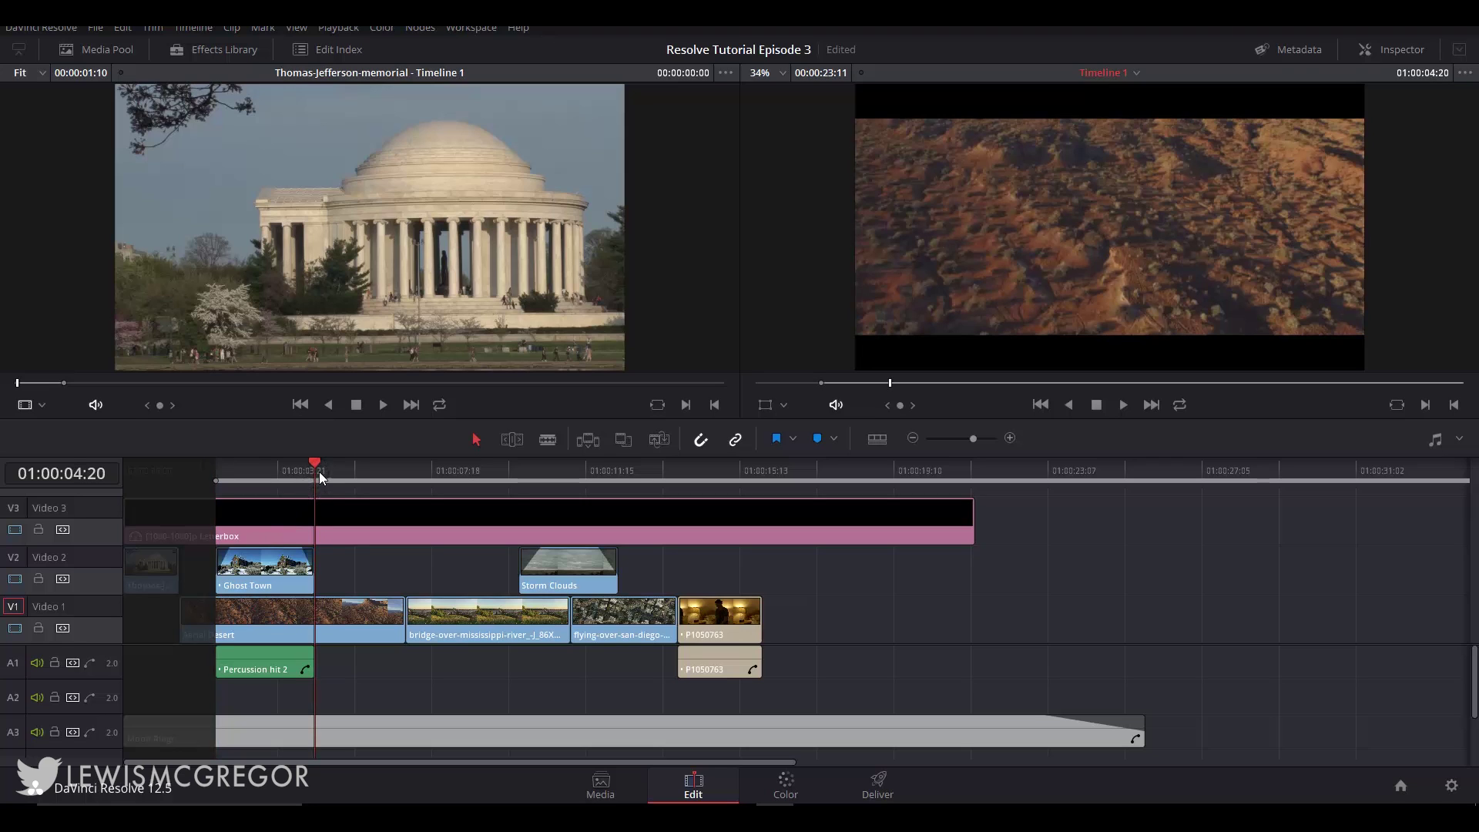
{"action": "key", "text": "o"}
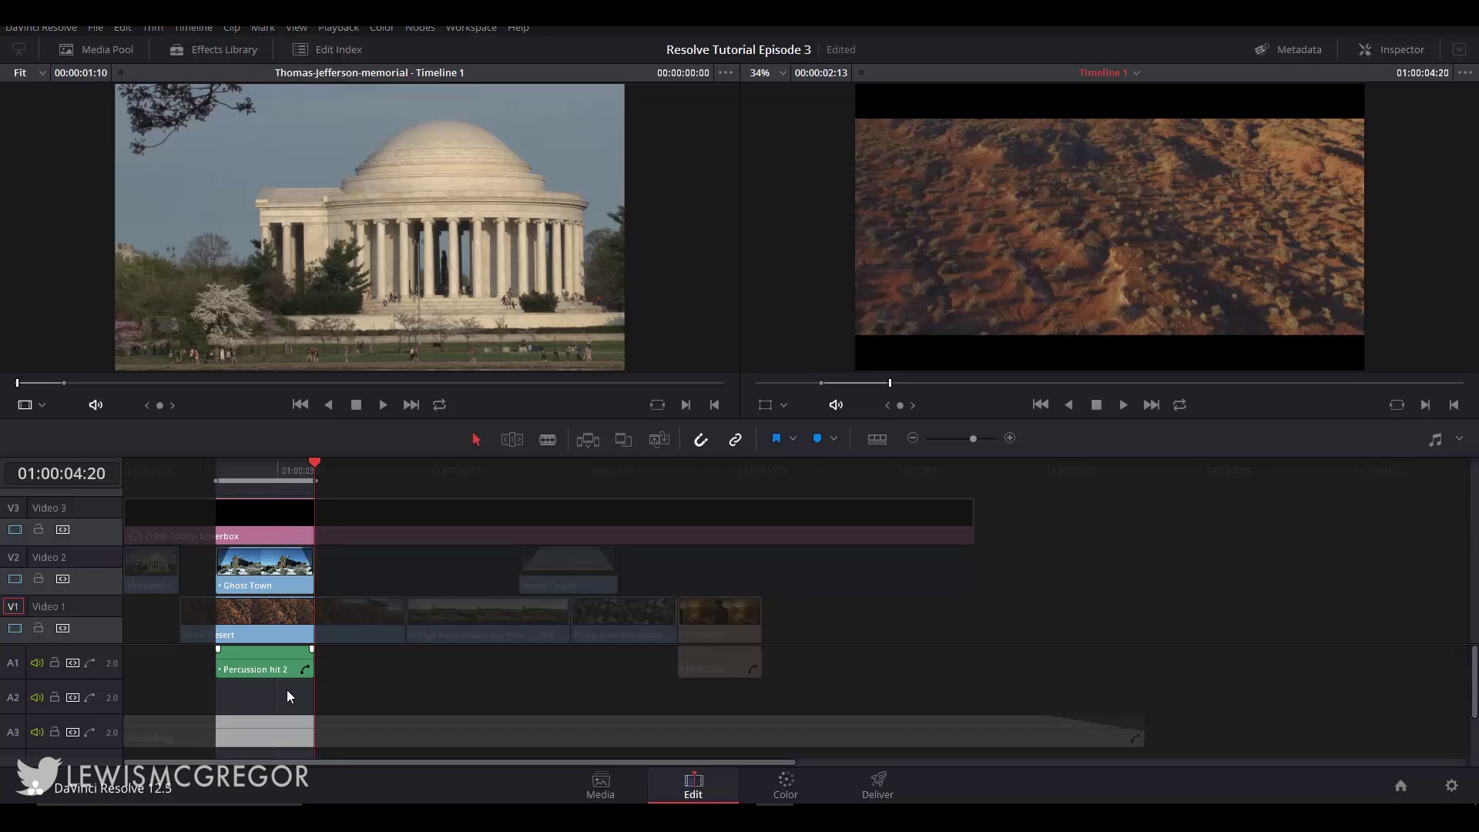
{"action": "left_click_drag", "start_coordinate": [238, 468], "coordinate": [224, 469]}
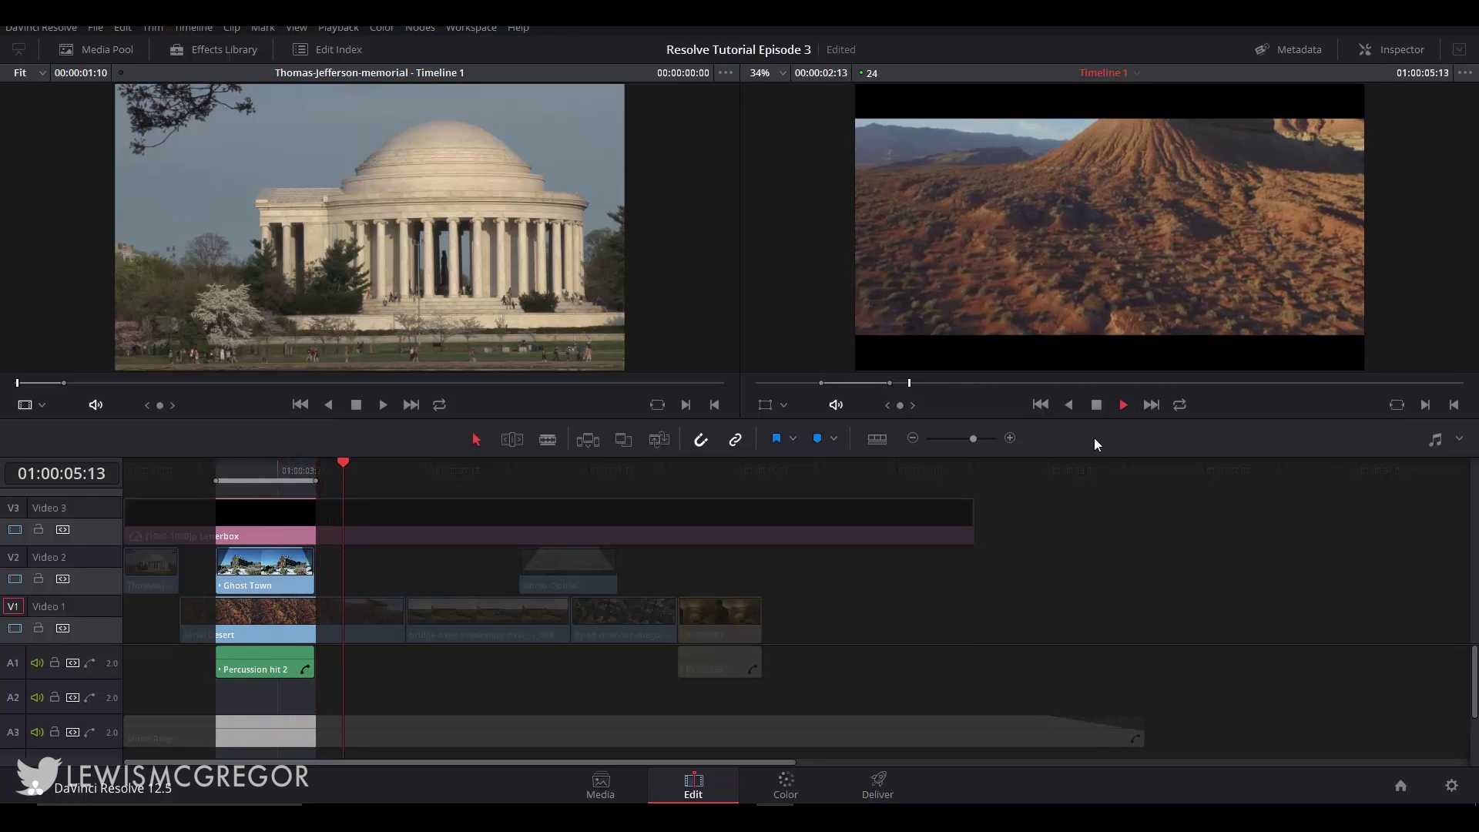
{"action": "left_click", "coordinate": [1097, 405]}
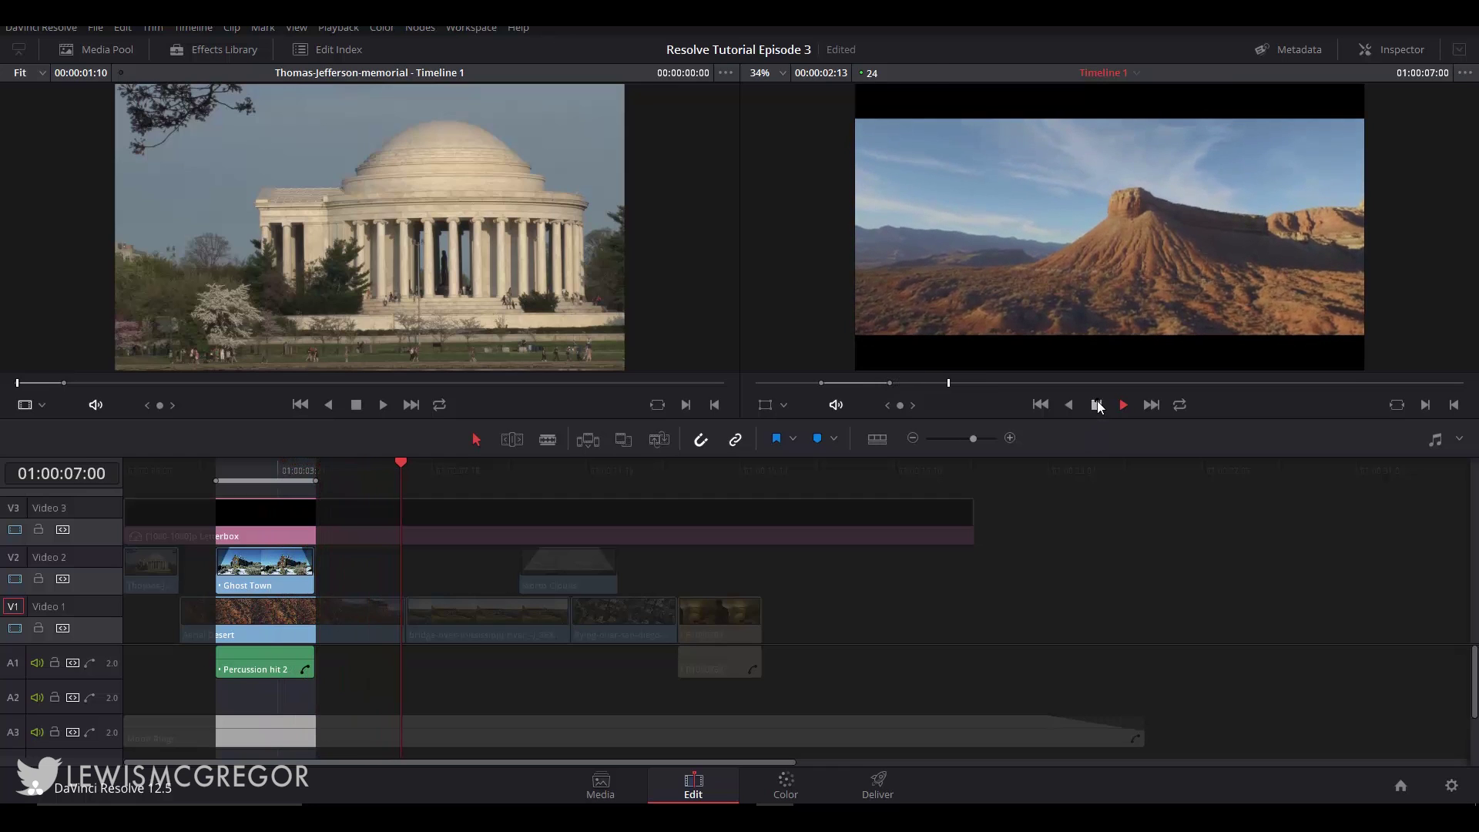
{"action": "left_click", "coordinate": [228, 470]}
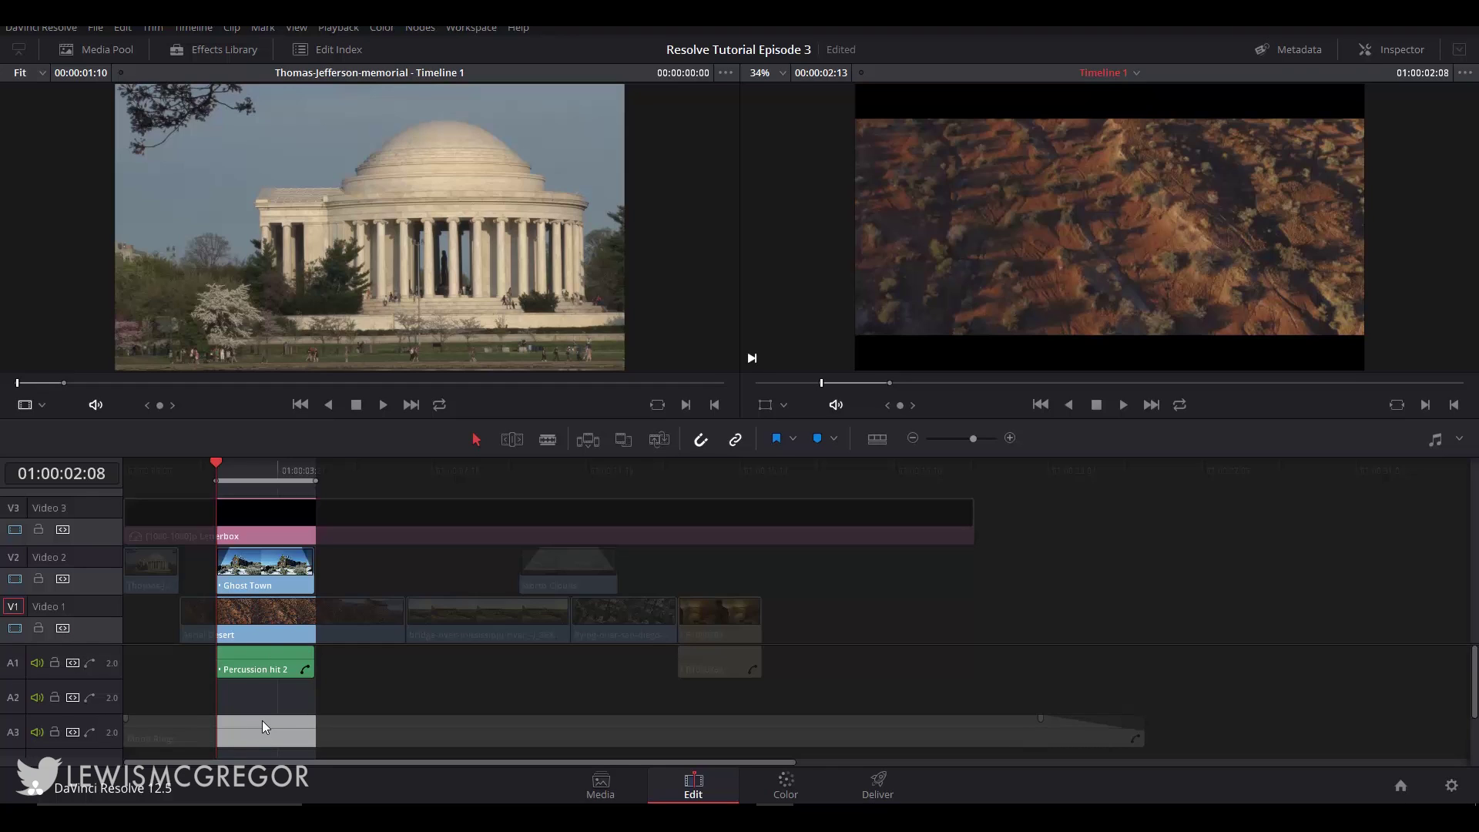
Exclude Video 1 from auto track selection, then park the playhead at 01:00:02:22.
{"action": "left_click", "coordinate": [65, 630]}
{"action": "left_click", "coordinate": [63, 631]}
{"action": "mouse_move", "coordinate": [231, 466]}
{"action": "left_mouse_down"}
{"action": "mouse_move", "coordinate": [320, 468]}
{"action": "mouse_move", "coordinate": [219, 470]}
{"action": "left_mouse_up"}
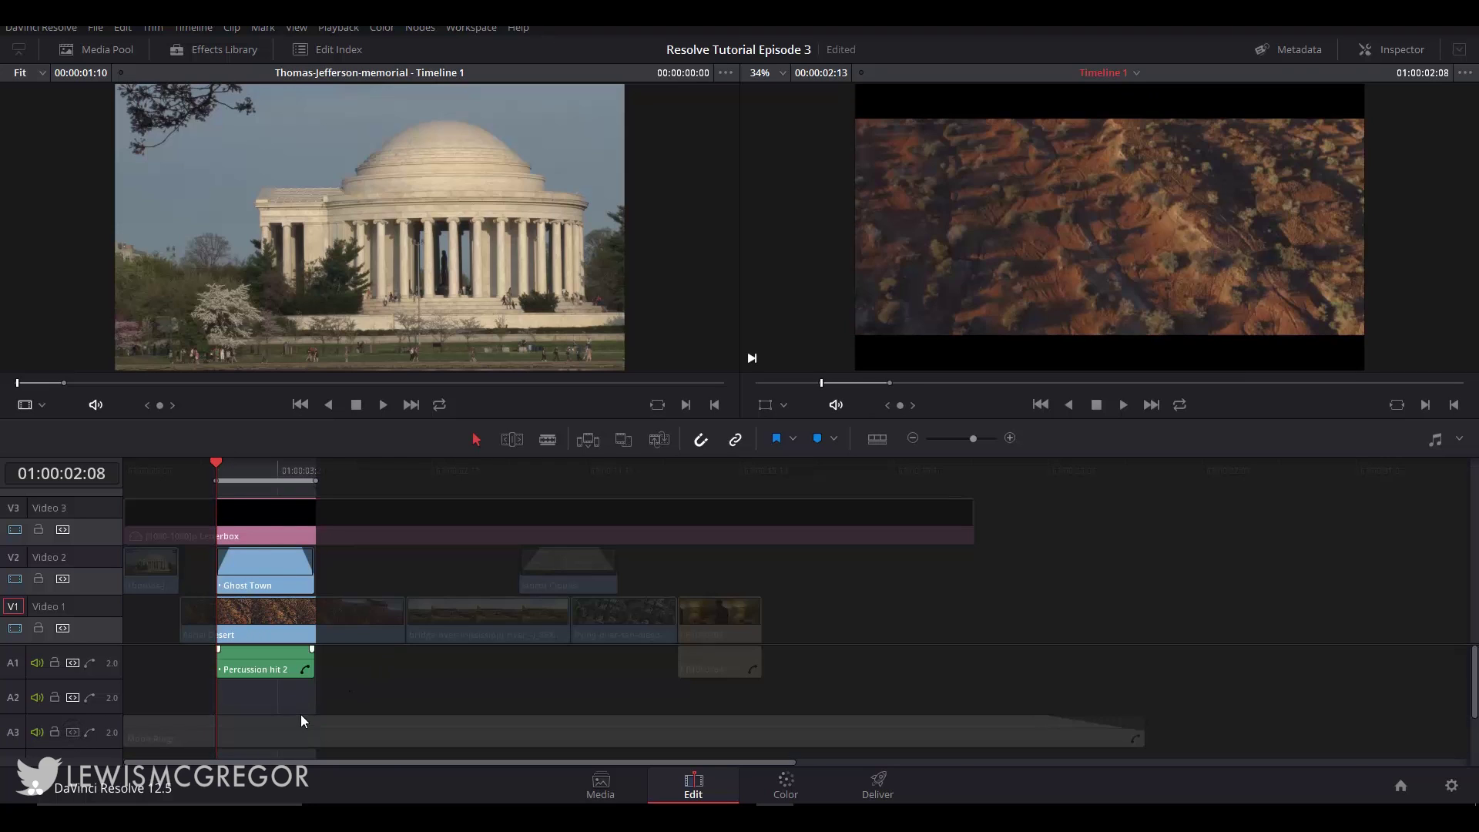
{"action": "left_click", "coordinate": [64, 629]}
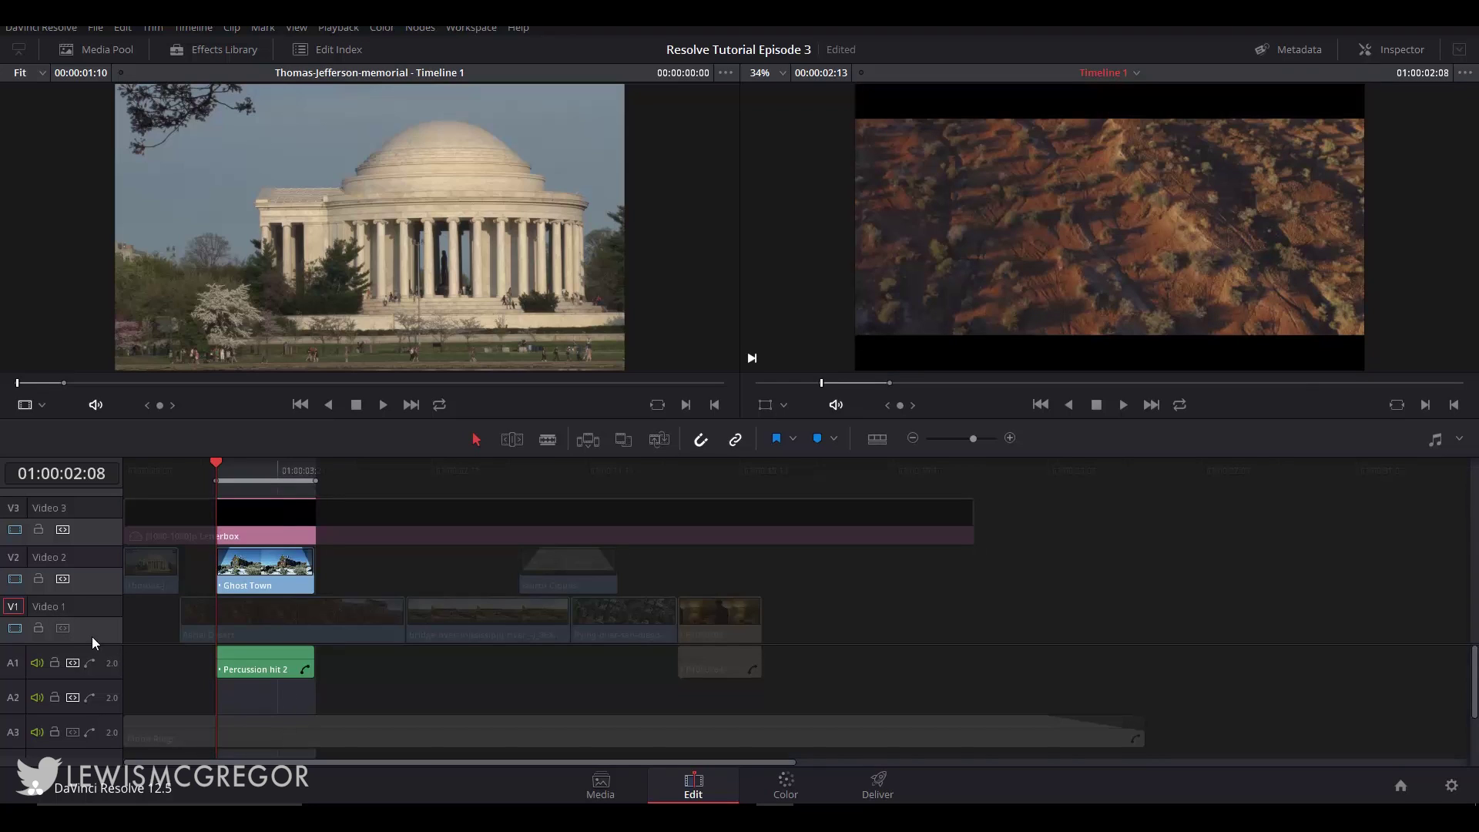
{"action": "key", "text": "End"}
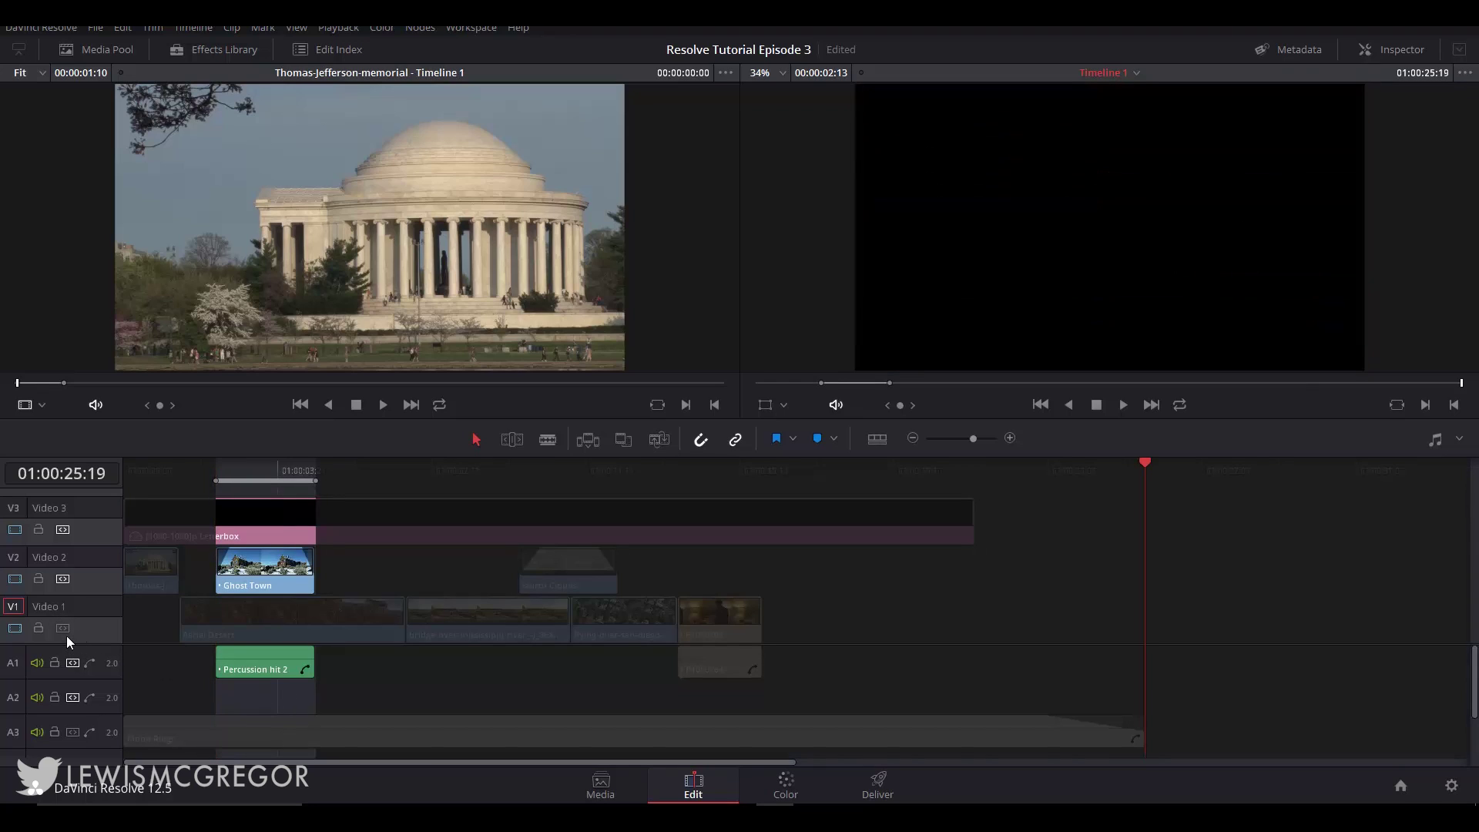
{"action": "left_click", "coordinate": [235, 463]}
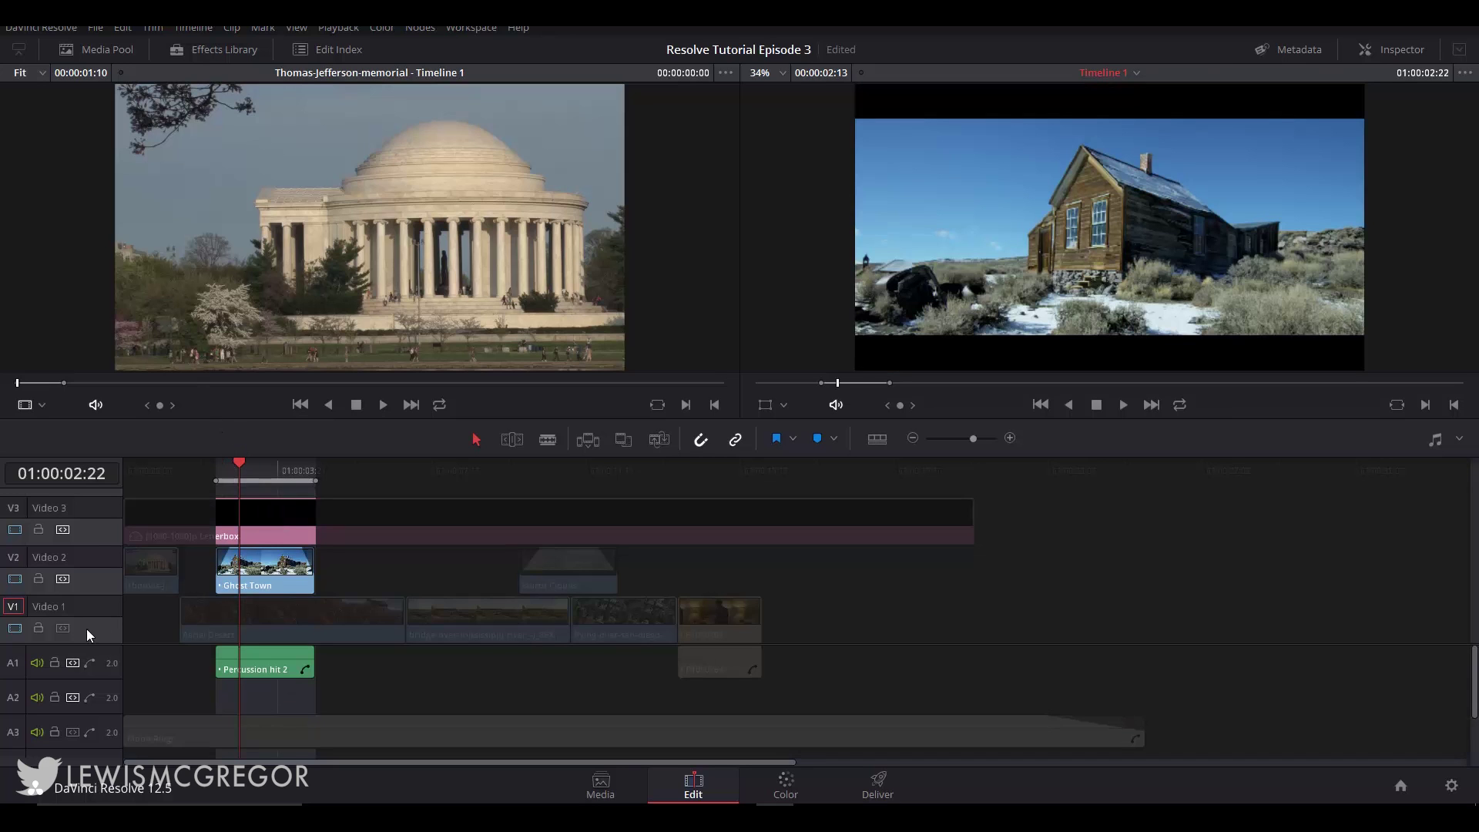
Re-enable Video 1 auto selection and use Move into place to resync the P1050763 audio.
{"action": "left_click", "coordinate": [66, 628]}
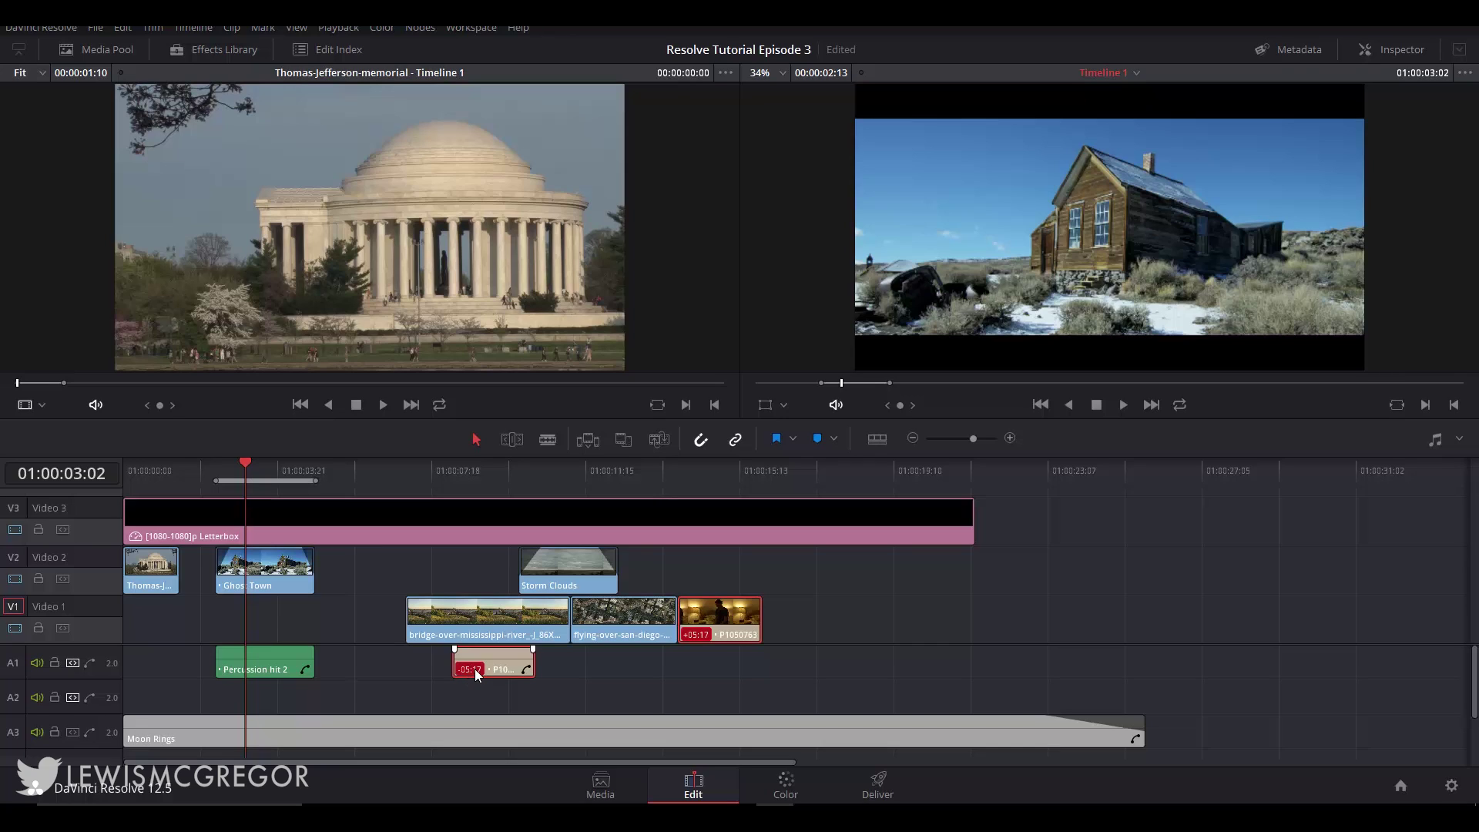
{"action": "right_click", "coordinate": [474, 669]}
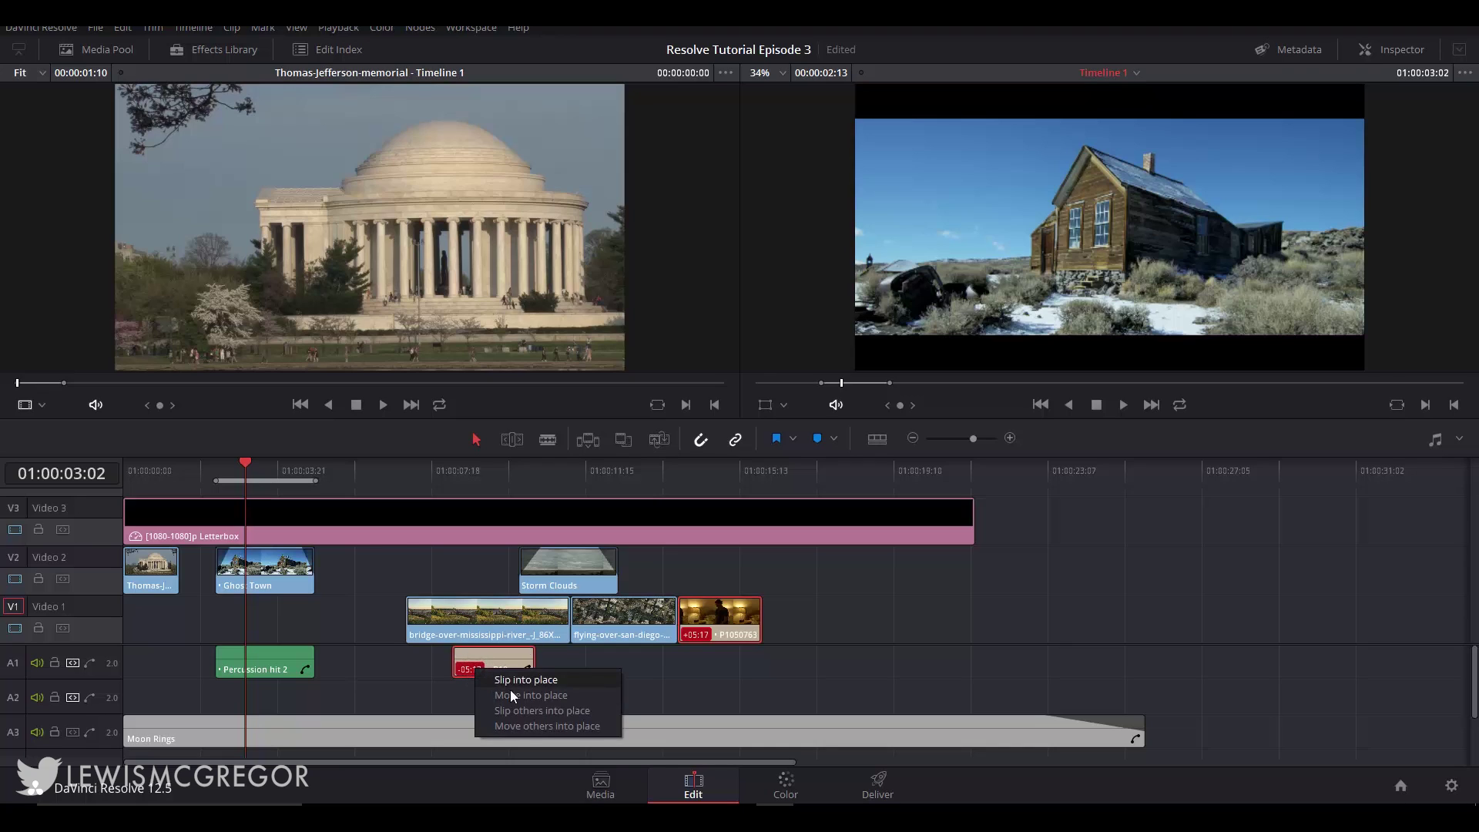
{"action": "left_click", "coordinate": [535, 697]}
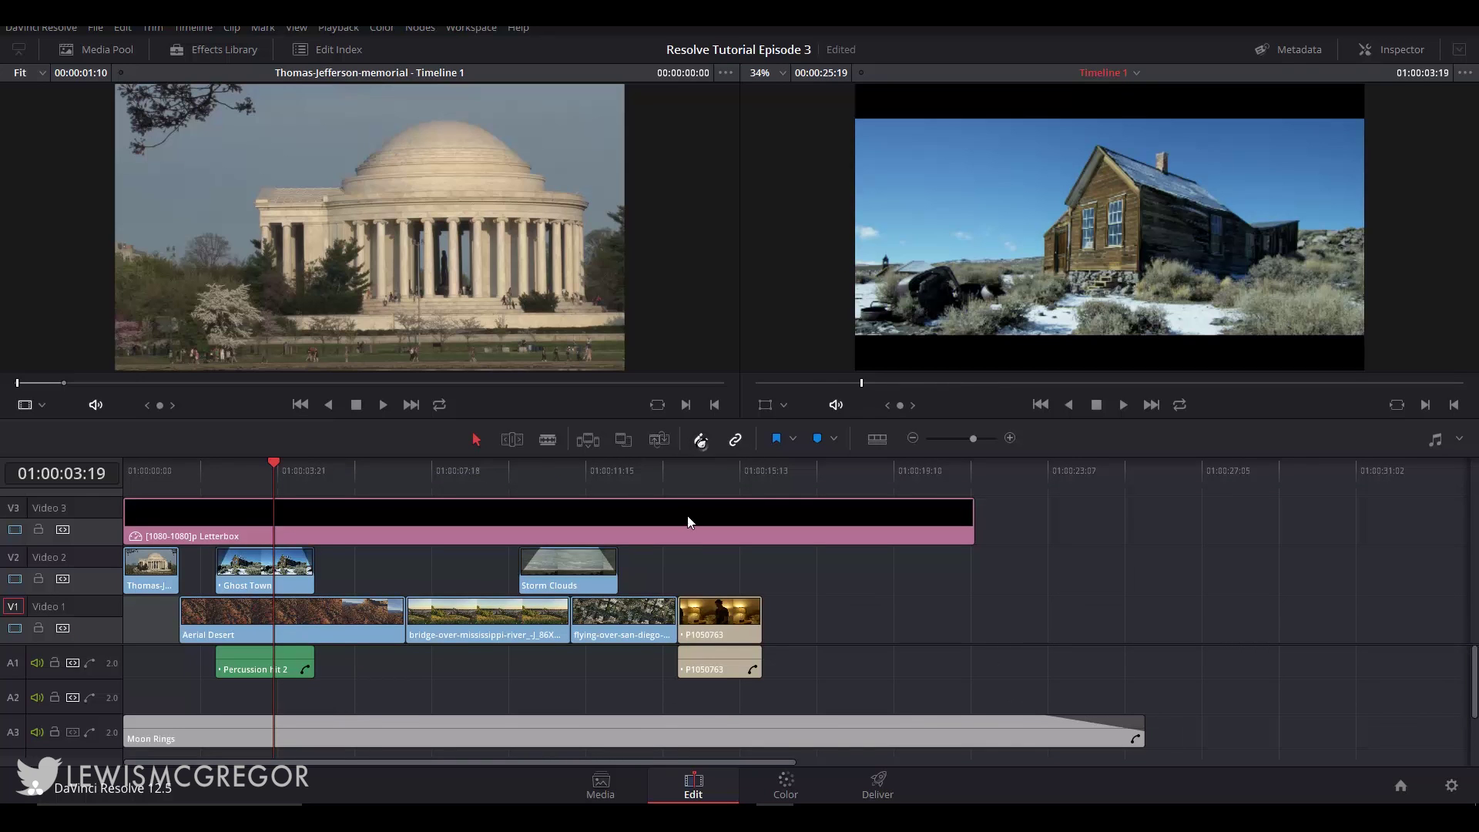
Zoom into the timeline, drag the P1050763 clips later, and turn snapping off.
{"action": "key", "text": "ctrl+equal"}
{"action": "left_click_drag", "start_coordinate": [220, 769], "coordinate": [756, 769]}
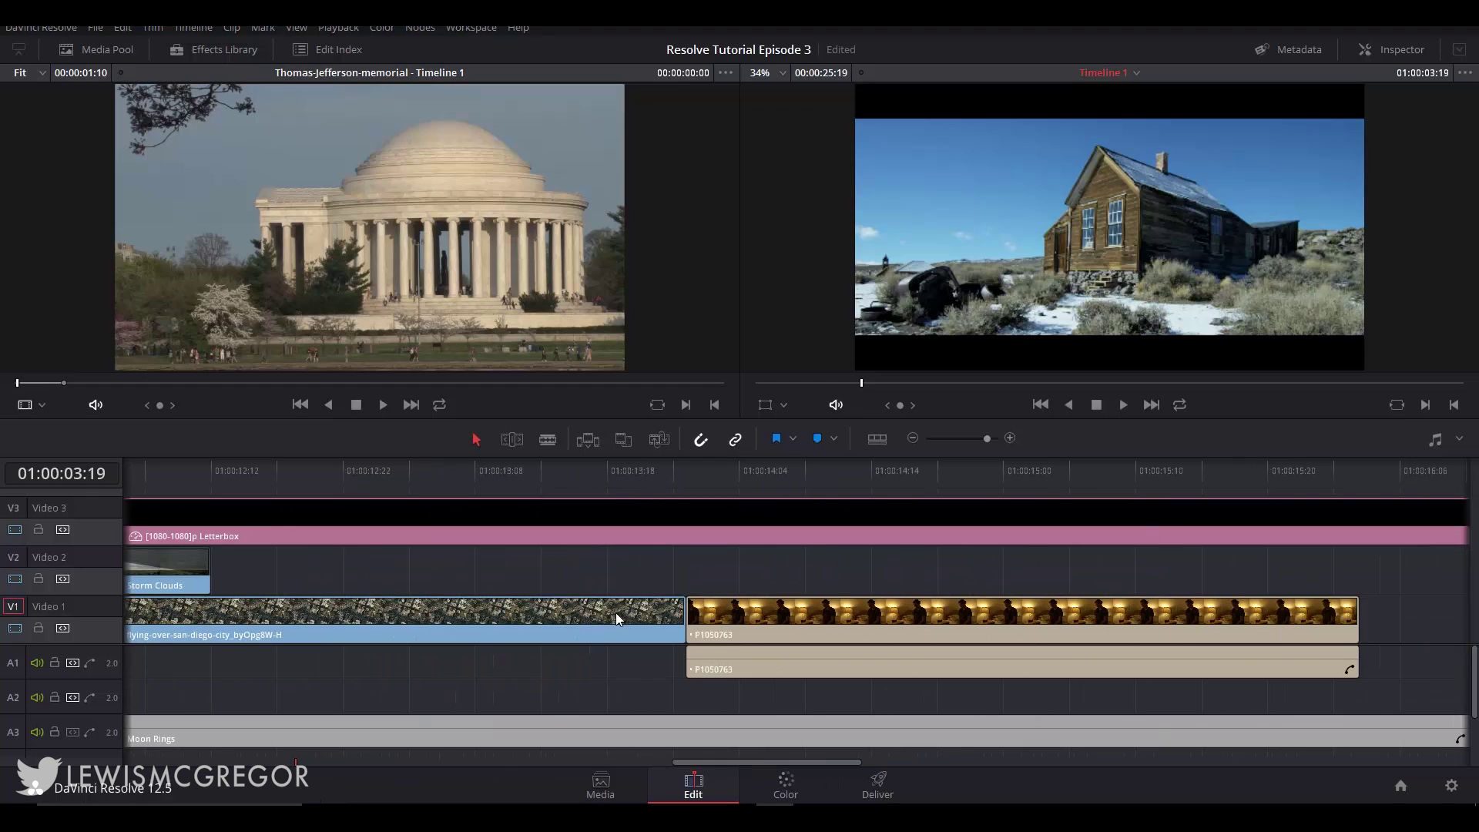
{"action": "mouse_move", "coordinate": [739, 631]}
{"action": "left_mouse_down"}
{"action": "mouse_move", "coordinate": [1082, 634]}
{"action": "mouse_move", "coordinate": [894, 641]}
{"action": "mouse_move", "coordinate": [728, 621]}
{"action": "mouse_move", "coordinate": [967, 632]}
{"action": "mouse_move", "coordinate": [547, 634]}
{"action": "mouse_move", "coordinate": [830, 632]}
{"action": "mouse_move", "coordinate": [636, 646]}
{"action": "mouse_move", "coordinate": [767, 638]}
{"action": "left_mouse_up"}
{"action": "left_click", "coordinate": [700, 441]}
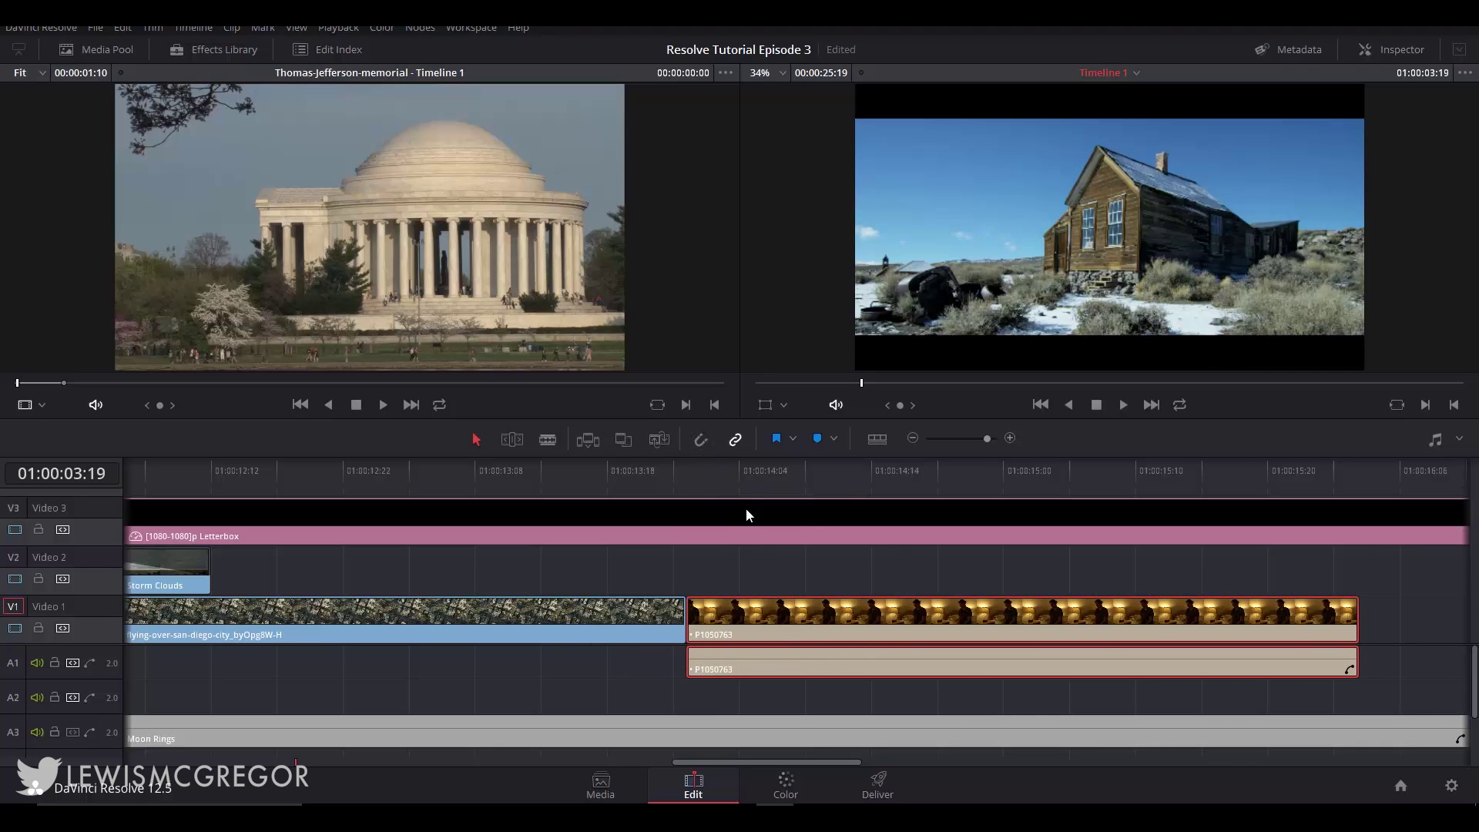
With snapping on, nudge P1050763 3 frames out of sync, then restore sync from its sync menu.
{"action": "left_click", "coordinate": [700, 441]}
{"action": "mouse_move", "coordinate": [747, 656]}
{"action": "scroll", "coordinate": [741, 671], "scroll_direction": "down", "scroll_amount": 3}
{"action": "scroll", "coordinate": [738, 668], "scroll_direction": "down", "scroll_amount": 2}
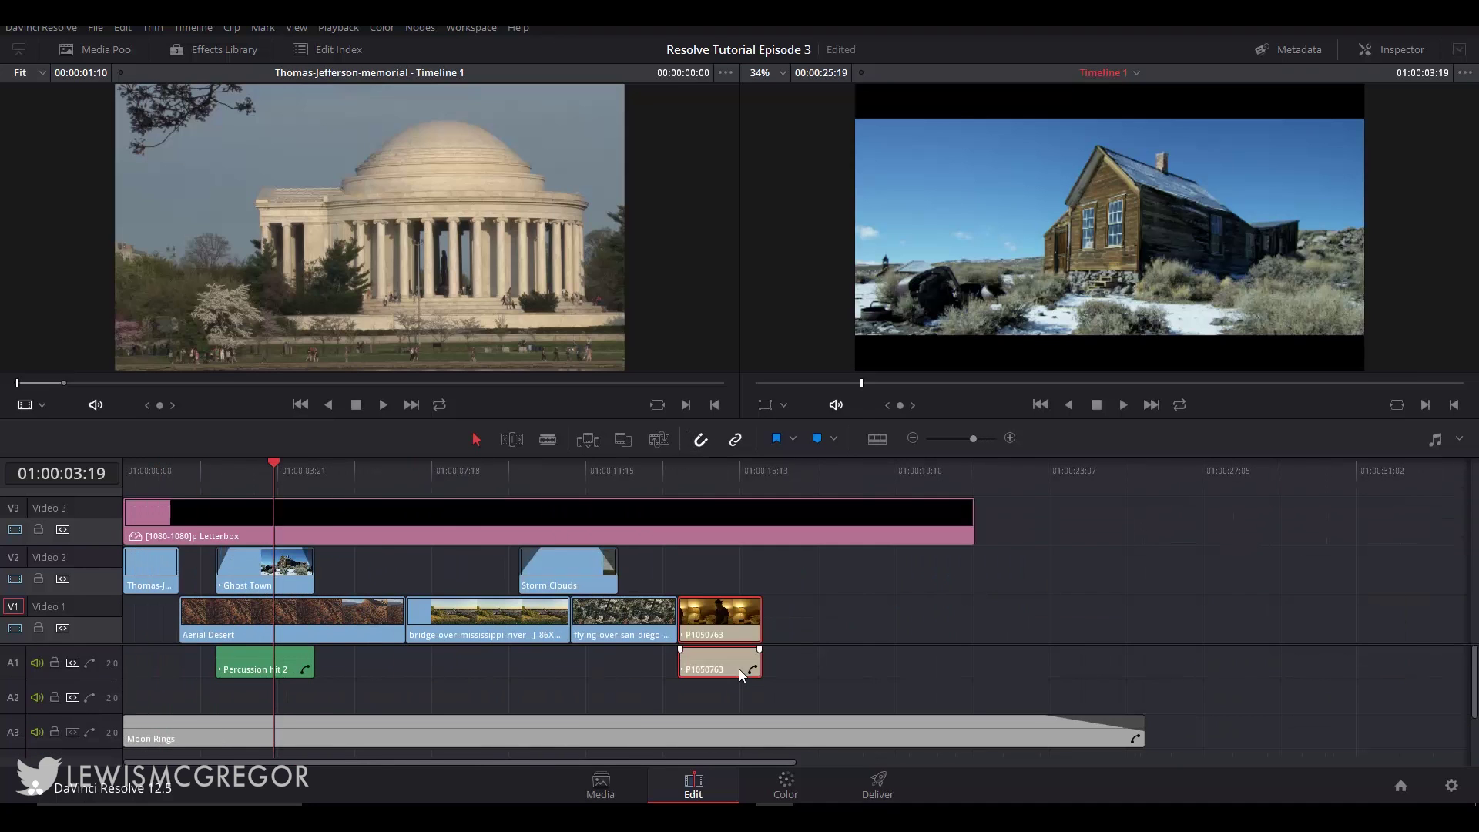
{"action": "left_click", "coordinate": [698, 485]}
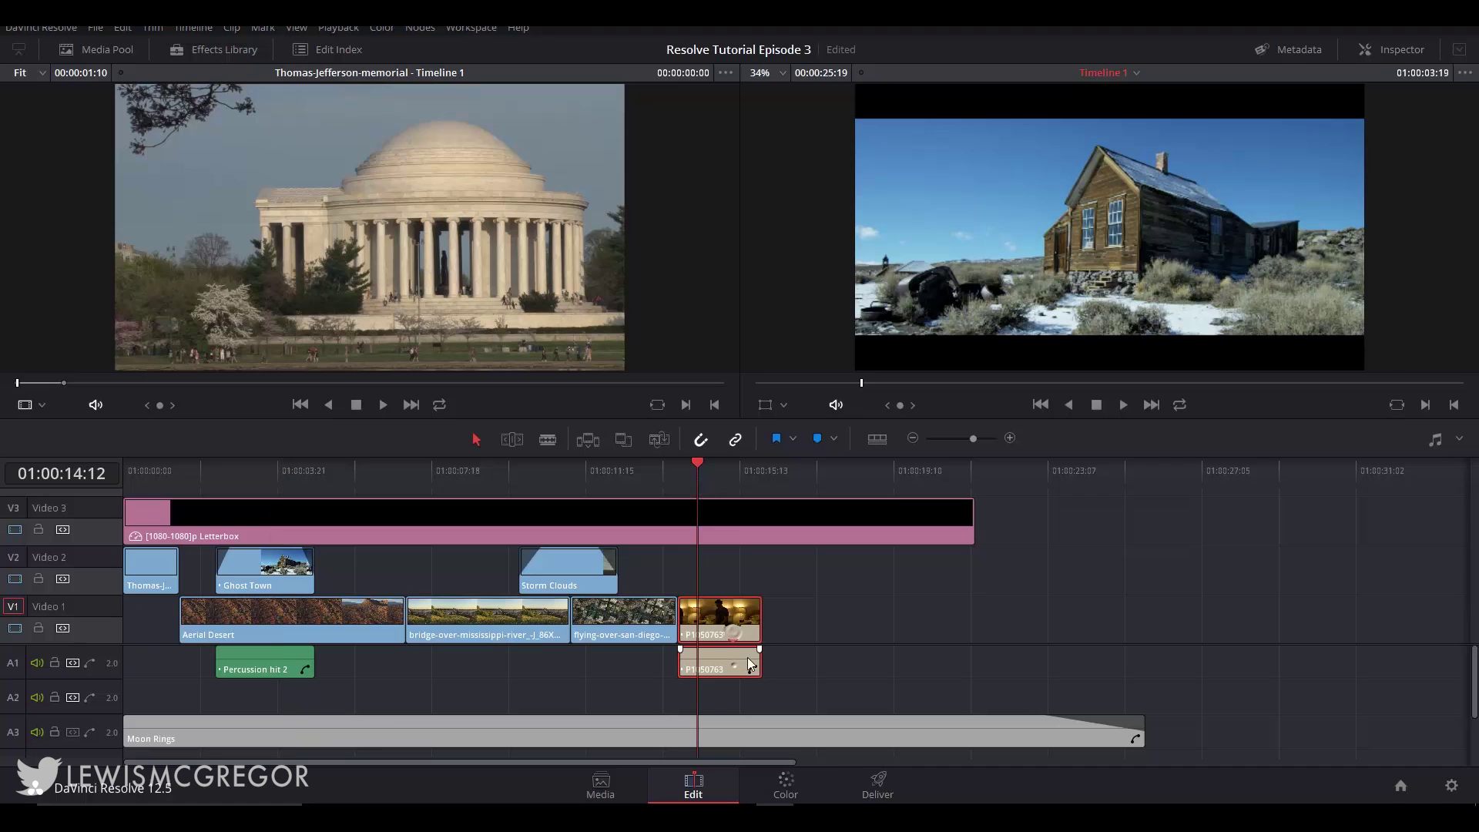
{"action": "scroll", "coordinate": [732, 671], "scroll_direction": "up", "scroll_amount": 3}
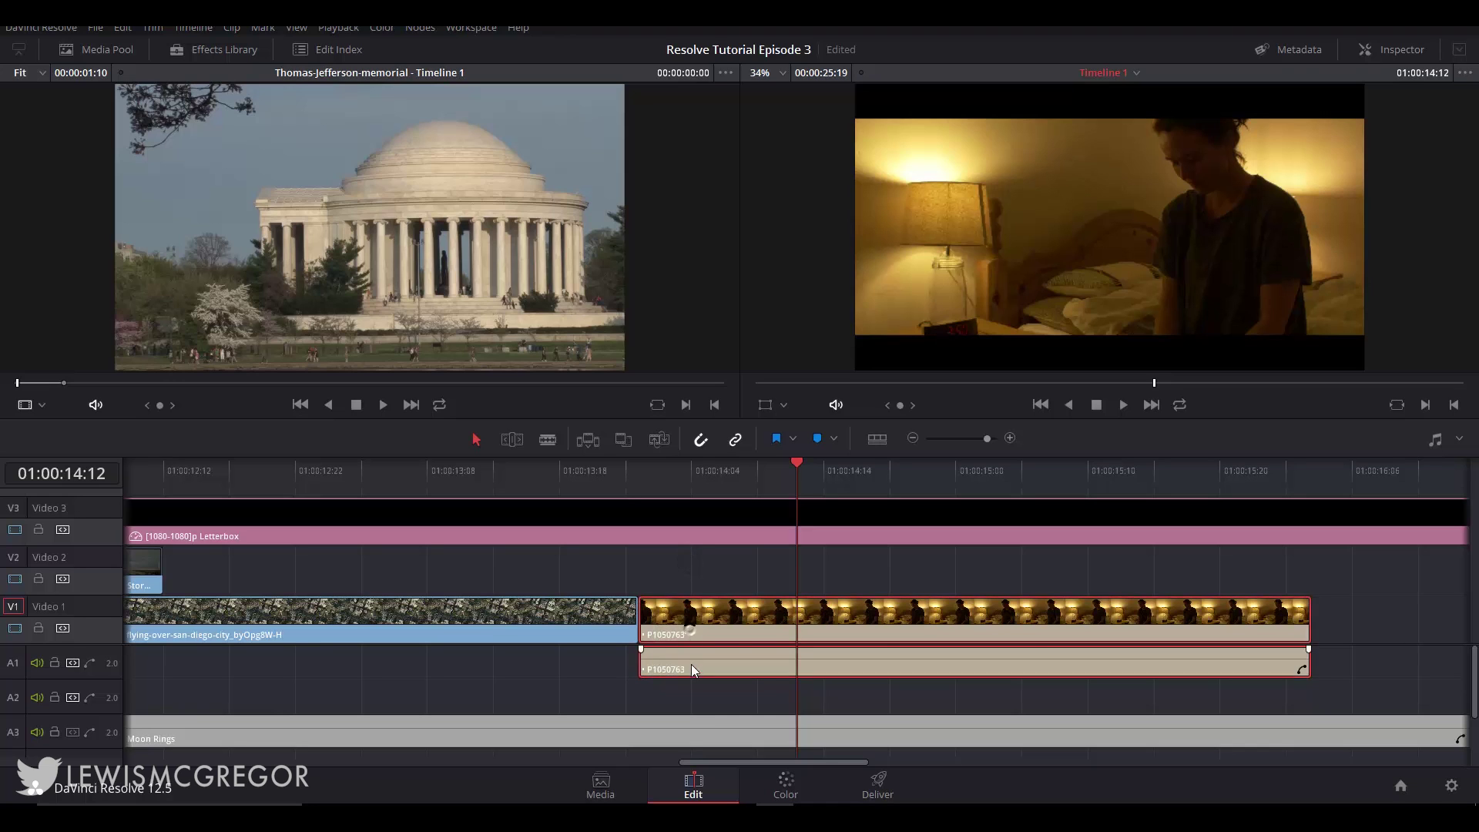
{"action": "left_click_drag", "start_coordinate": [685, 628], "coordinate": [780, 628]}
{"action": "right_click", "coordinate": [748, 633]}
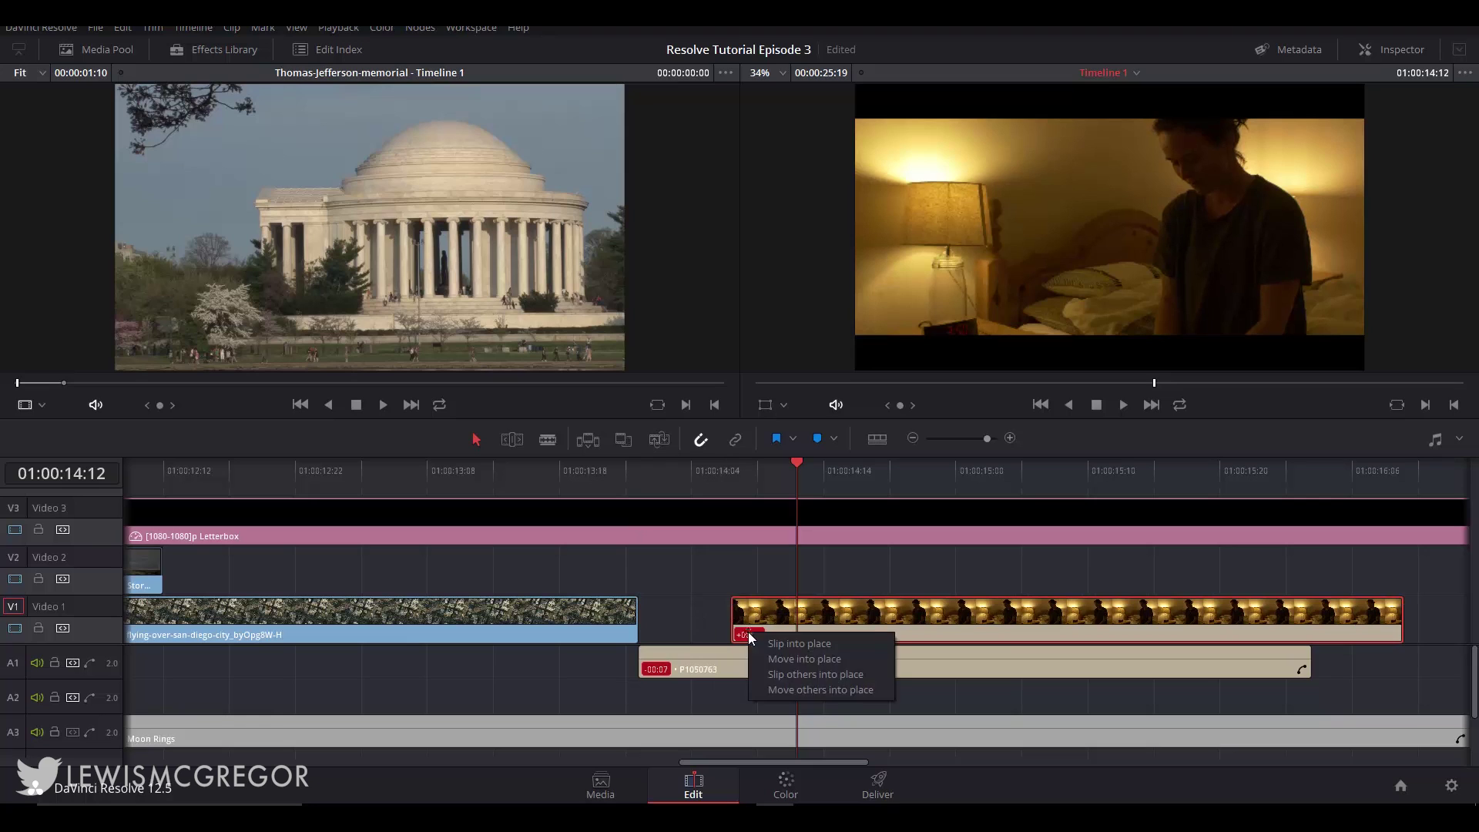
{"action": "left_click", "coordinate": [787, 689]}
Shift the P1050763 audio earlier, move video and audio together via Linked Selection, then unlink them.
{"action": "left_click", "coordinate": [753, 672]}
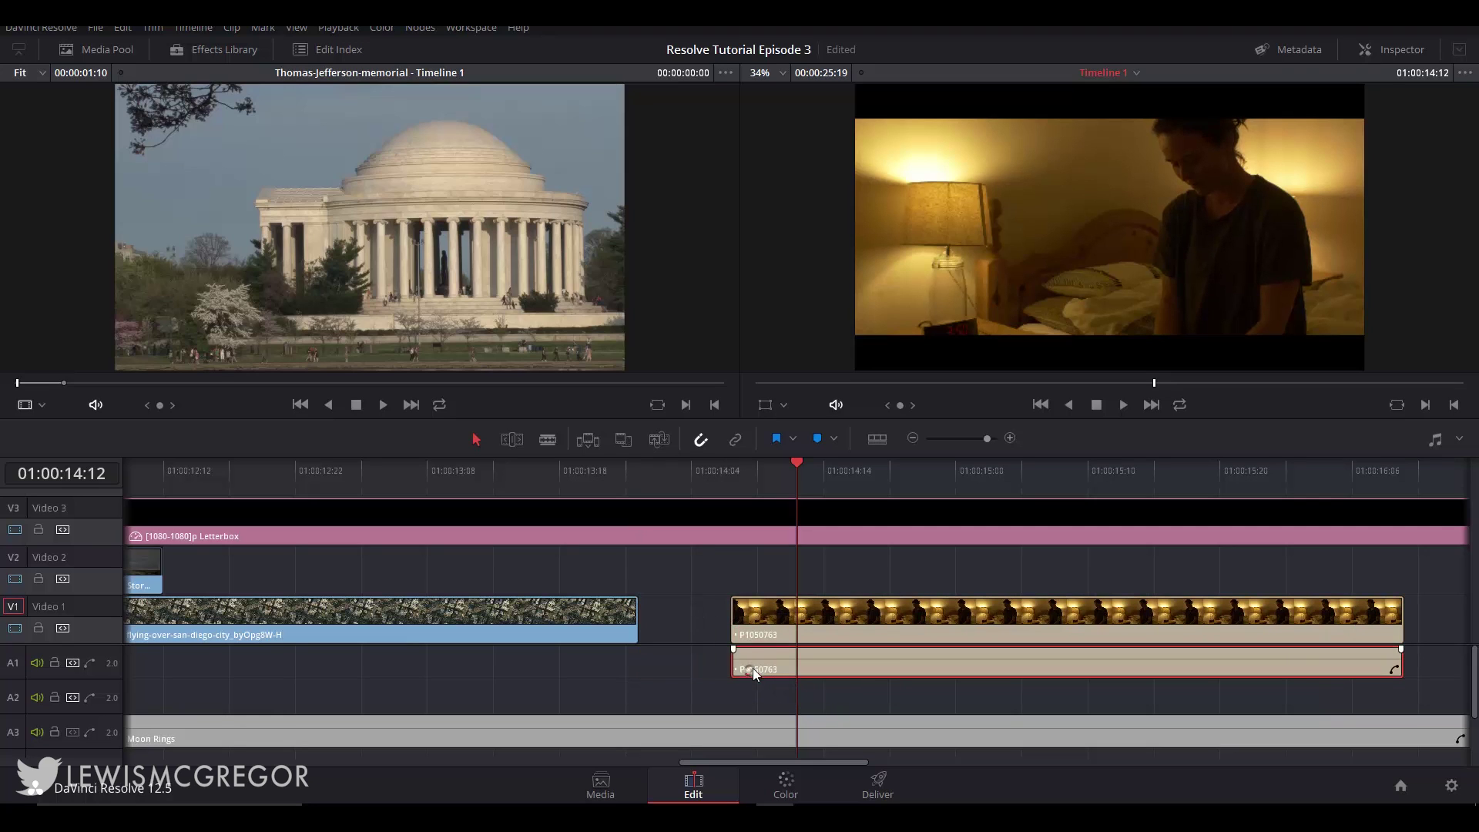
{"action": "left_click_drag", "start_coordinate": [765, 673], "coordinate": [673, 673]}
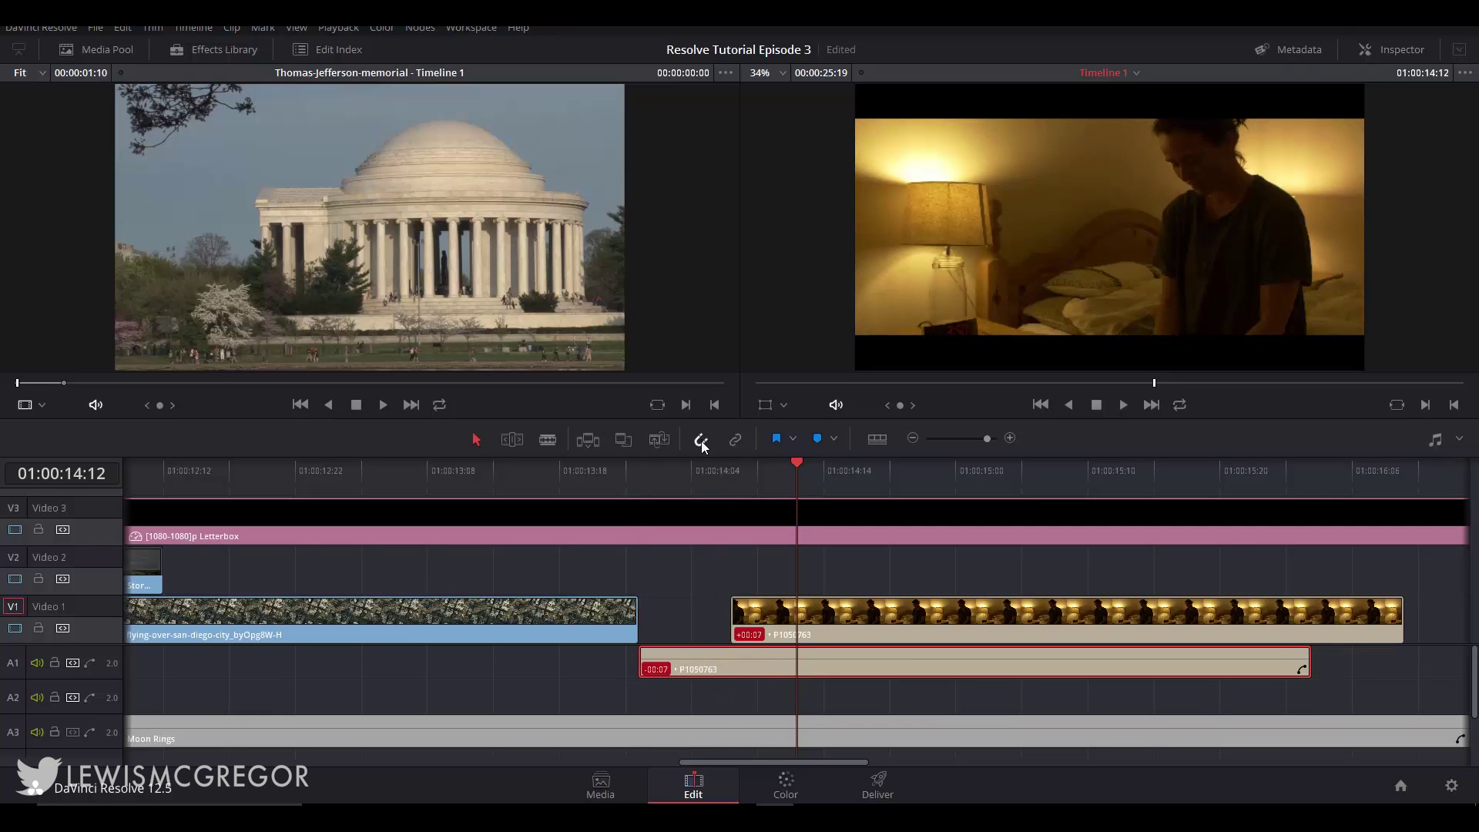
{"action": "left_click", "coordinate": [735, 439]}
{"action": "left_click_drag", "start_coordinate": [738, 623], "coordinate": [662, 619]}
{"action": "right_click", "coordinate": [751, 623]}
{"action": "left_click", "coordinate": [778, 606]}
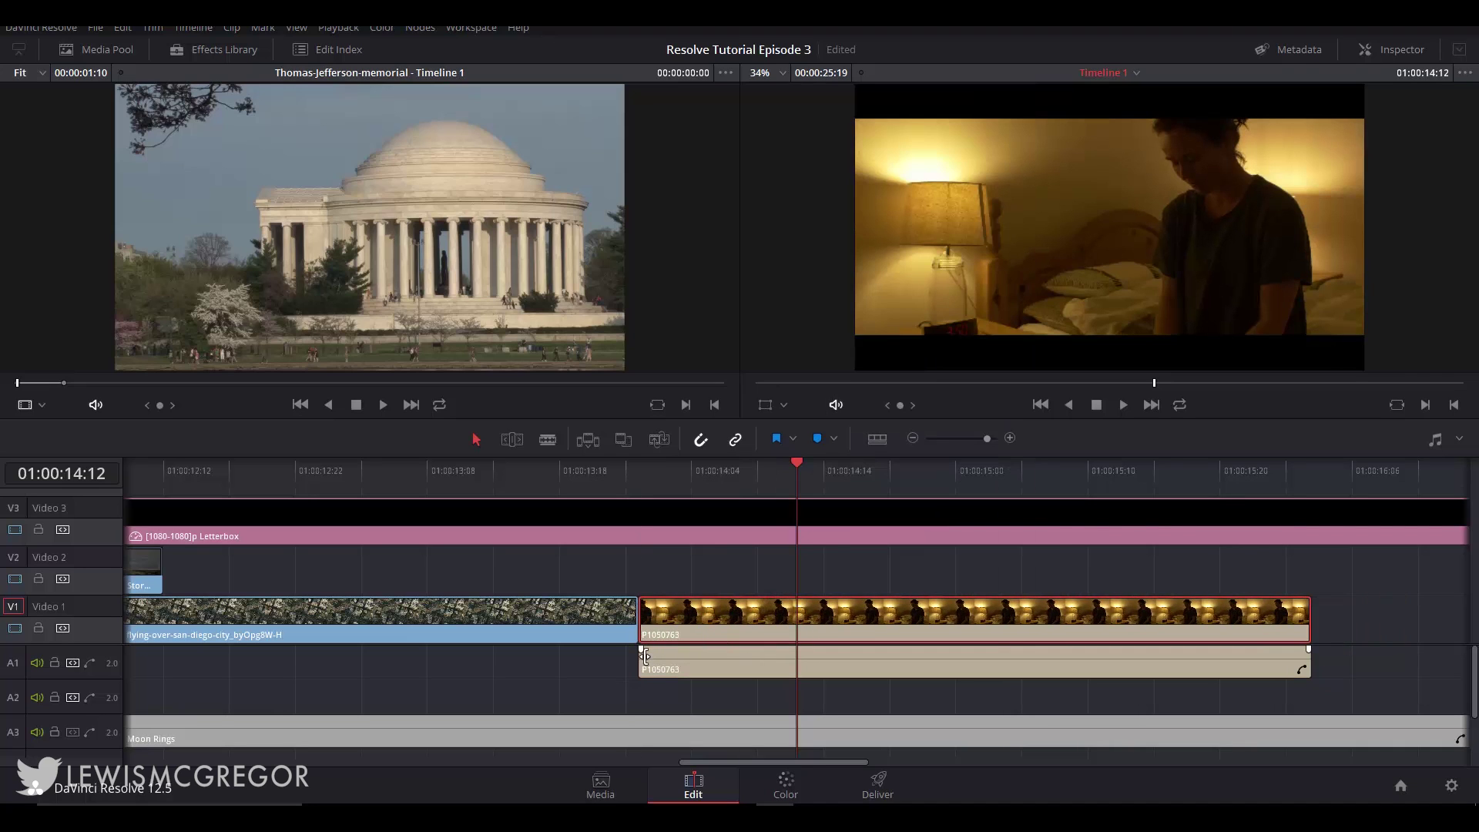
Zoom out and reposition P1050763, extending its end and deleting the extra copy.
{"action": "key", "text": "ctrl+minus"}
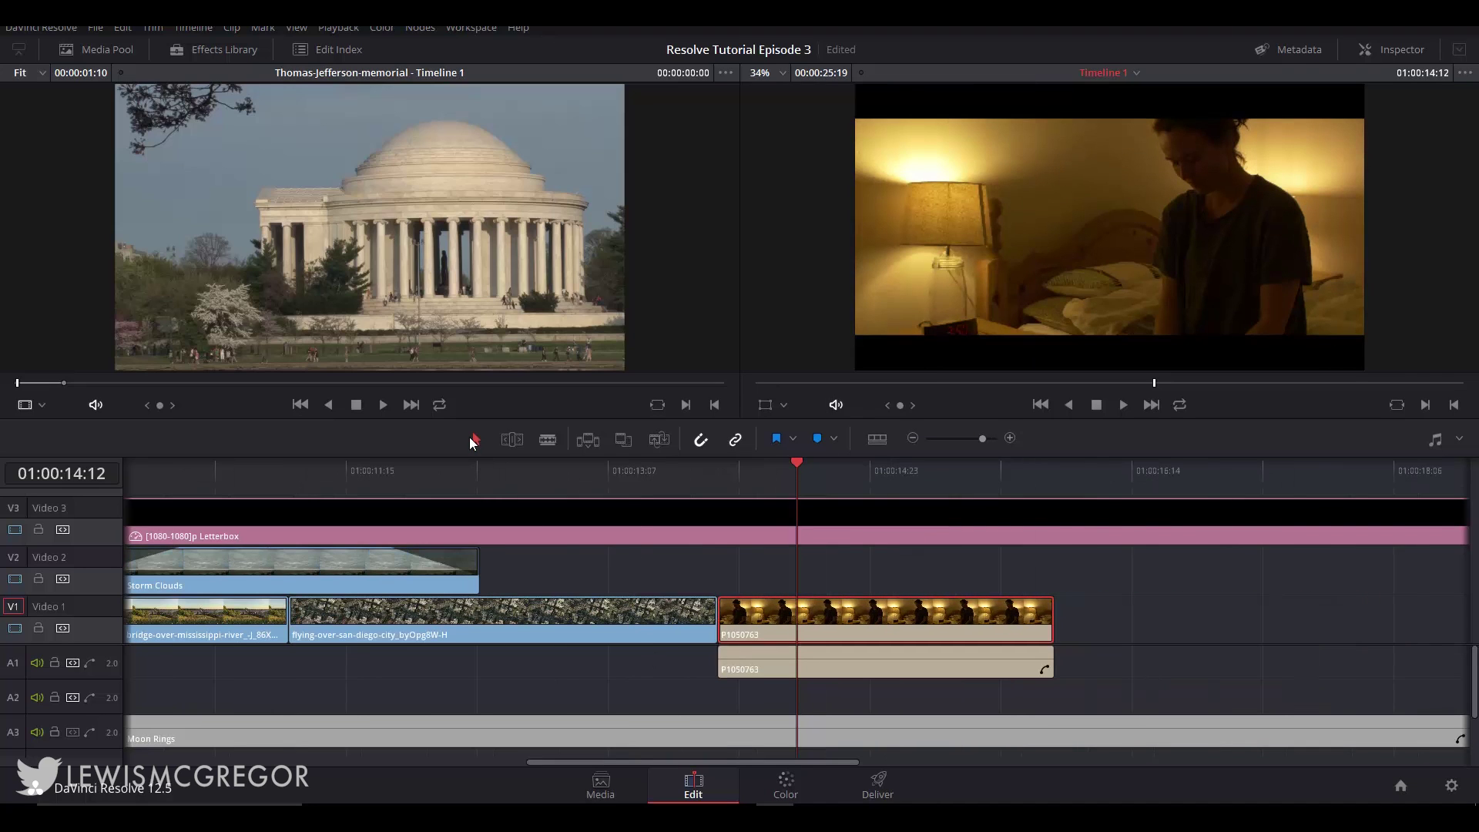
{"action": "left_click", "coordinate": [475, 439]}
{"action": "left_click", "coordinate": [686, 574]}
{"action": "left_click", "coordinate": [606, 483]}
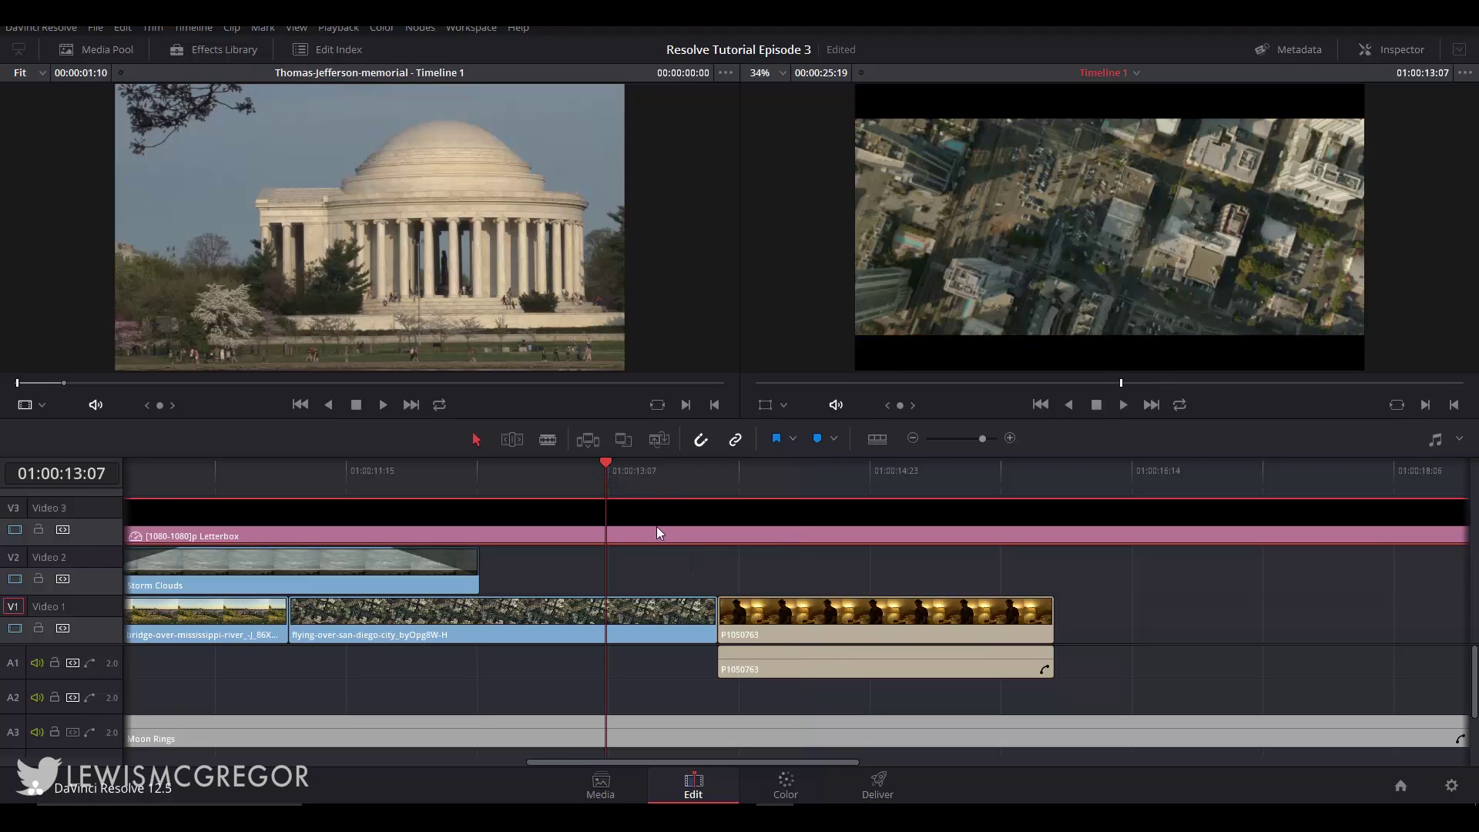
{"action": "left_click_drag", "start_coordinate": [773, 634], "coordinate": [832, 621]}
{"action": "right_click", "coordinate": [767, 668]}
{"action": "key", "text": "Escape"}
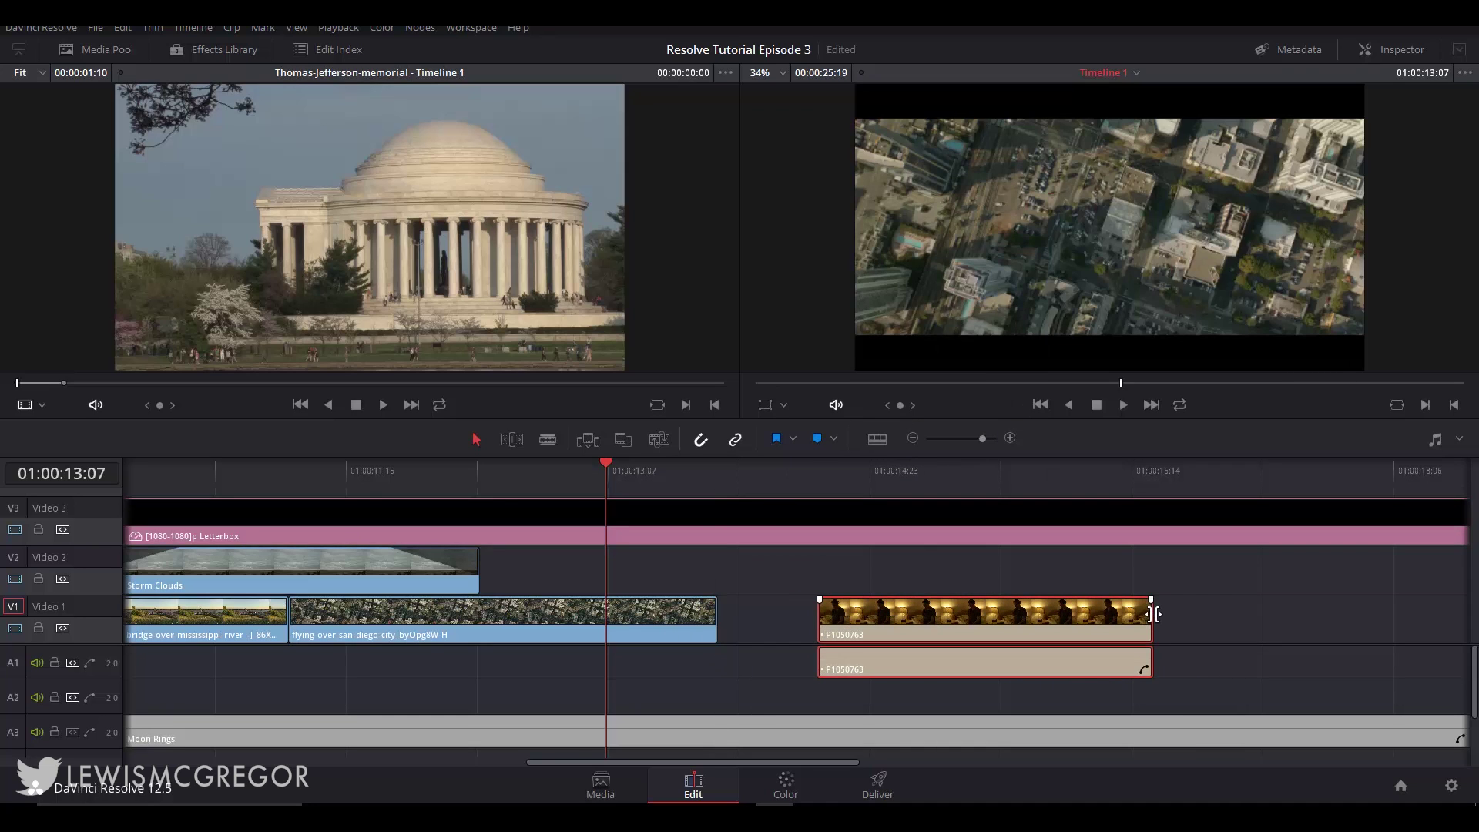
{"action": "left_click_drag", "start_coordinate": [1153, 623], "coordinate": [1318, 622]}
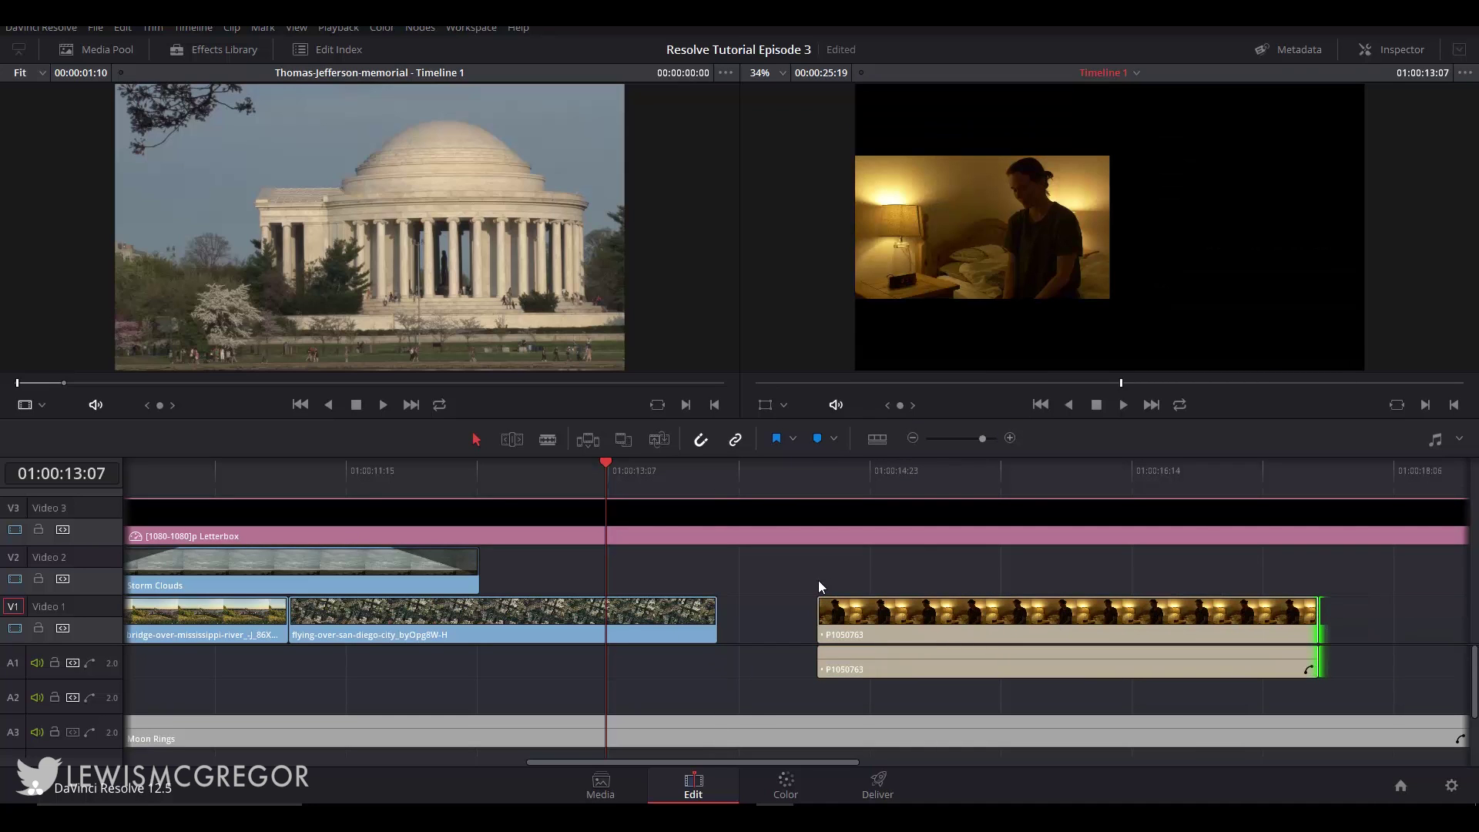
{"action": "left_click_drag", "start_coordinate": [924, 626], "coordinate": [767, 625]}
{"action": "key", "text": "Delete"}
Nudge P1050763 frame by frame with the period and comma keys.
{"action": "key", "text": "period"}
{"action": "key", "text": "period"}
{"action": "key", "text": "period"}
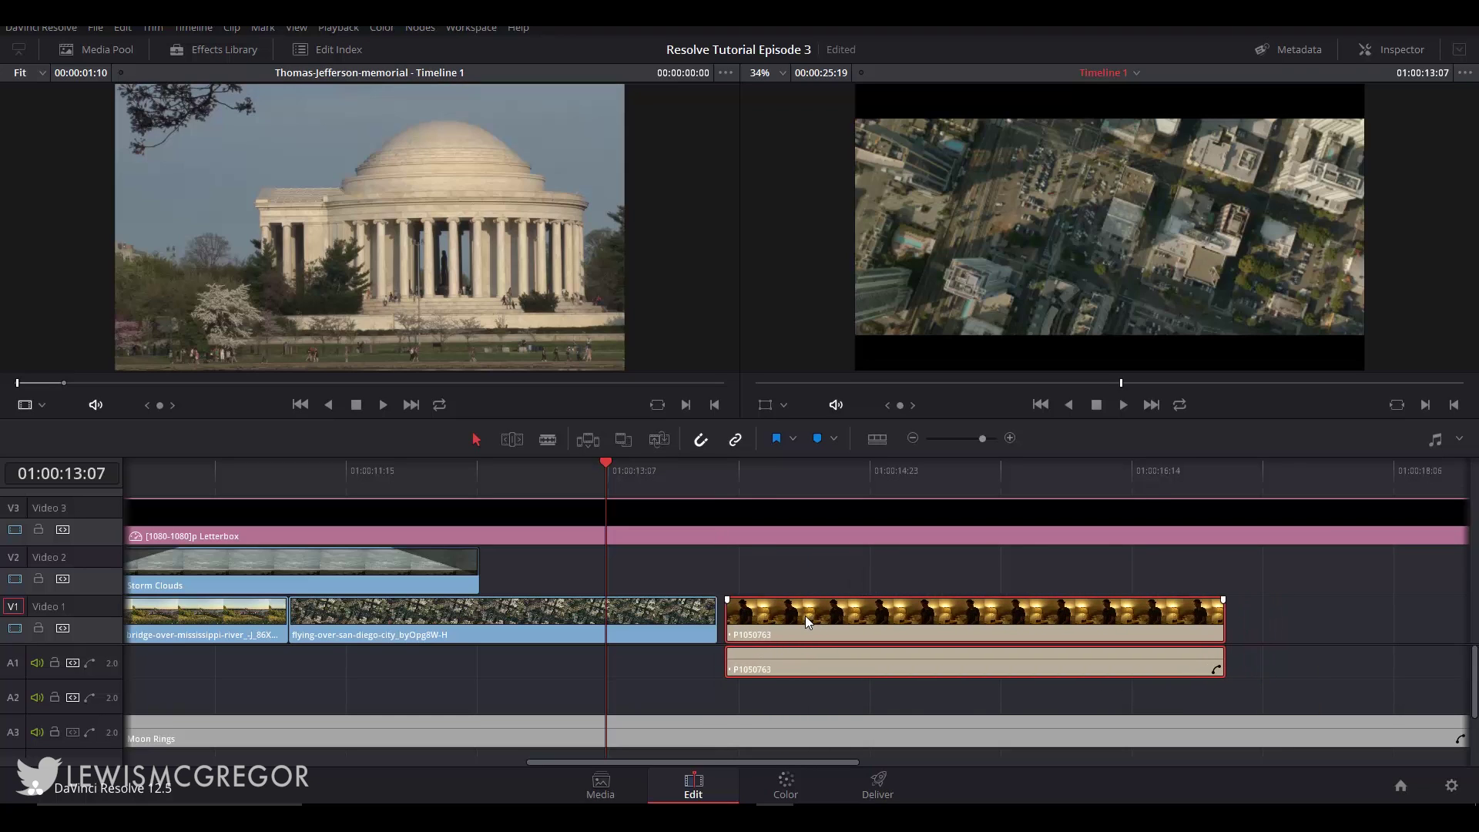
{"action": "key", "text": "comma"}
{"action": "key", "text": "comma"}
{"action": "key", "text": "comma"}
{"action": "key", "text": "period"}
{"action": "key", "text": "period"}
{"action": "key", "text": "period"}
{"action": "key", "text": "period"}
{"action": "key", "text": "period"}
{"action": "key", "text": "period"}
{"action": "key", "text": "period"}
{"action": "key", "text": "comma"}
{"action": "key", "text": "comma"}
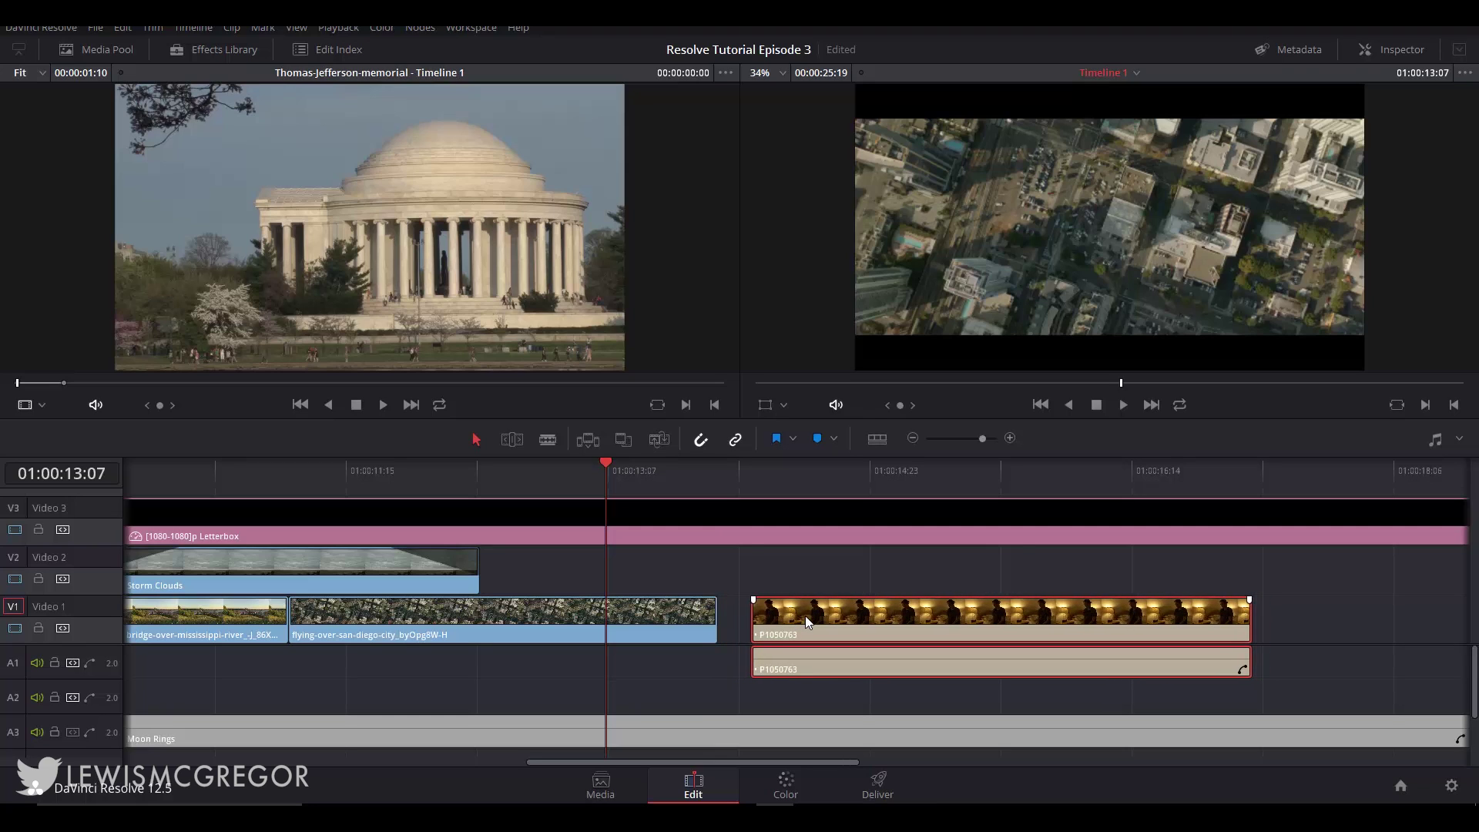
Select P1050763 and nudge it in larger steps with Shift+period/comma until it butts the previous clip.
{"action": "left_click", "coordinate": [753, 517]}
{"action": "left_click", "coordinate": [772, 485]}
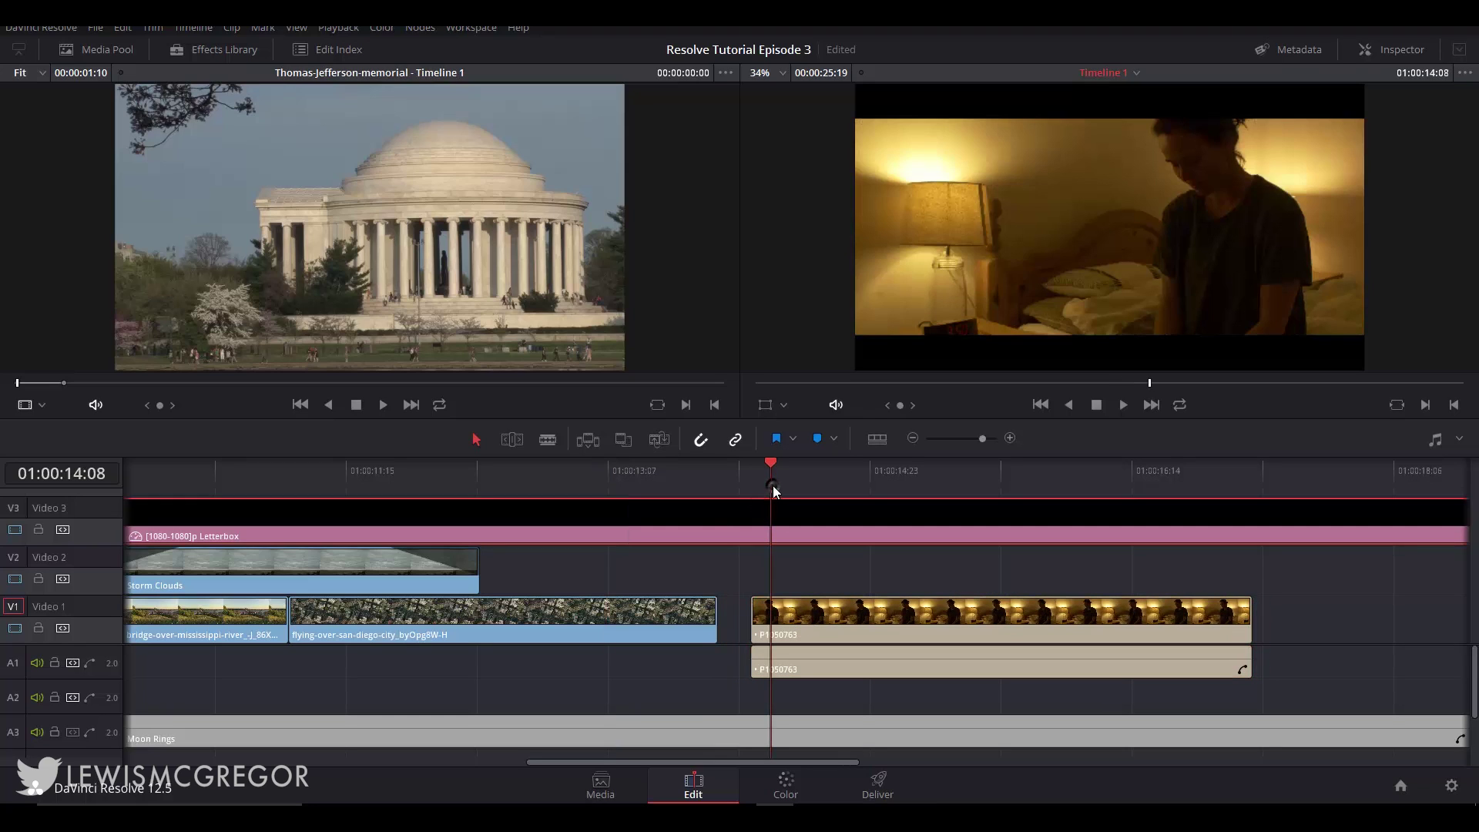
{"action": "left_click", "coordinate": [807, 632]}
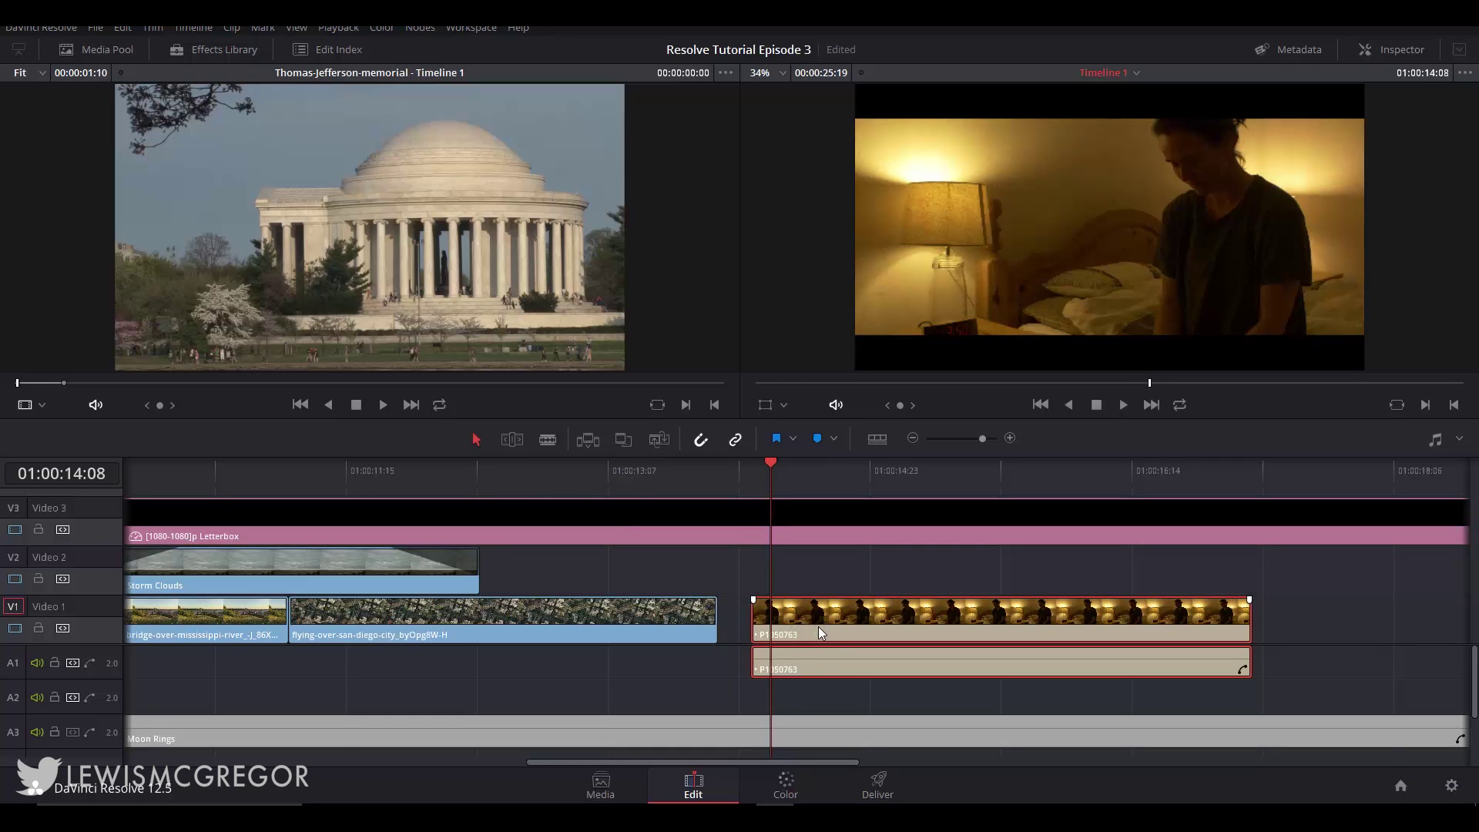
{"action": "key", "text": "shift+period"}
{"action": "key", "text": "shift+comma"}
{"action": "key", "text": "shift+comma"}
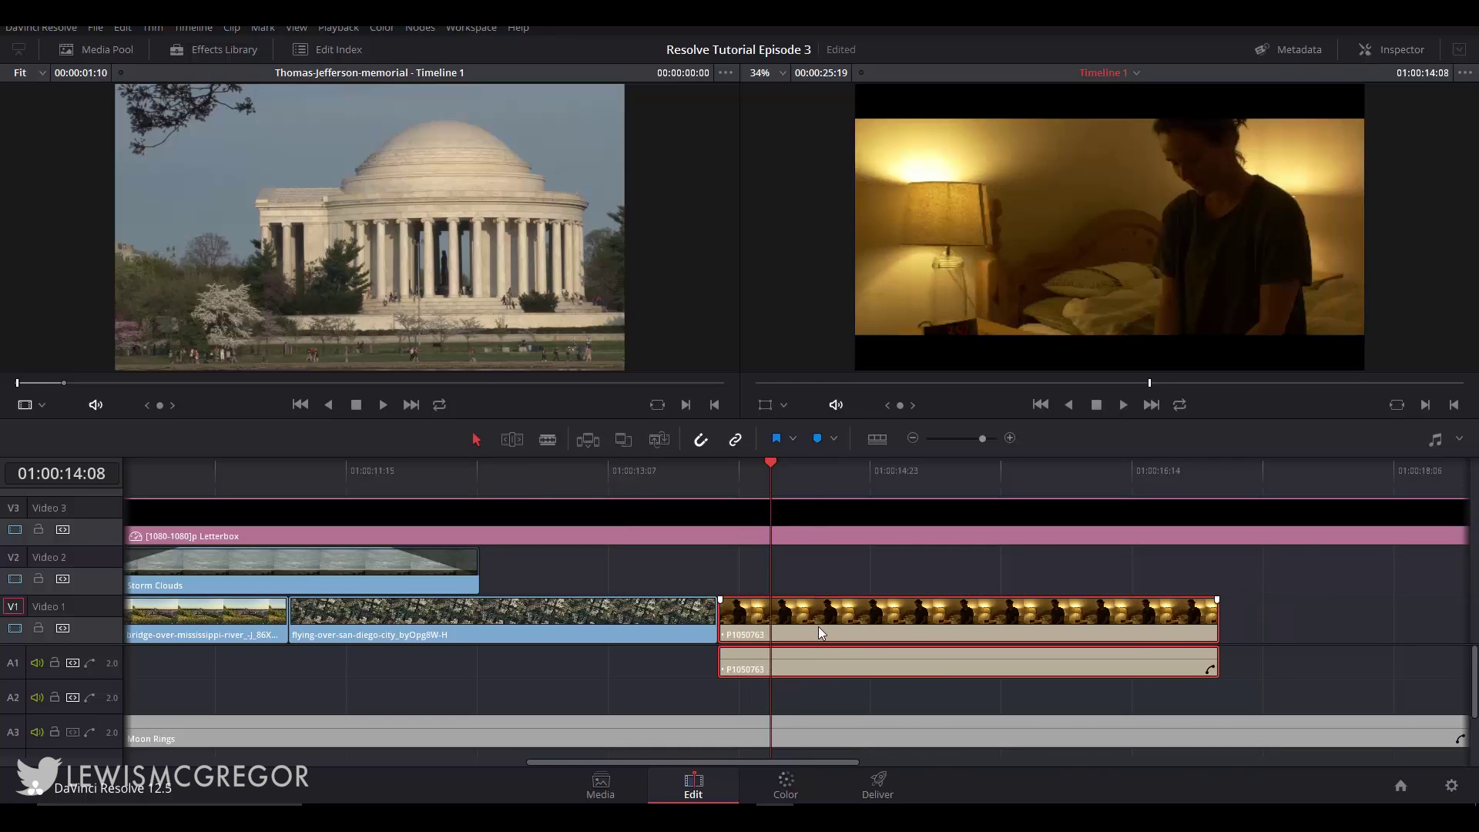
{"action": "key", "text": "shift+period"}
{"action": "key", "text": "shift+period"}
{"action": "key", "text": "shift+period"}
{"action": "key", "text": "shift+period"}
{"action": "key", "text": "shift+period"}
{"action": "key", "text": "shift+period"}
{"action": "key", "text": "shift+comma"}
{"action": "key", "text": "shift+comma"}
{"action": "key", "text": "shift+comma"}
{"action": "key", "text": "shift+comma"}
{"action": "key", "text": "shift+comma"}
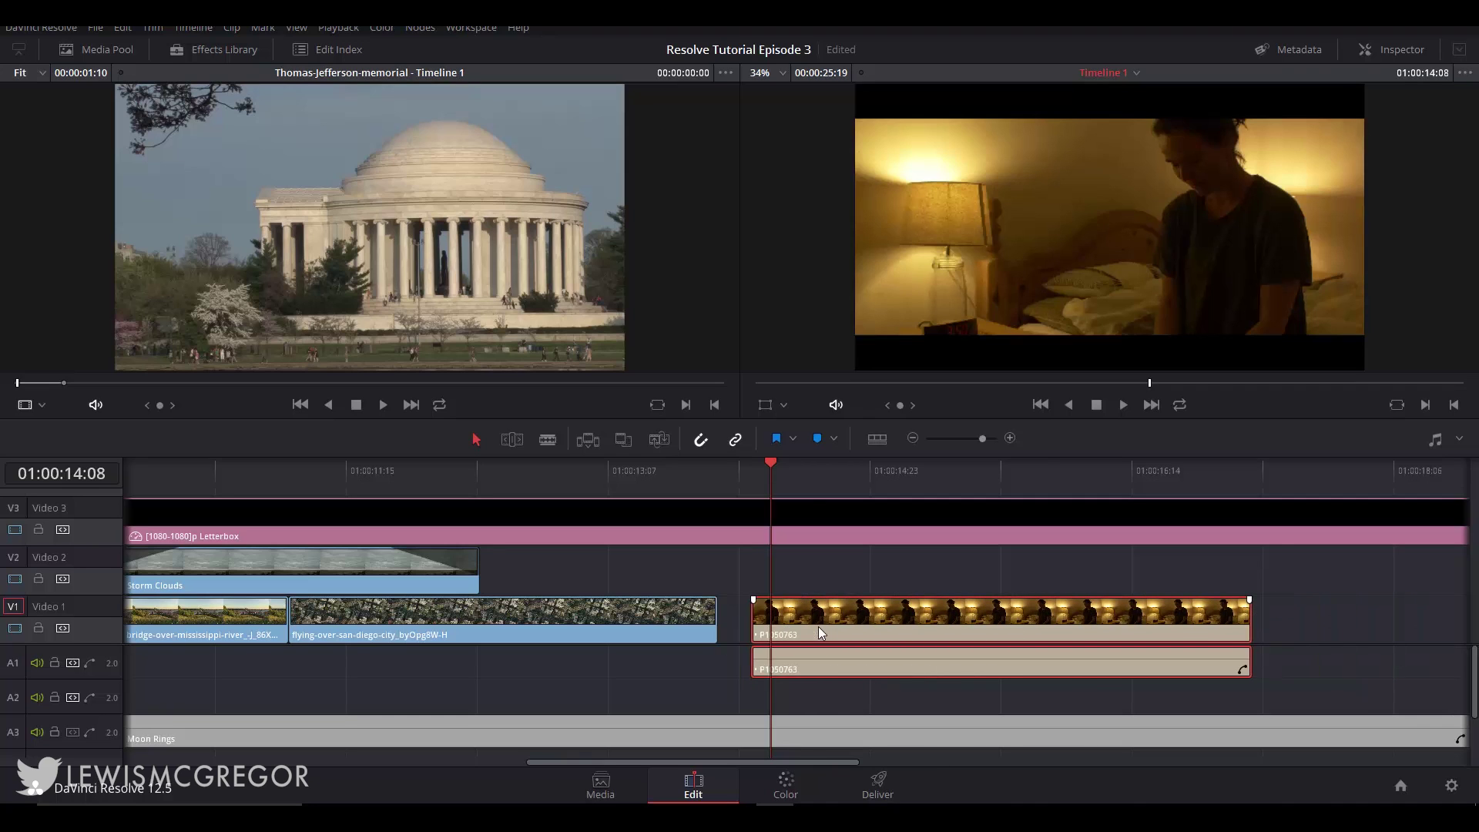
{"action": "key", "text": "shift+comma"}
{"action": "key", "text": "shift+comma"}
{"action": "key", "text": "shift+period"}
{"action": "key", "text": "shift+comma"}
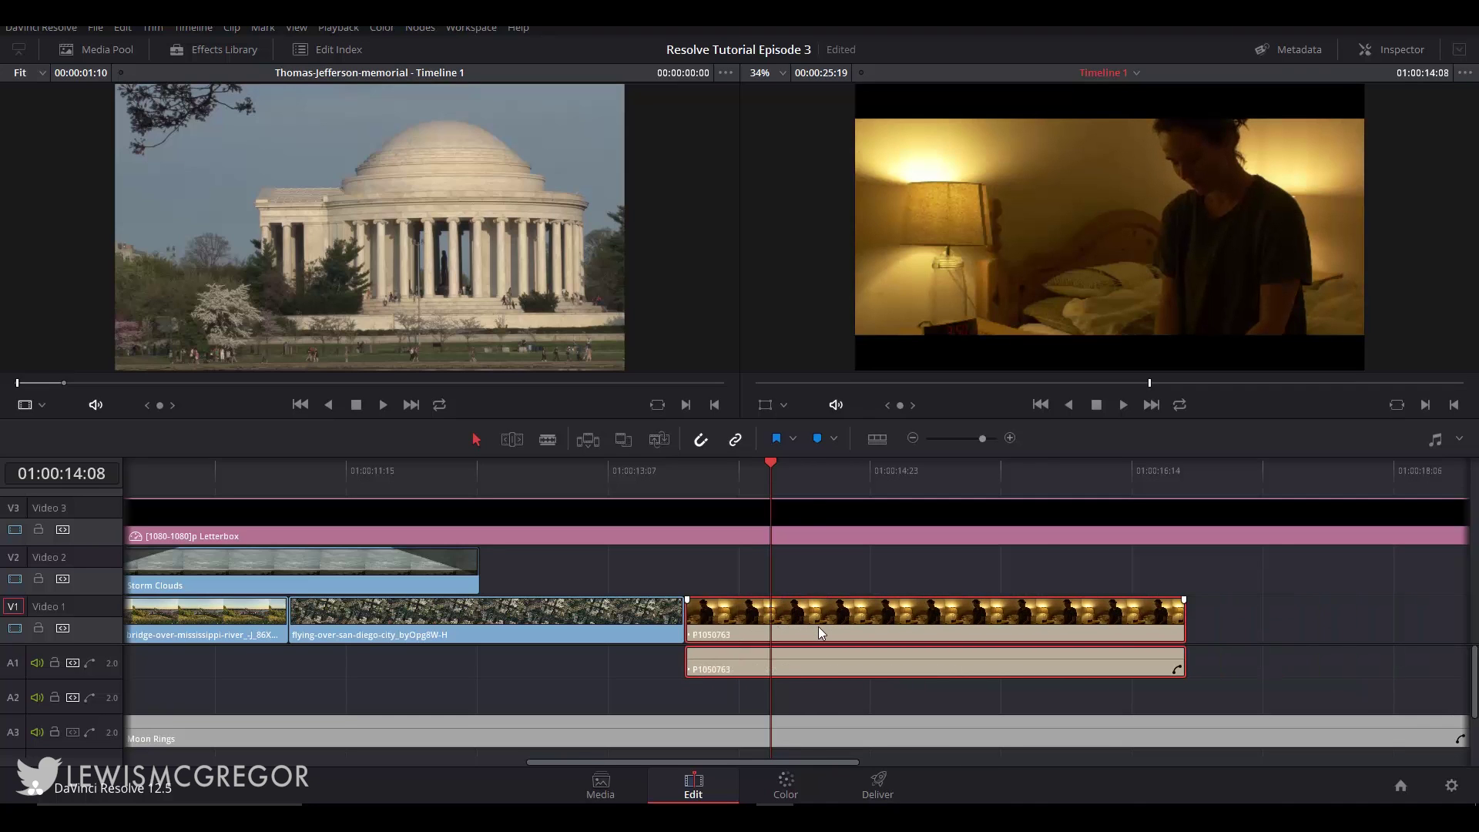
{"action": "key", "text": "shift+period"}
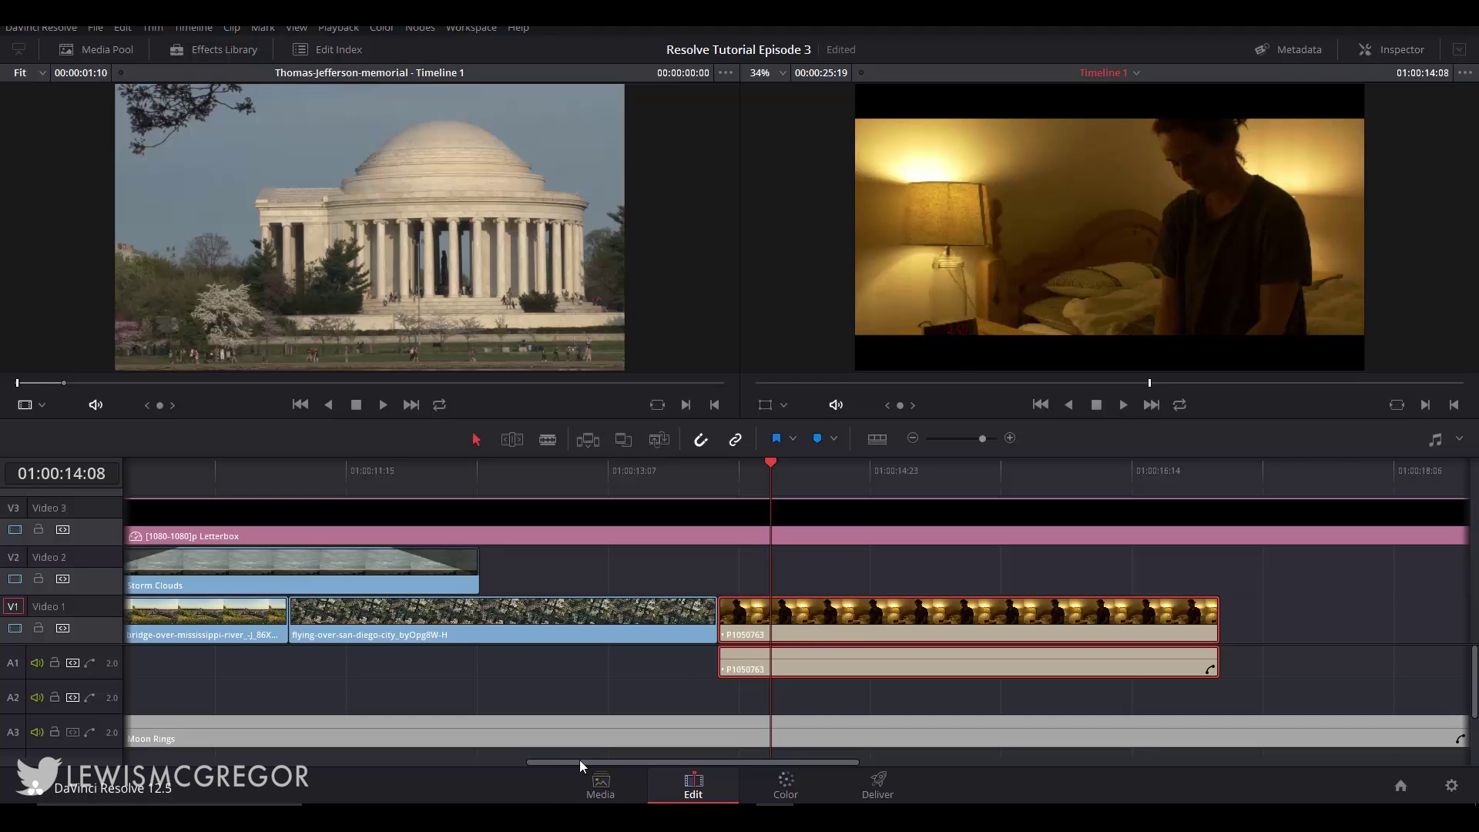
Move P1050763 up onto Video 2 and A2 with Alt+Up.
{"action": "mouse_move", "coordinate": [581, 761]}
{"action": "left_mouse_down"}
{"action": "mouse_move", "coordinate": [519, 761]}
{"action": "mouse_move", "coordinate": [586, 769]}
{"action": "left_mouse_up"}
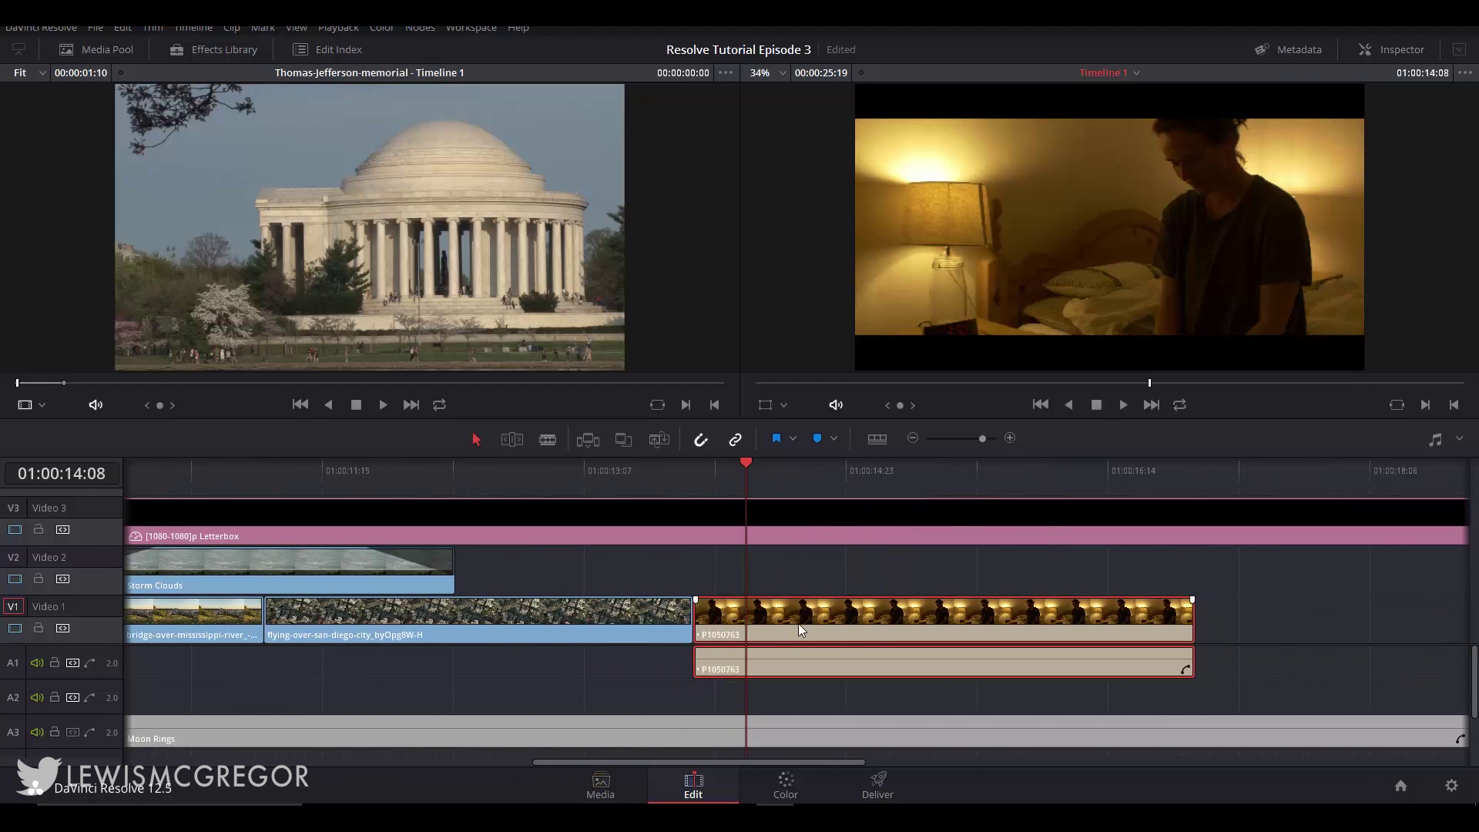
{"action": "left_click_drag", "start_coordinate": [797, 626], "coordinate": [797, 624]}
{"action": "key", "text": "alt+Up"}
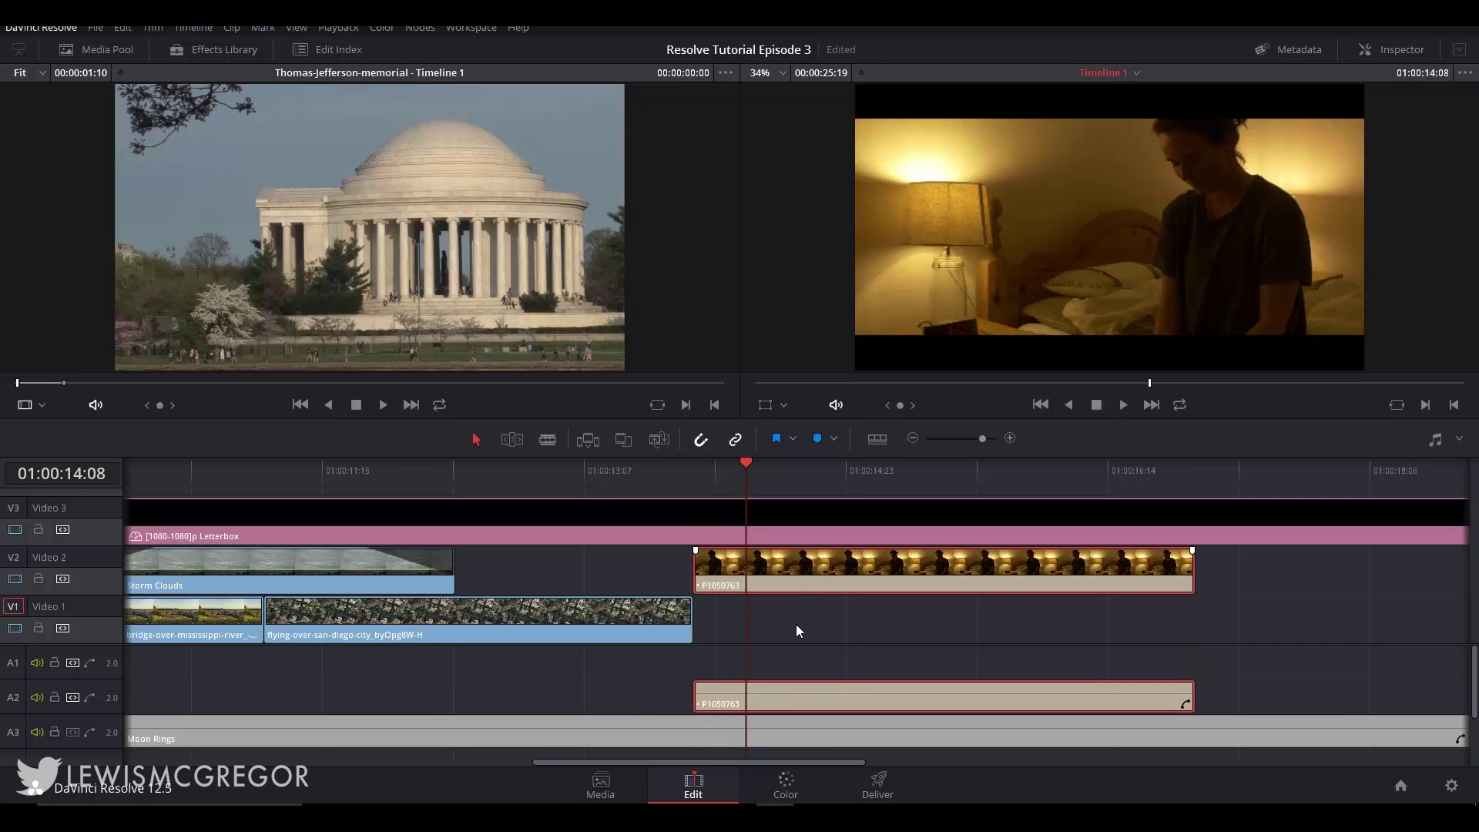
{"action": "key", "text": "period"}
{"action": "key", "text": "period"}
{"action": "key", "text": "period"}
{"action": "key", "text": "comma"}
{"action": "key", "text": "comma"}
{"action": "key", "text": "comma"}
{"action": "key", "text": "comma"}
{"action": "key", "text": "comma"}
{"action": "key", "text": "comma"}
{"action": "key", "text": "comma"}
{"action": "key", "text": "comma"}
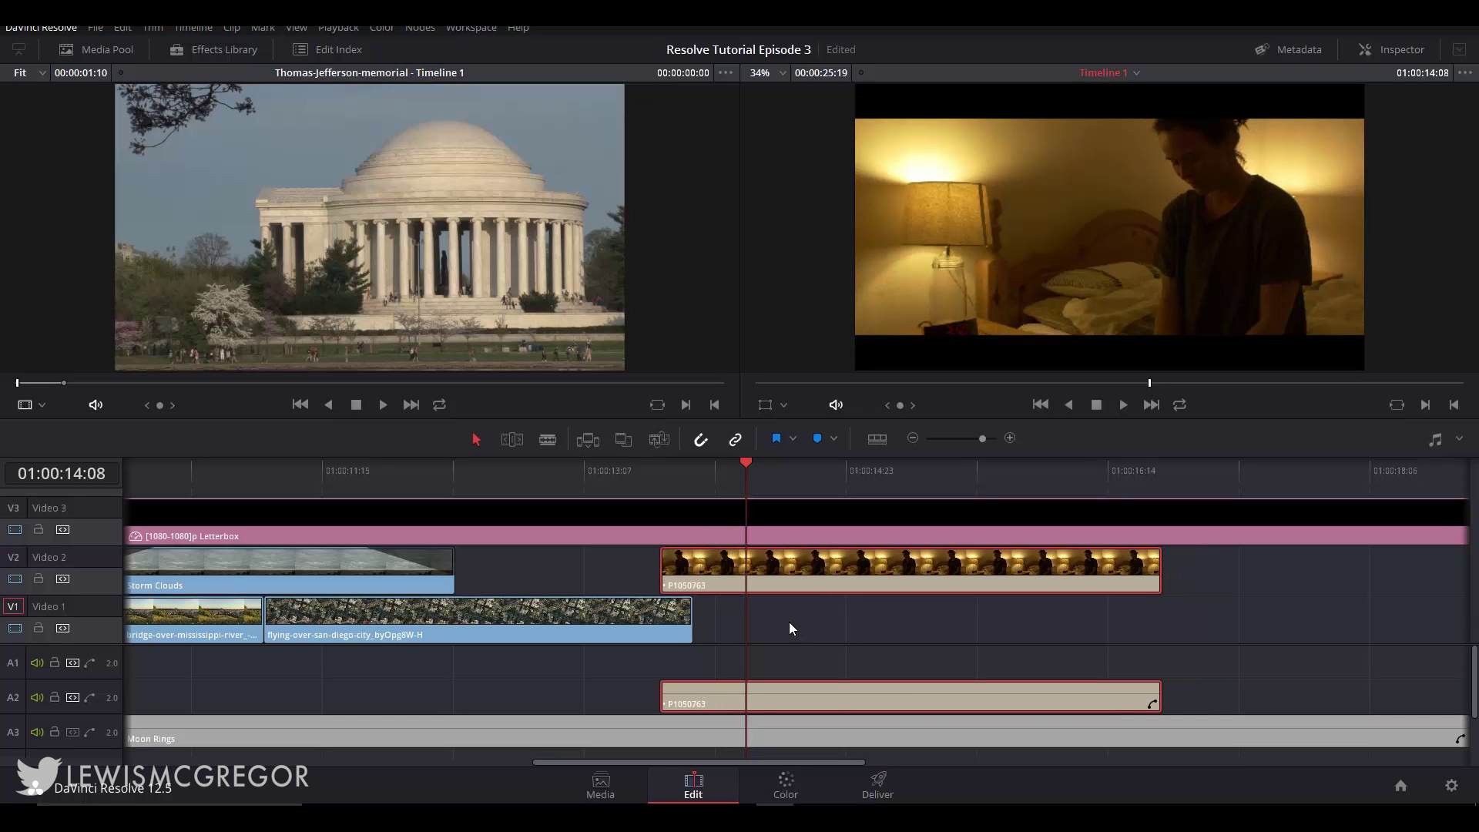
Slide the Video 2 clip earlier to overlap the flyover and play the overlap.
{"action": "left_click", "coordinate": [662, 550]}
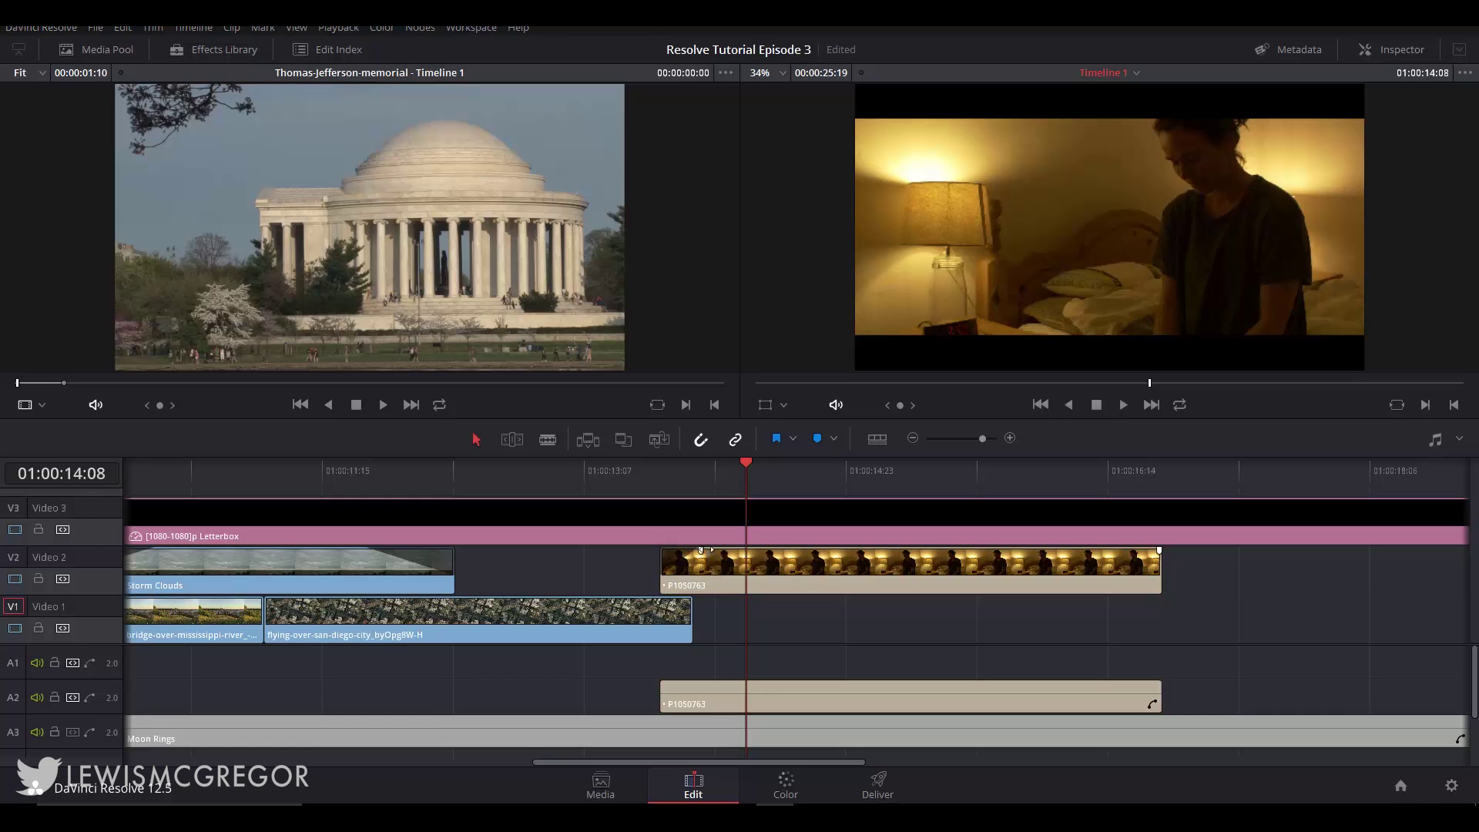
{"action": "left_click_drag", "start_coordinate": [709, 582], "coordinate": [640, 510]}
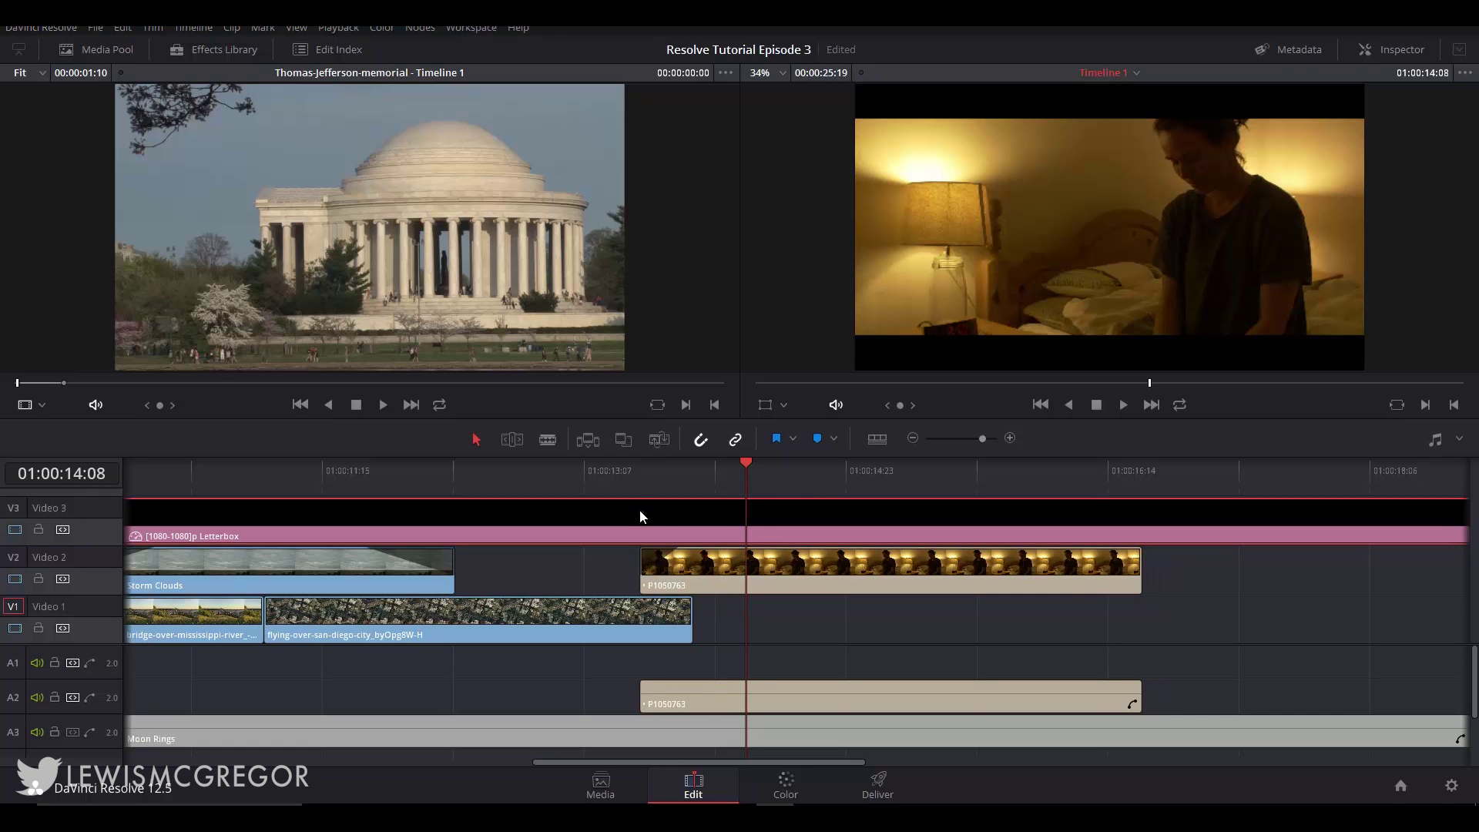
{"action": "left_click", "coordinate": [645, 486]}
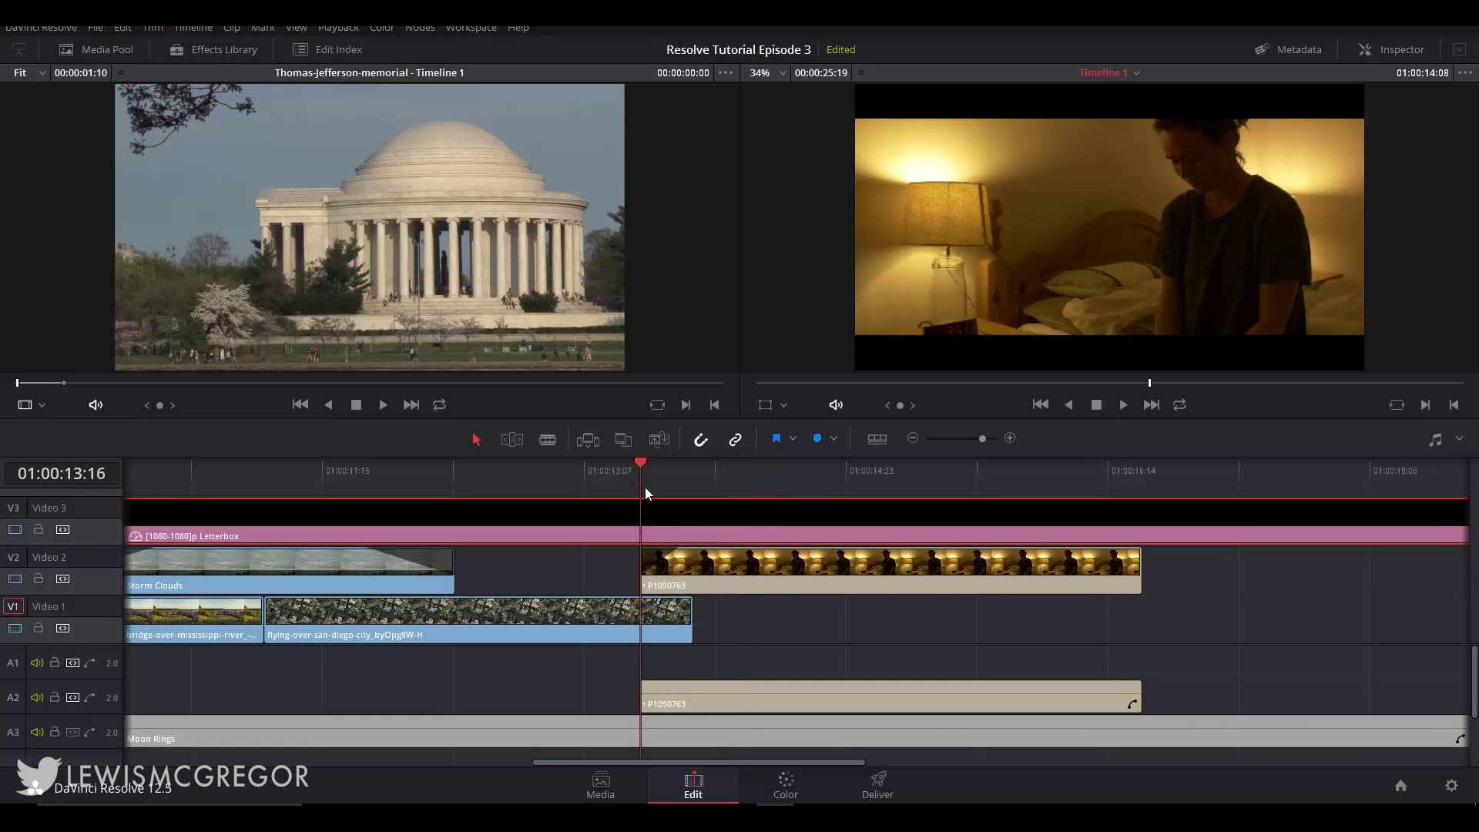
{"action": "key", "text": "space"}
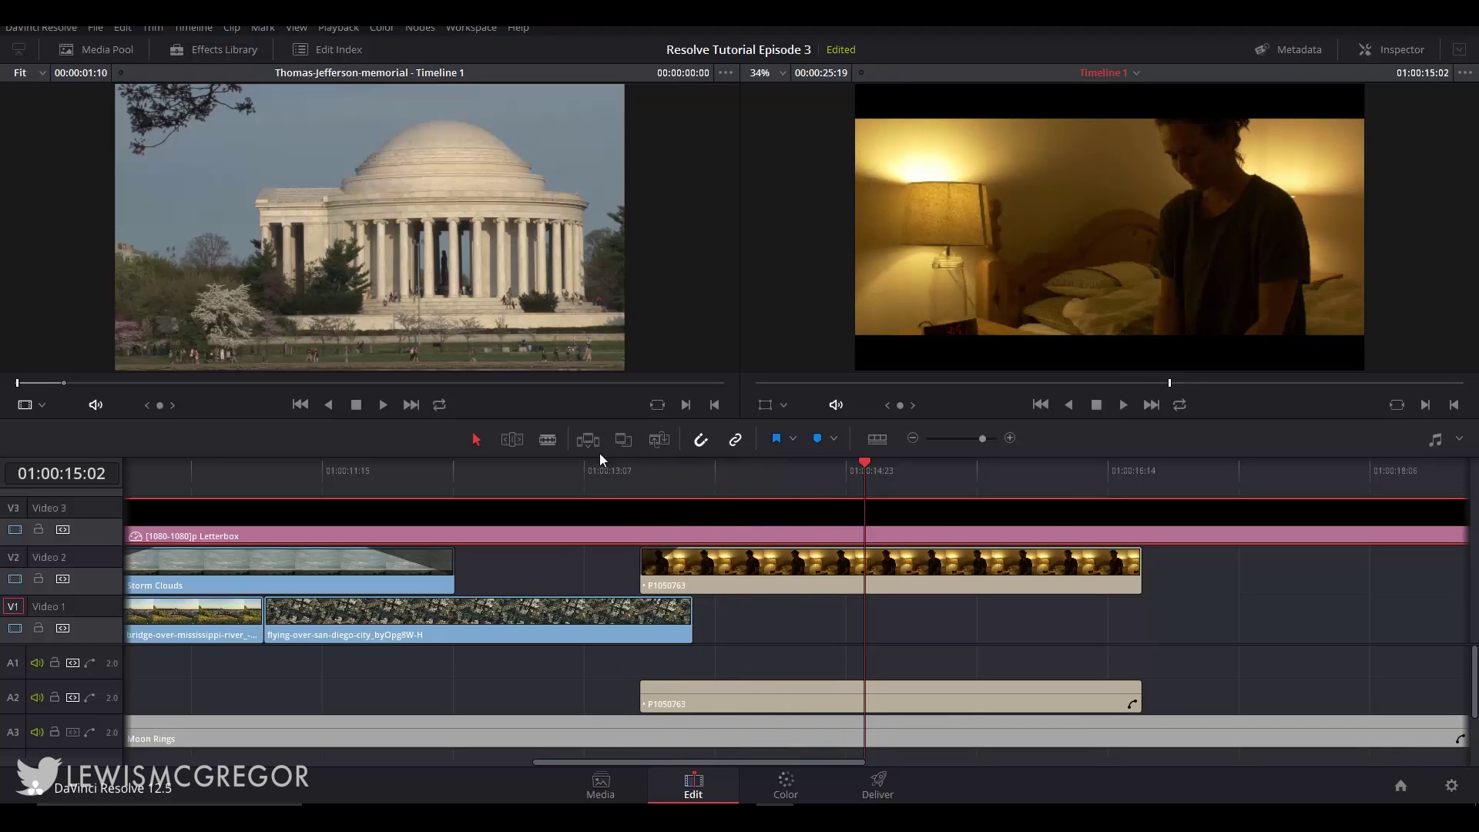
Cut the Video 2 clip into five pieces with the Blade tool.
{"action": "left_click", "coordinate": [547, 440]}
{"action": "left_click", "coordinate": [753, 573]}
{"action": "left_click", "coordinate": [852, 573]}
{"action": "left_click", "coordinate": [957, 573]}
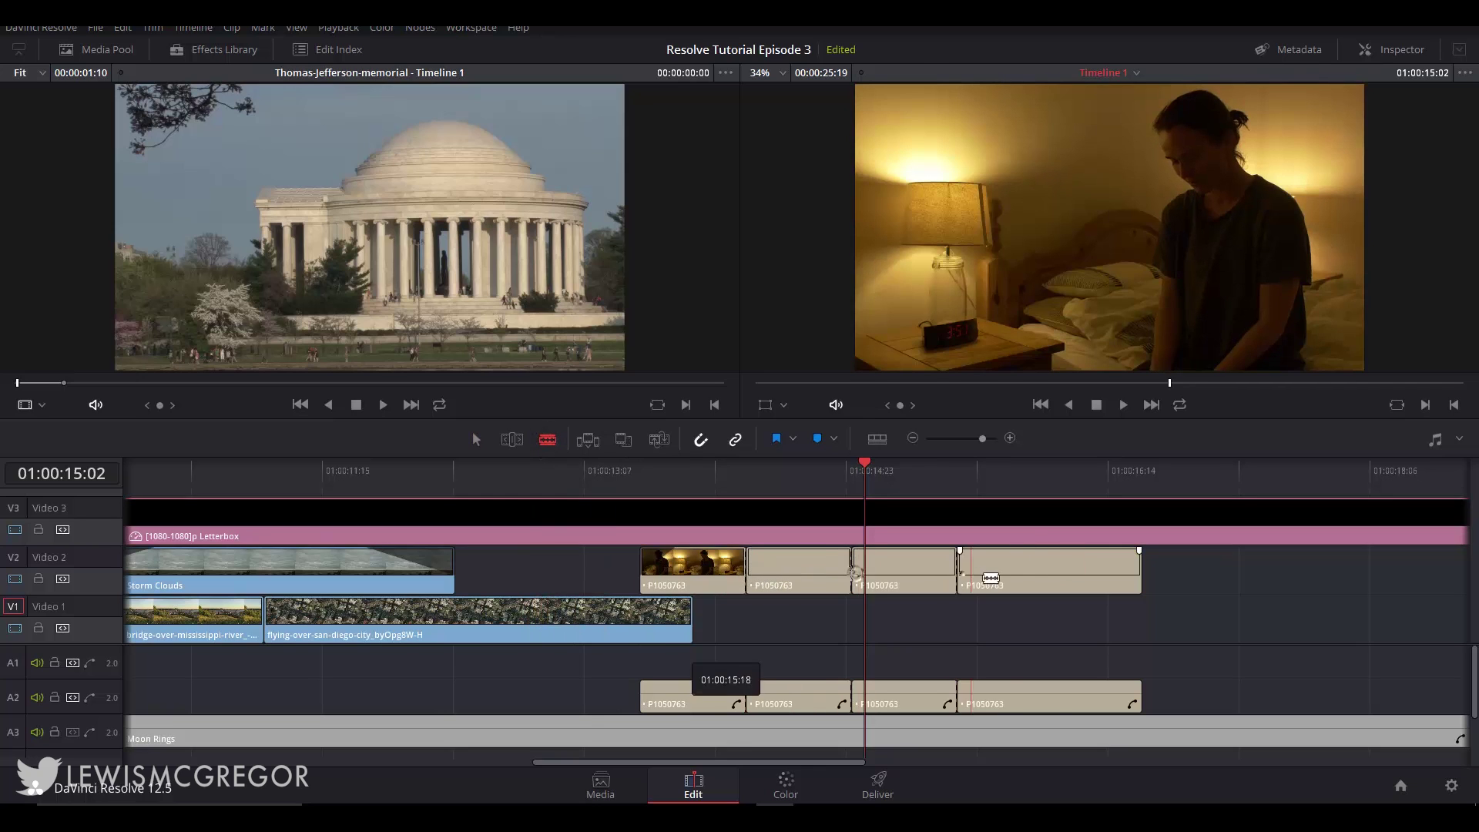
{"action": "left_click", "coordinate": [1016, 573]}
Zoom out to the whole timeline and play it from the beginning.
{"action": "key", "text": "shift+z"}
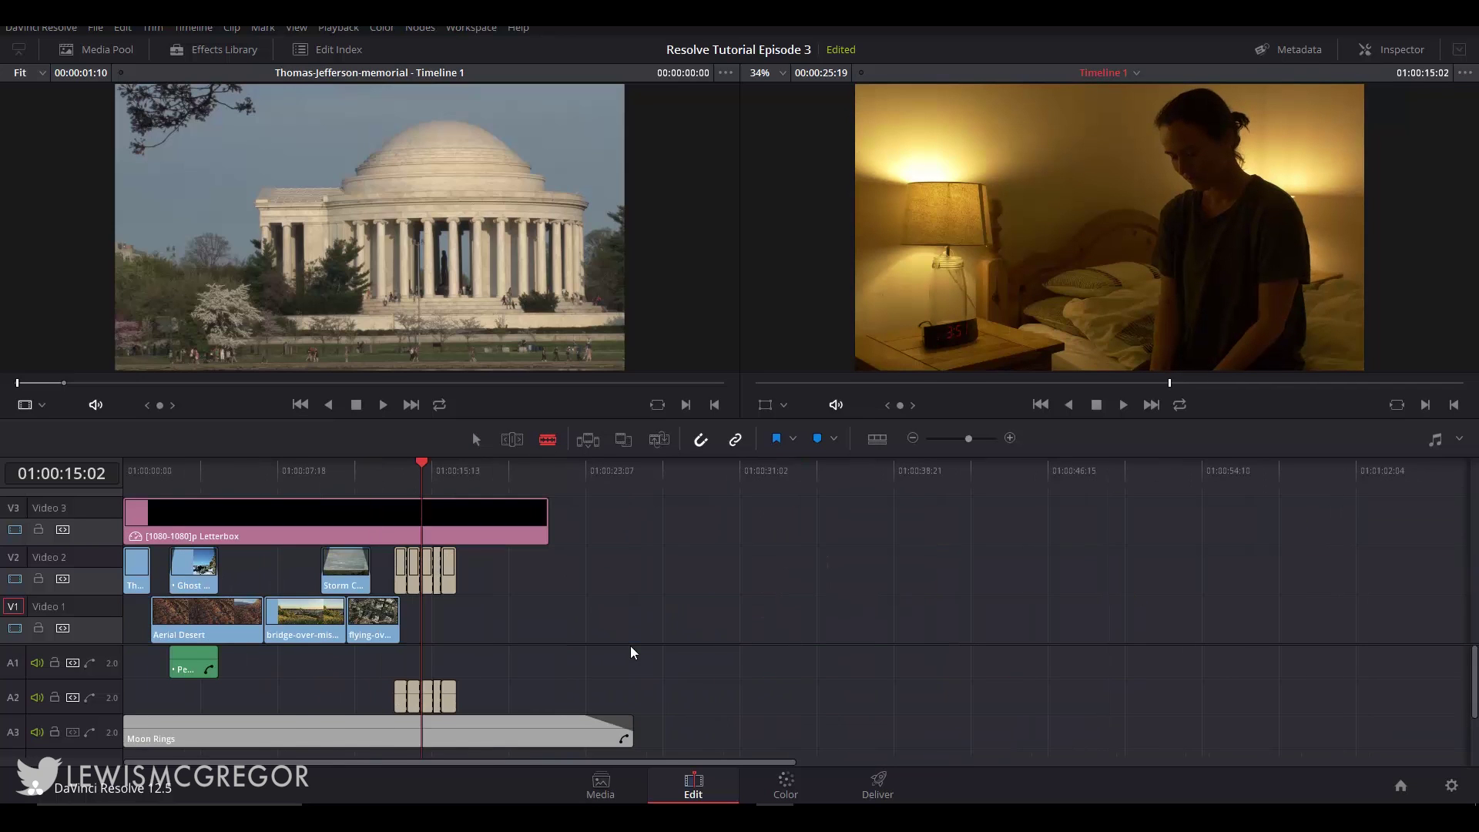
{"action": "left_click_drag", "start_coordinate": [173, 466], "coordinate": [152, 474]}
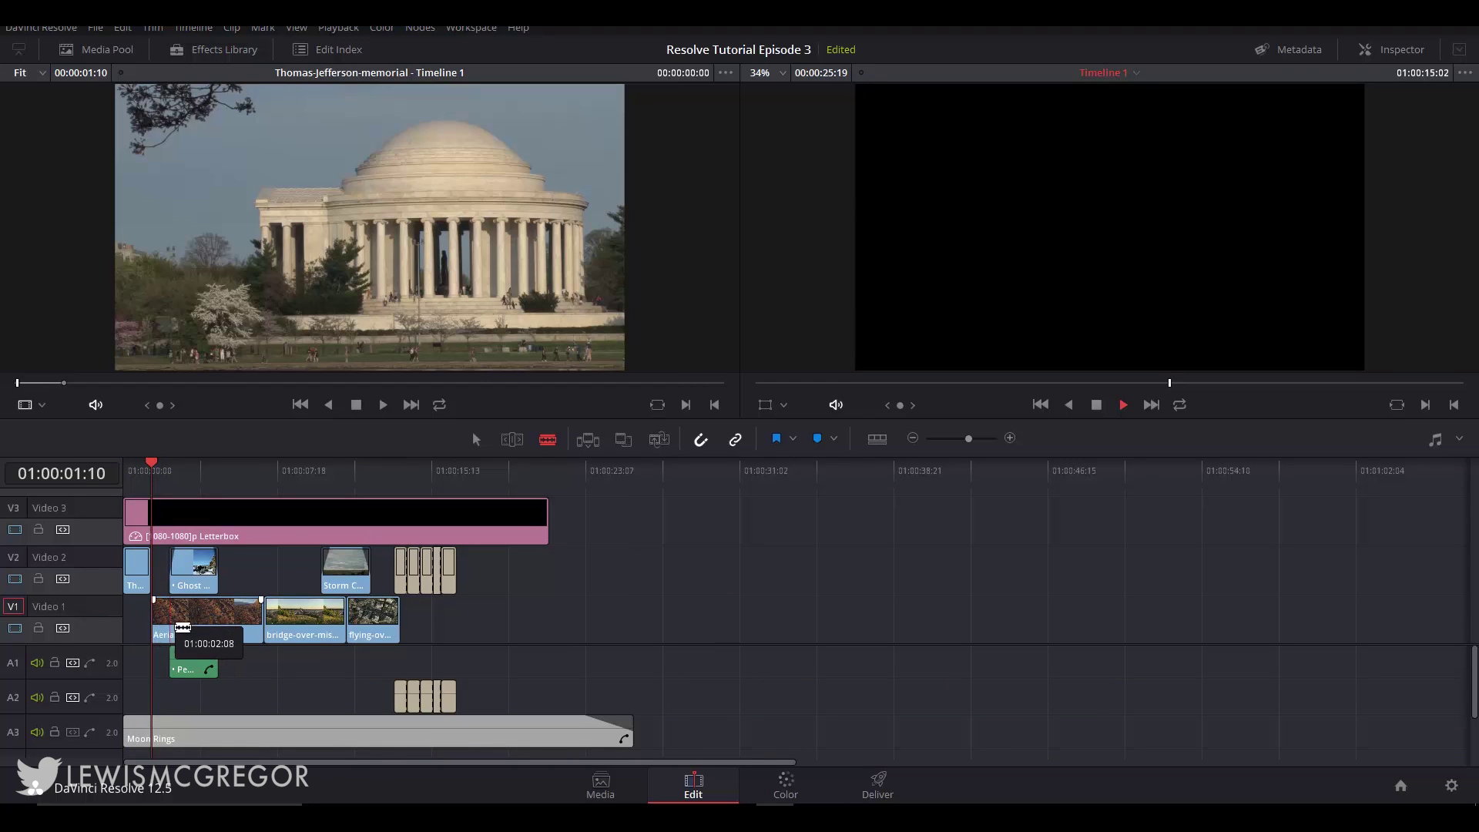
{"action": "key", "text": "space"}
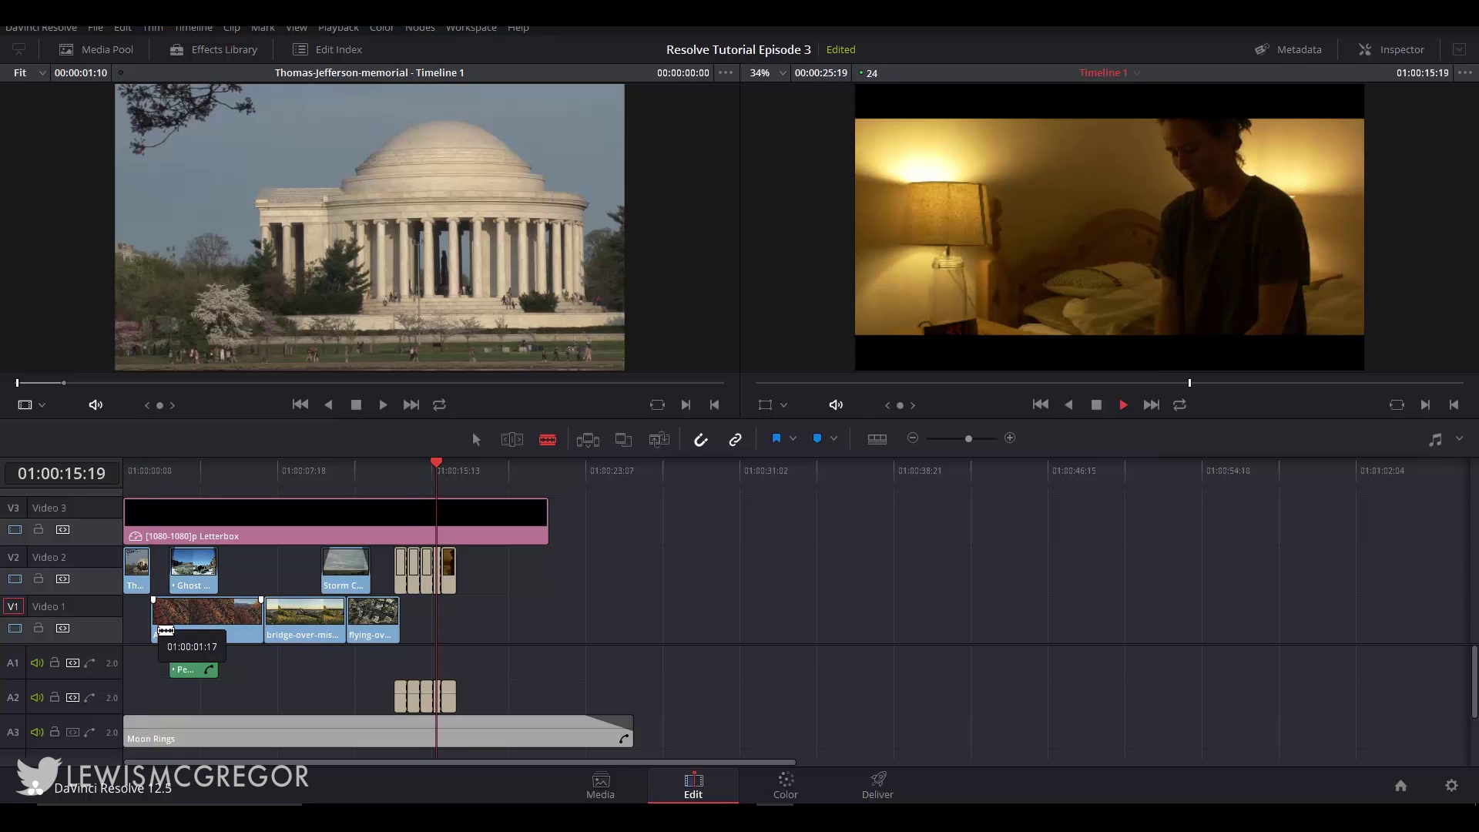
{"action": "key", "text": "space"}
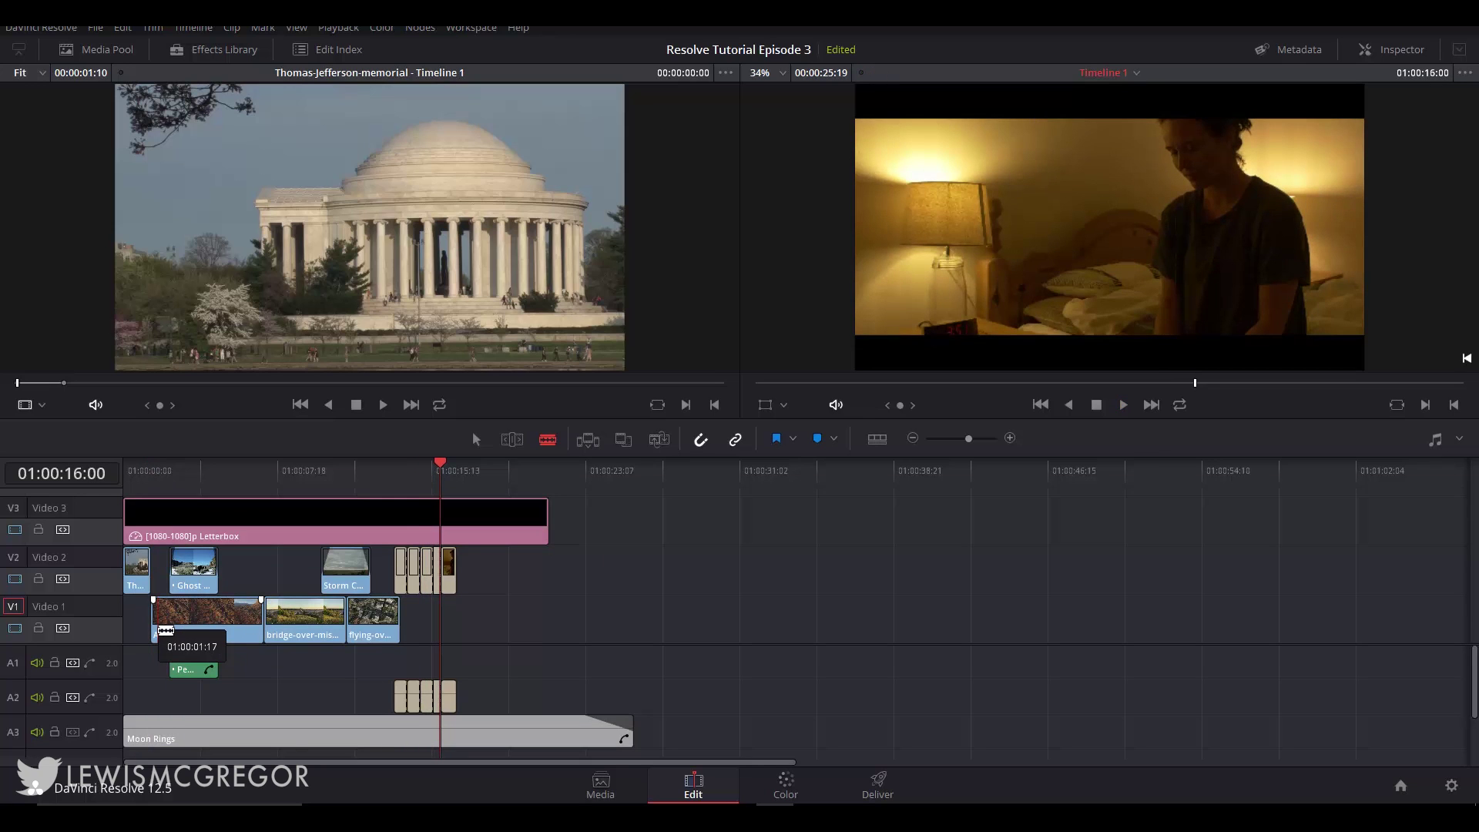
{"action": "left_click", "coordinate": [151, 470]}
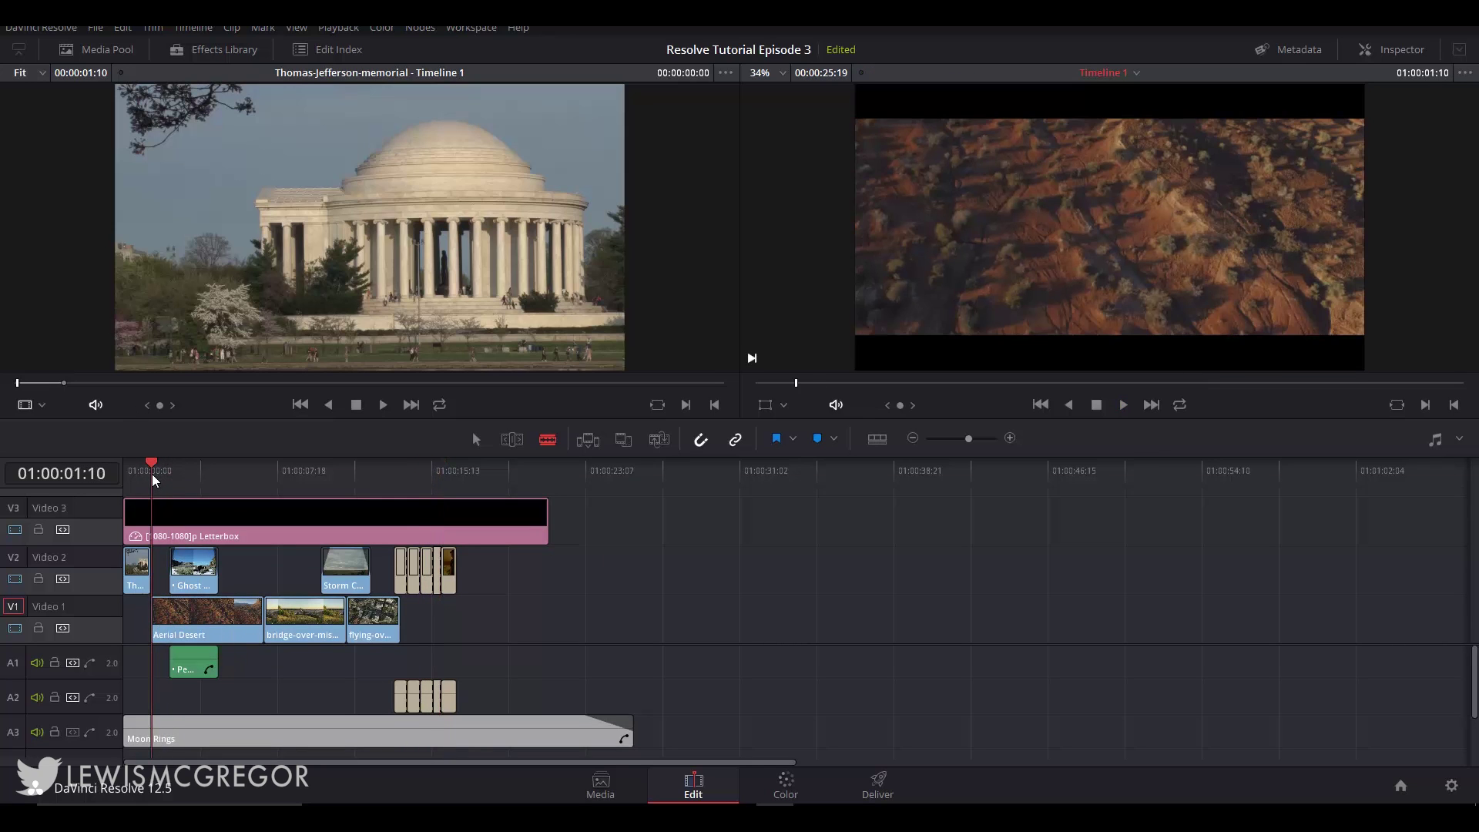
Blade the Letterbox clip in two near the timeline start.
{"action": "left_click", "coordinate": [346, 524]}
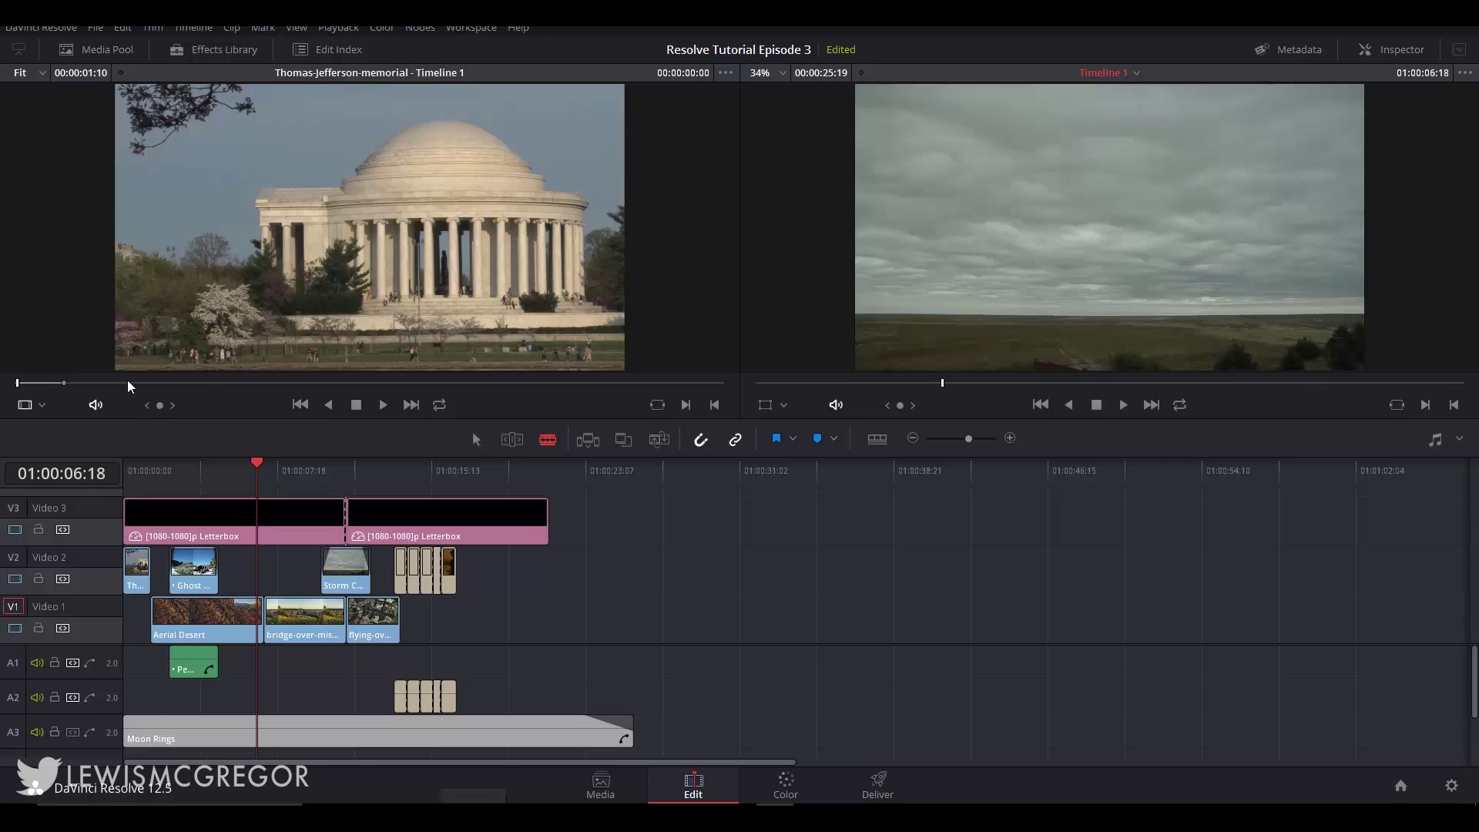
{"action": "left_click", "coordinate": [170, 478]}
{"action": "left_click", "coordinate": [151, 470]}
{"action": "left_click_drag", "start_coordinate": [171, 663], "coordinate": [170, 663]}
During playback, cut the Letterbox and Video 1 clips on the beat with Ctrl+B.
{"action": "key", "text": "space"}
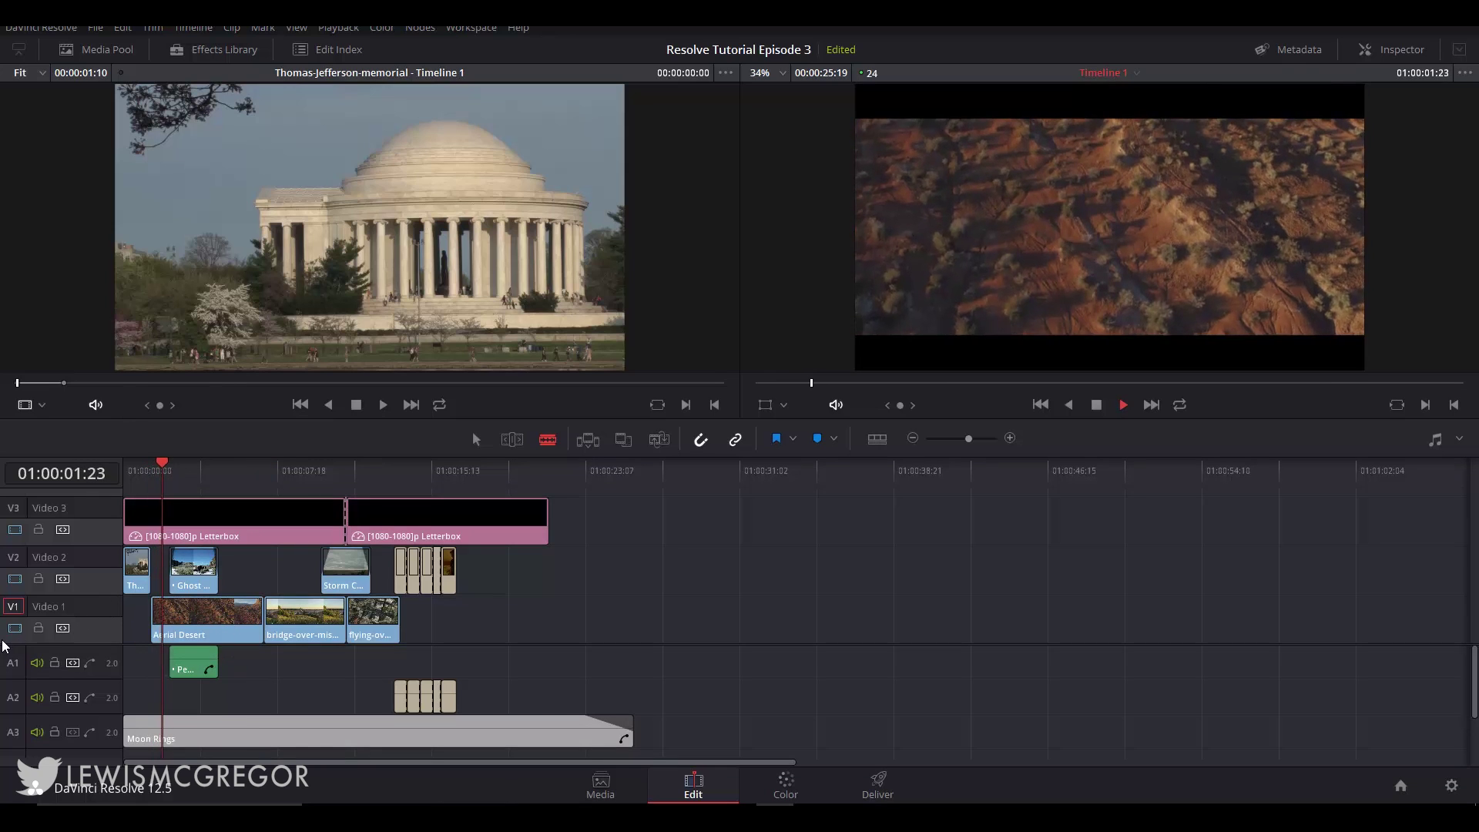
{"action": "key", "text": "ctrl+b"}
{"action": "key", "text": "ctrl+b"}
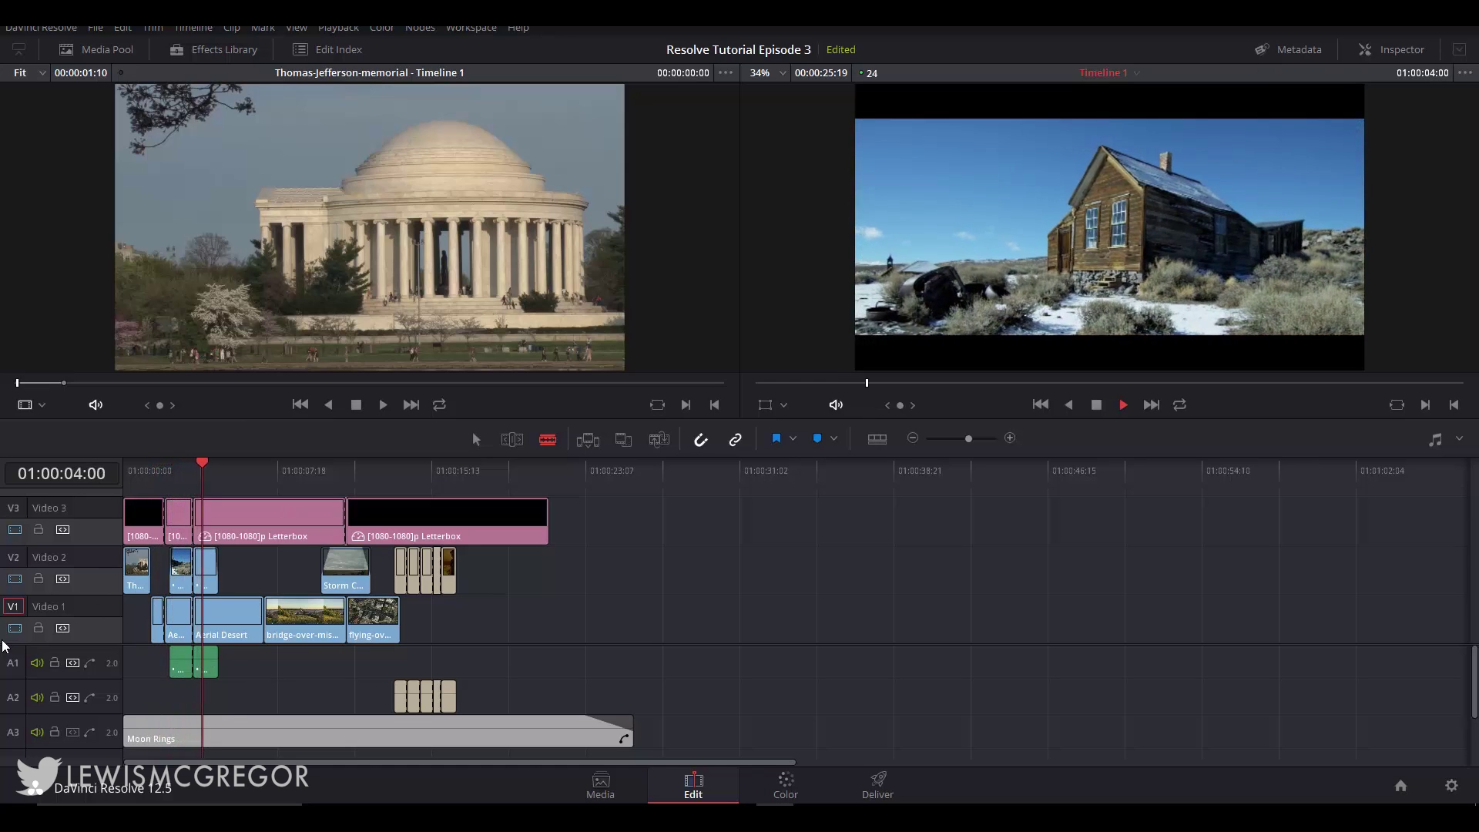
{"action": "key", "text": "ctrl+b"}
{"action": "key", "text": "ctrl+b"}
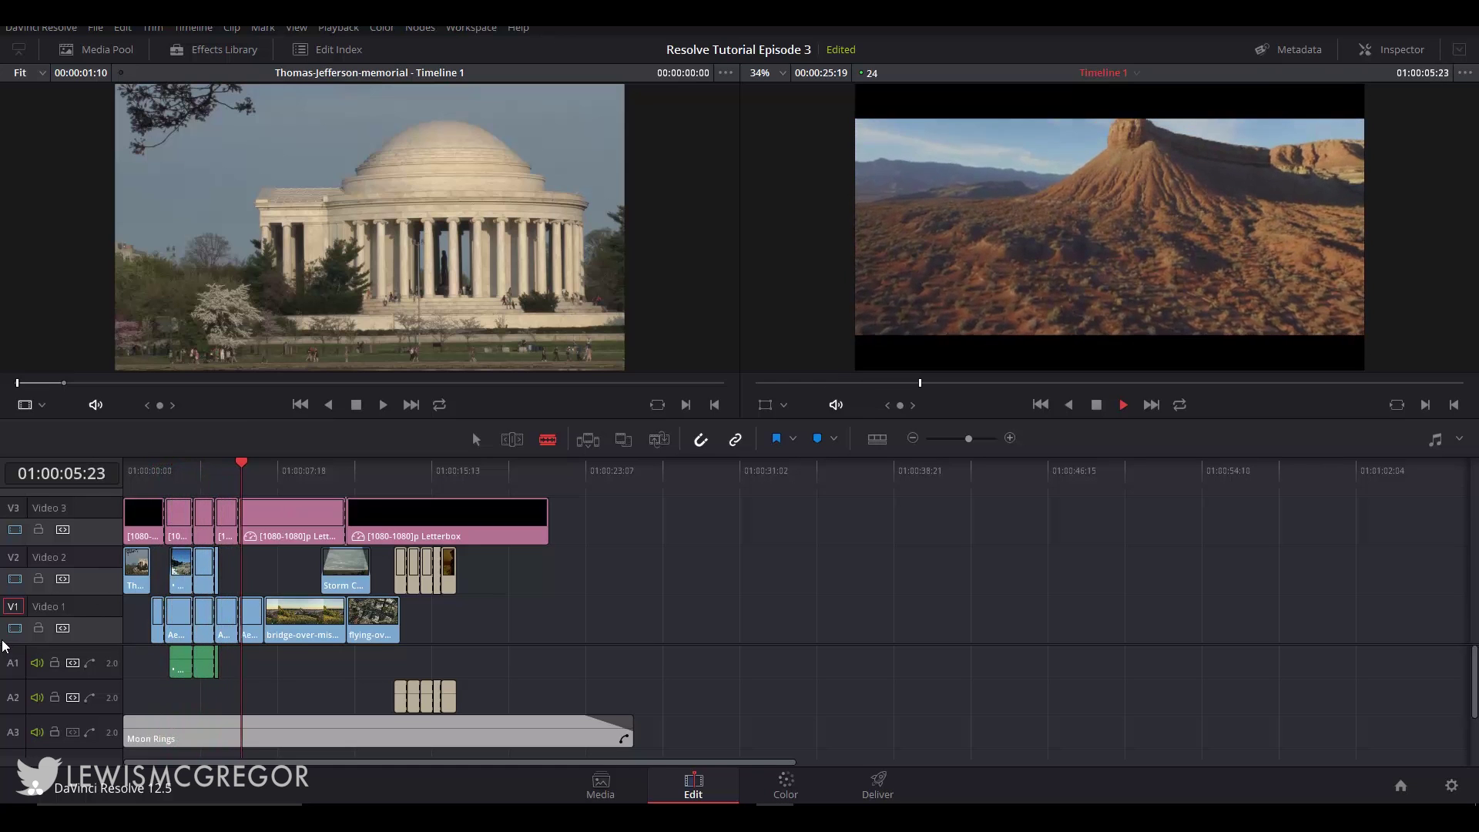
{"action": "key", "text": "ctrl+b"}
{"action": "key", "text": "ctrl+b"}
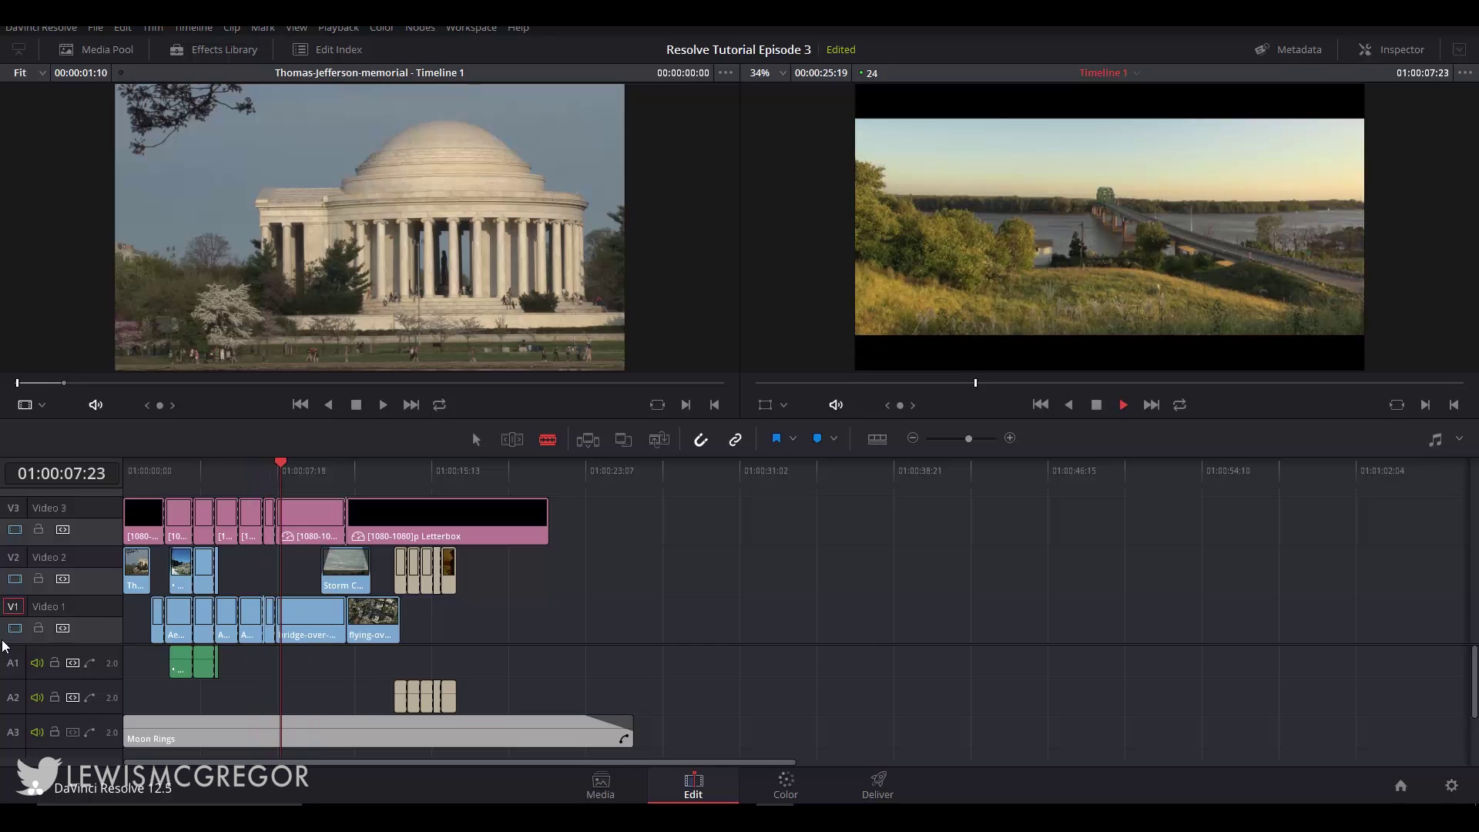
{"action": "key", "text": "ctrl+b"}
{"action": "key", "text": "ctrl+b"}
{"action": "key", "text": "space"}
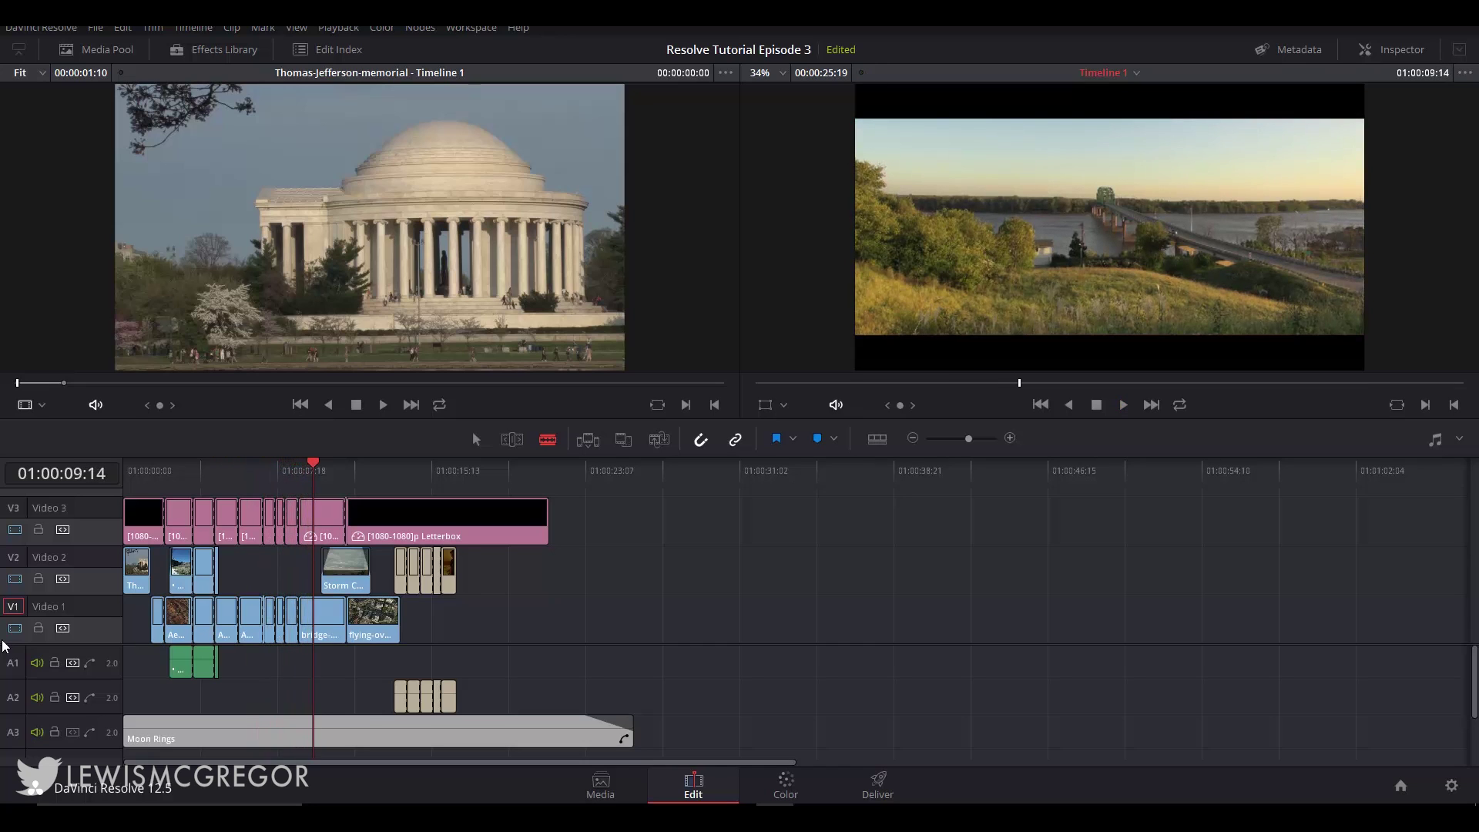
Cut the Letterbox and flyover clips at 01:00:12:12 and split the bridge clip at 01:00:10:00.
{"action": "left_click", "coordinate": [476, 439]}
{"action": "left_click", "coordinate": [372, 471]}
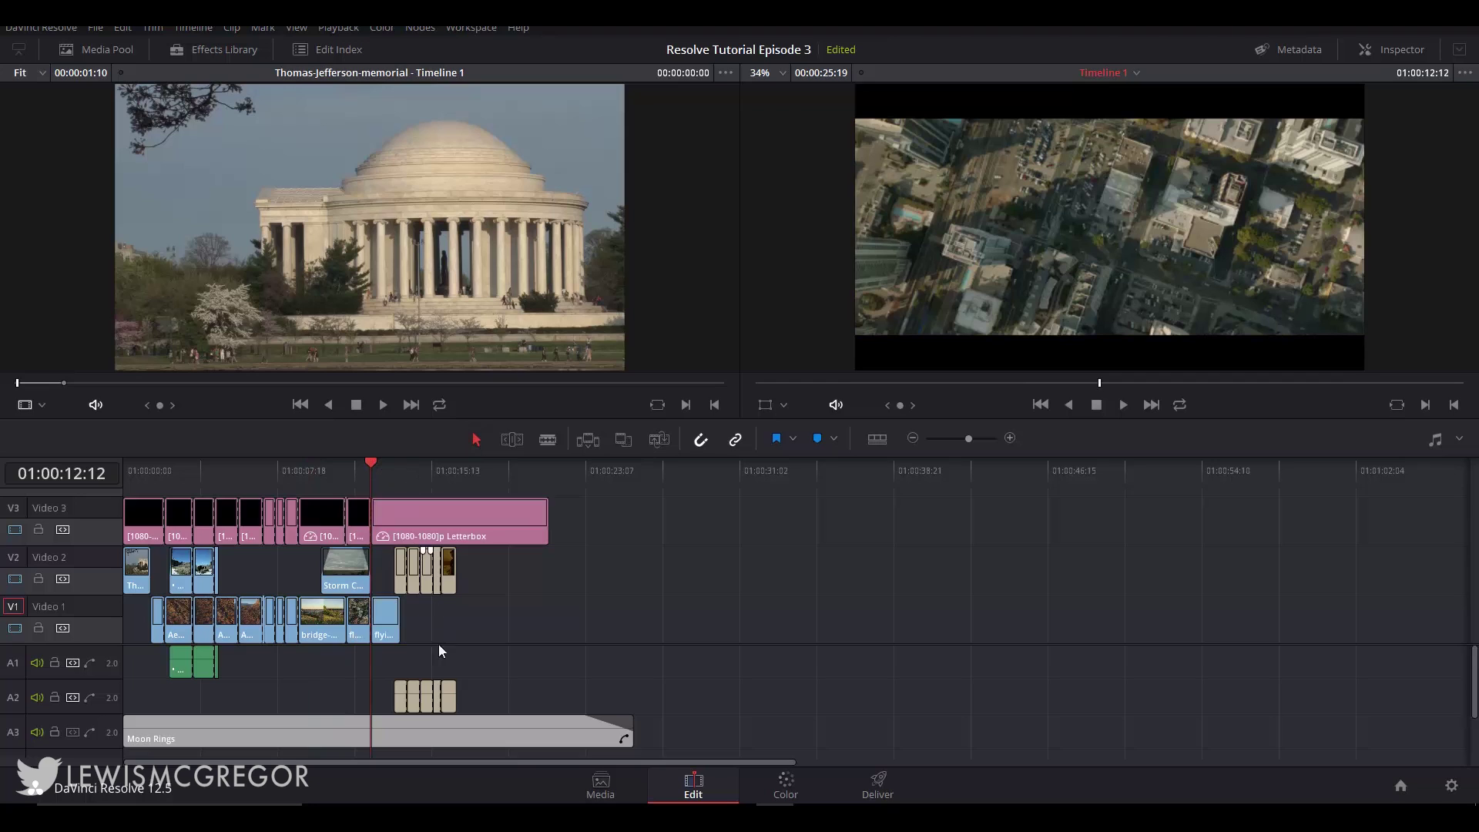
{"action": "key", "text": "ctrl+b"}
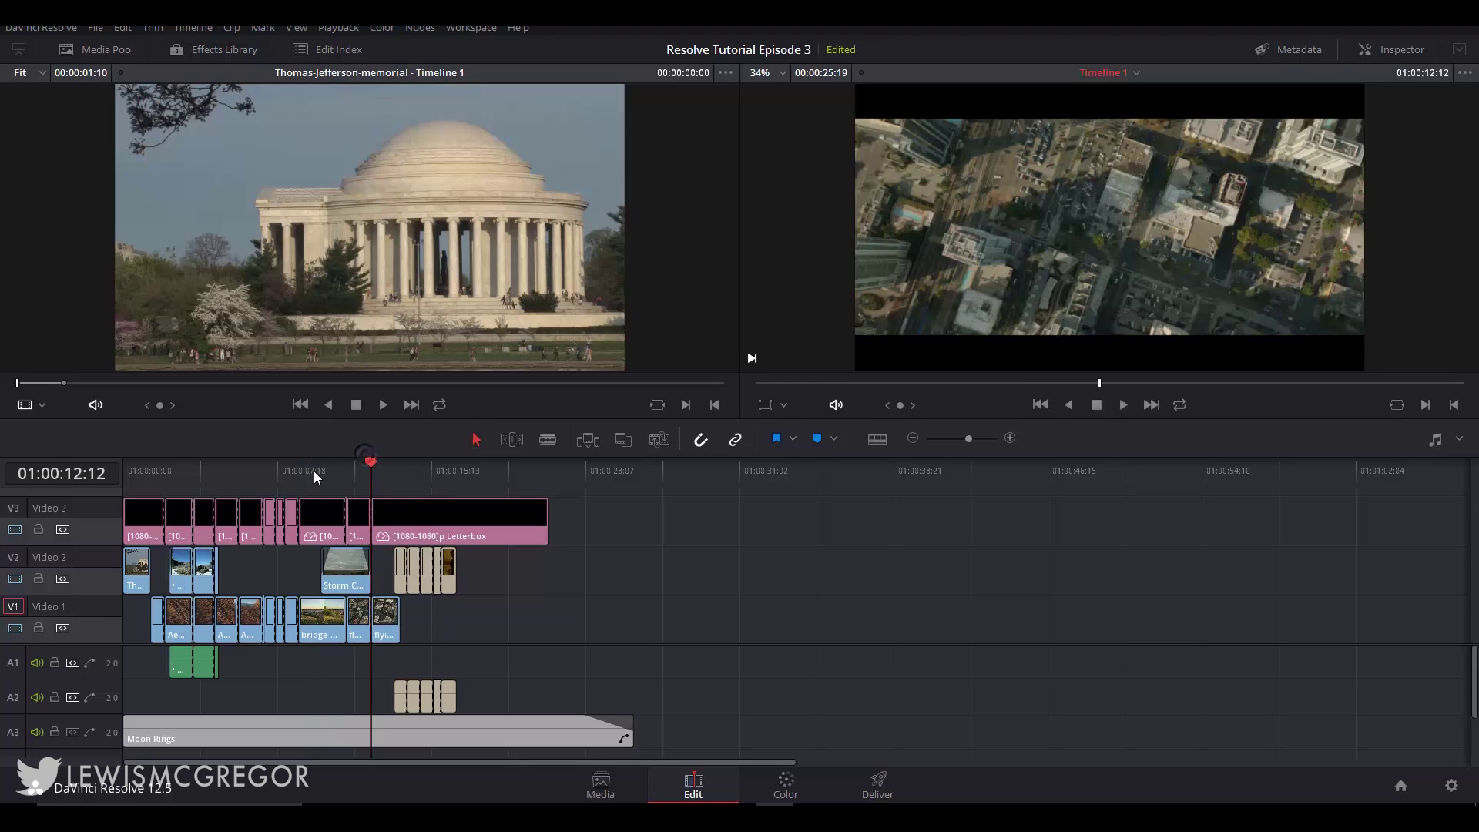
{"action": "left_click", "coordinate": [323, 621]}
{"action": "left_click", "coordinate": [322, 467]}
{"action": "key", "text": "ctrl+b"}
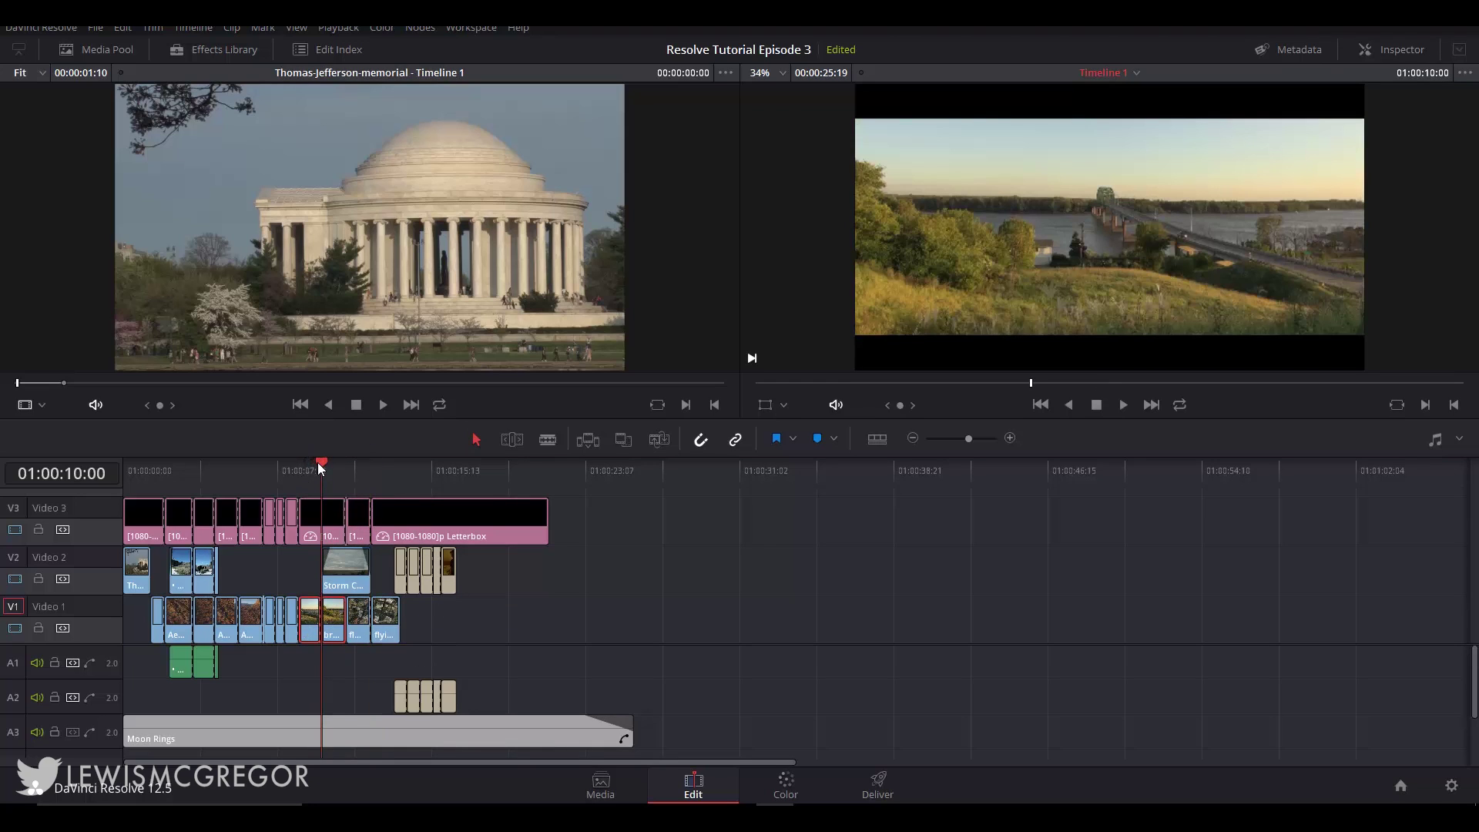
{"action": "left_click_drag", "start_coordinate": [322, 466], "coordinate": [394, 467]}
{"action": "left_click", "coordinate": [389, 630]}
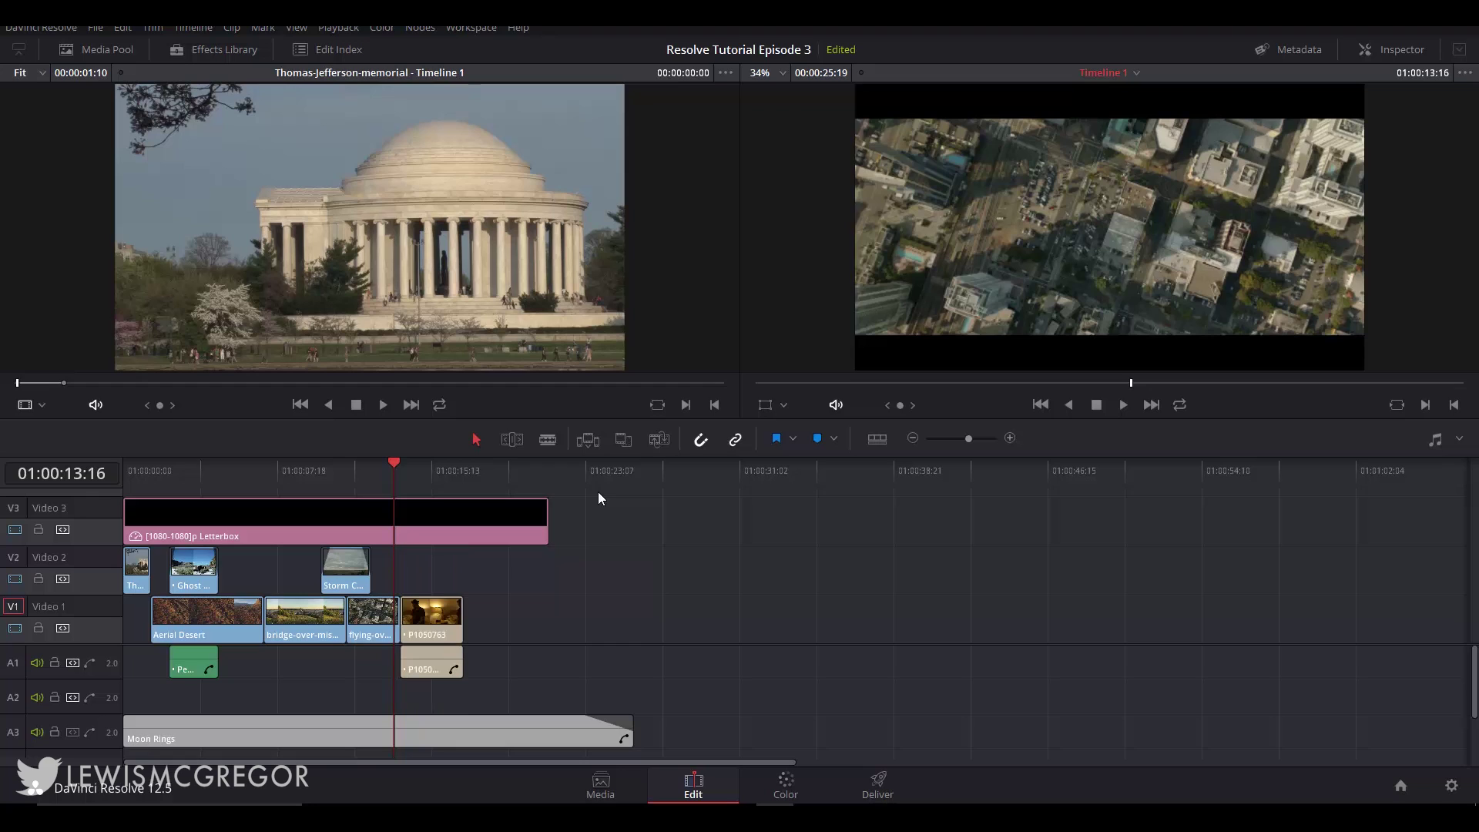
{"action": "key", "text": "Up"}
{"action": "key", "text": "Up"}
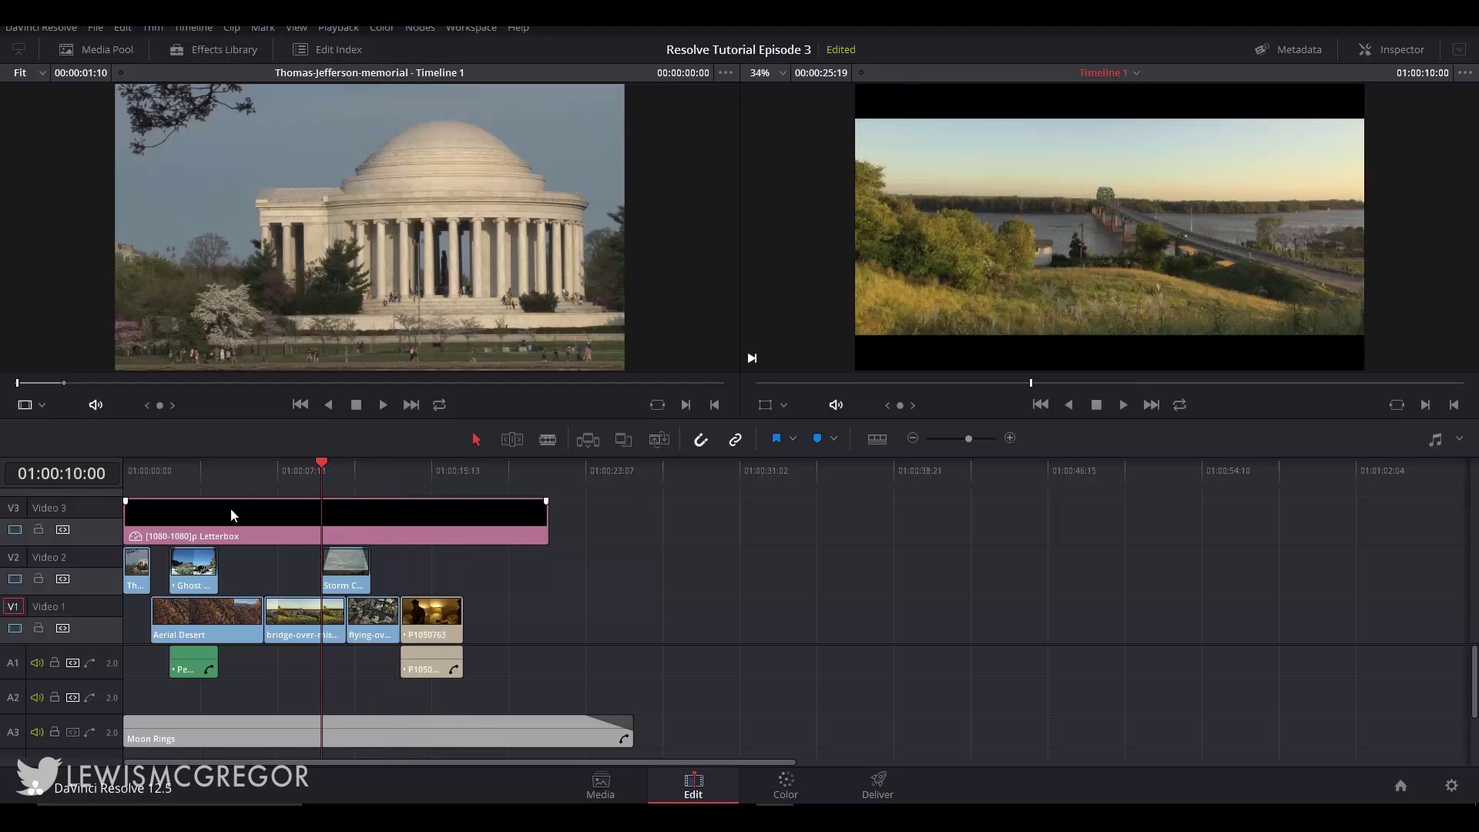
{"action": "left_click", "coordinate": [245, 501]}
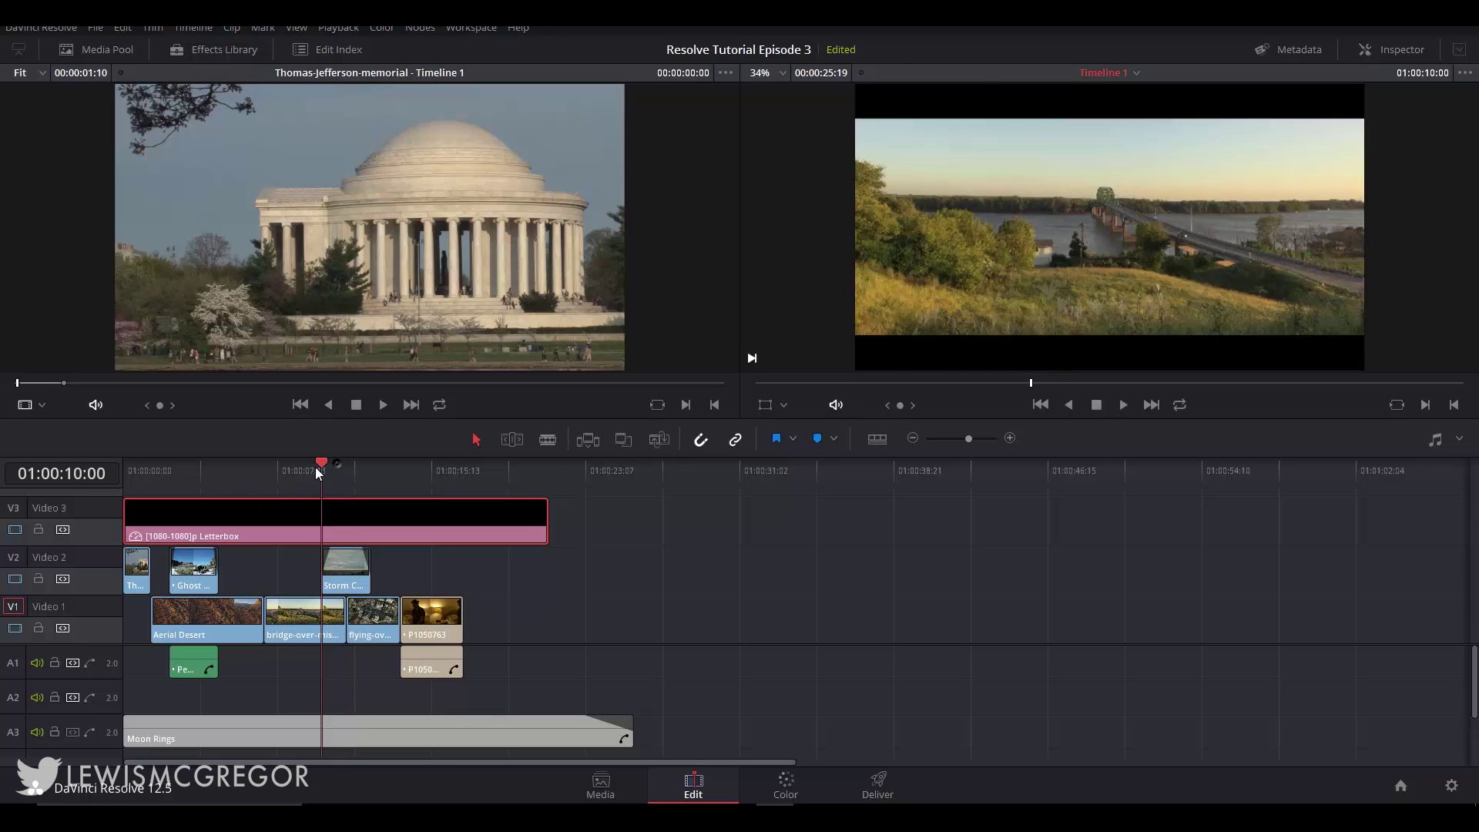
{"action": "left_click_drag", "start_coordinate": [316, 467], "coordinate": [284, 467]}
{"action": "left_click", "coordinate": [283, 624]}
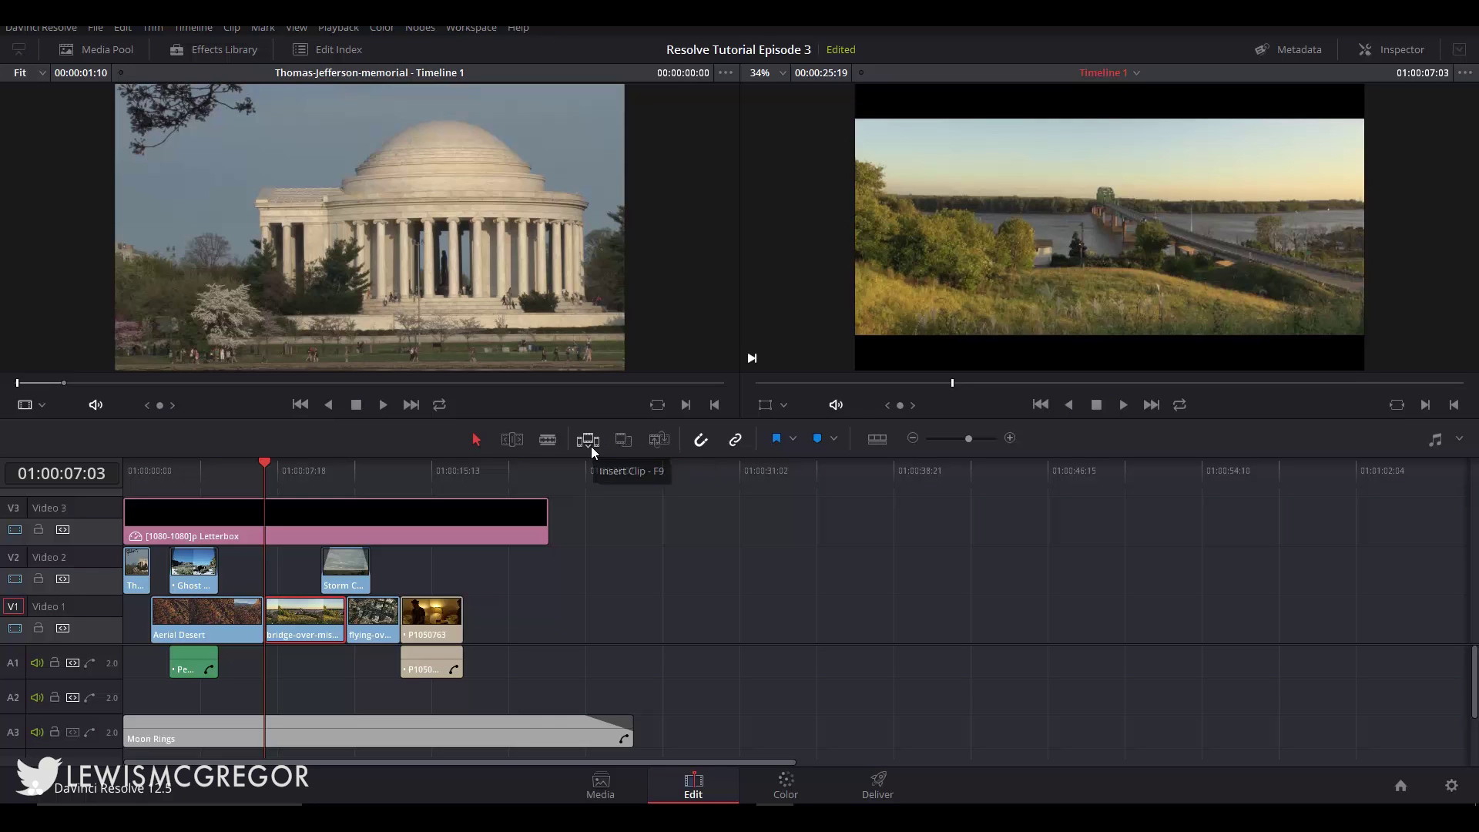
{"action": "left_click", "coordinate": [589, 444]}
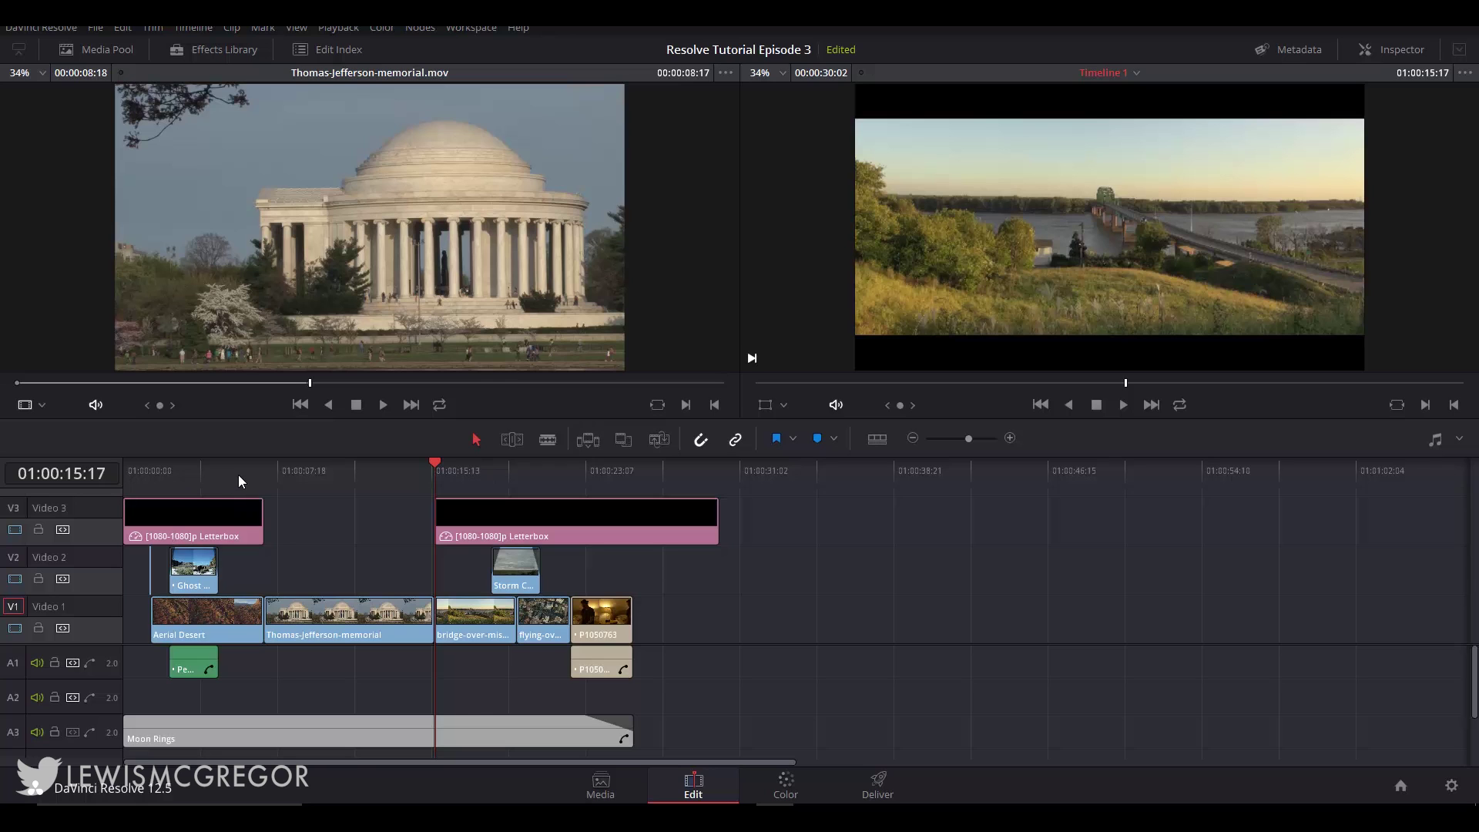
{"action": "left_click", "coordinate": [269, 472]}
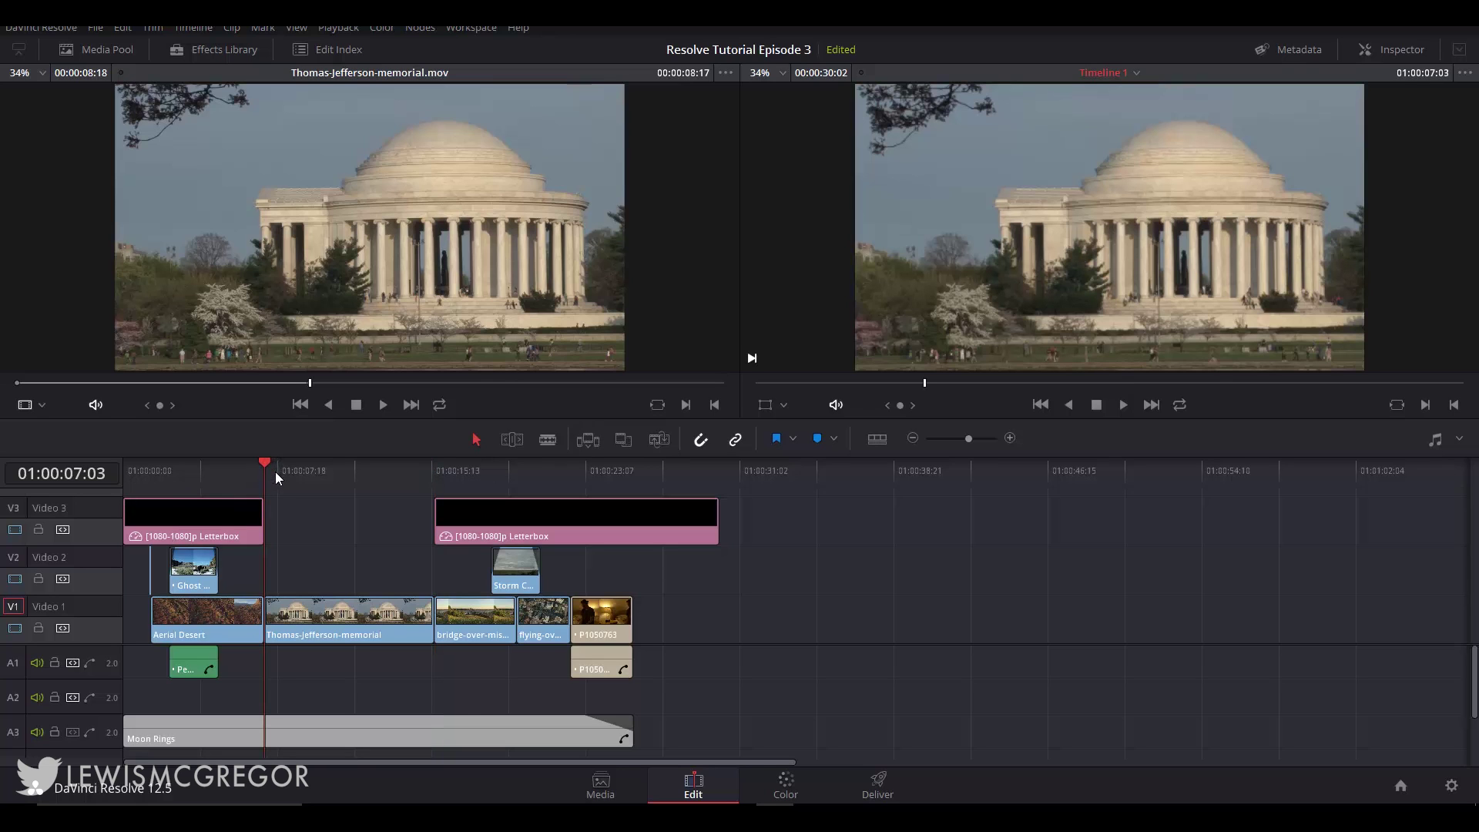
{"action": "left_click_drag", "start_coordinate": [313, 470], "coordinate": [256, 479]}
{"action": "key", "text": "BackSpace"}
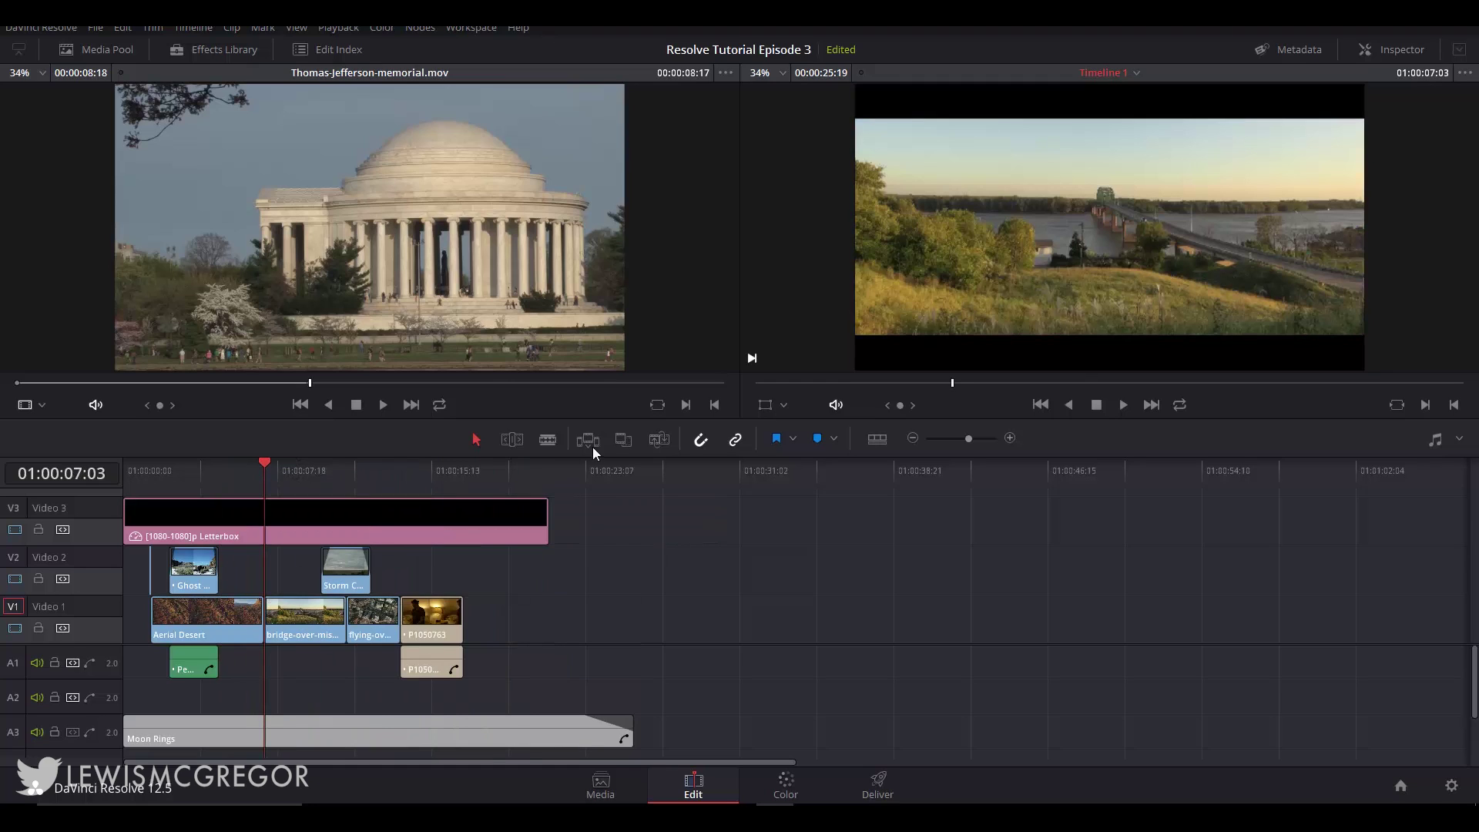
{"action": "left_click", "coordinate": [623, 441]}
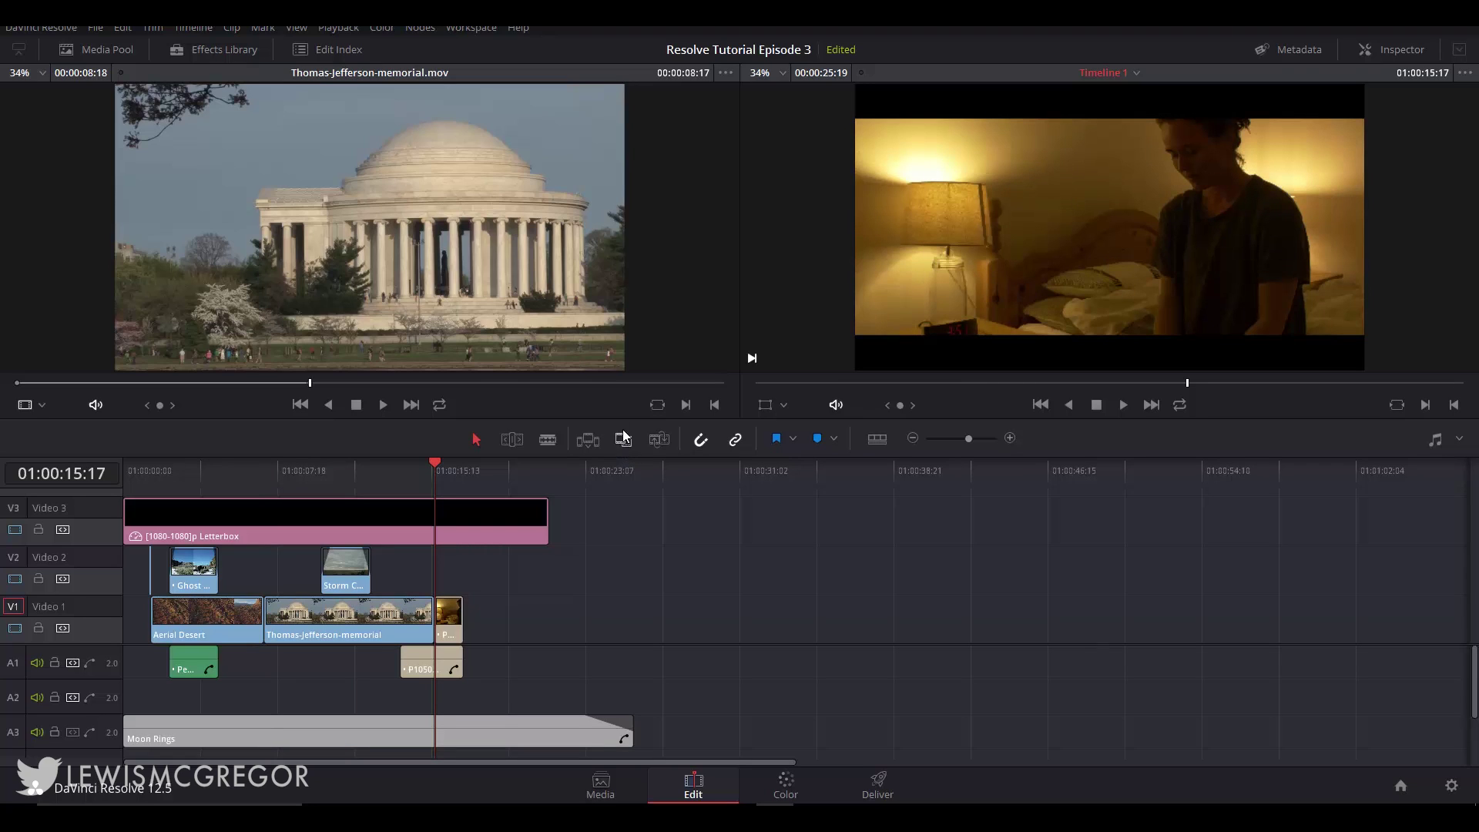
{"action": "key", "text": "ctrl+z"}
{"action": "left_click", "coordinate": [295, 624]}
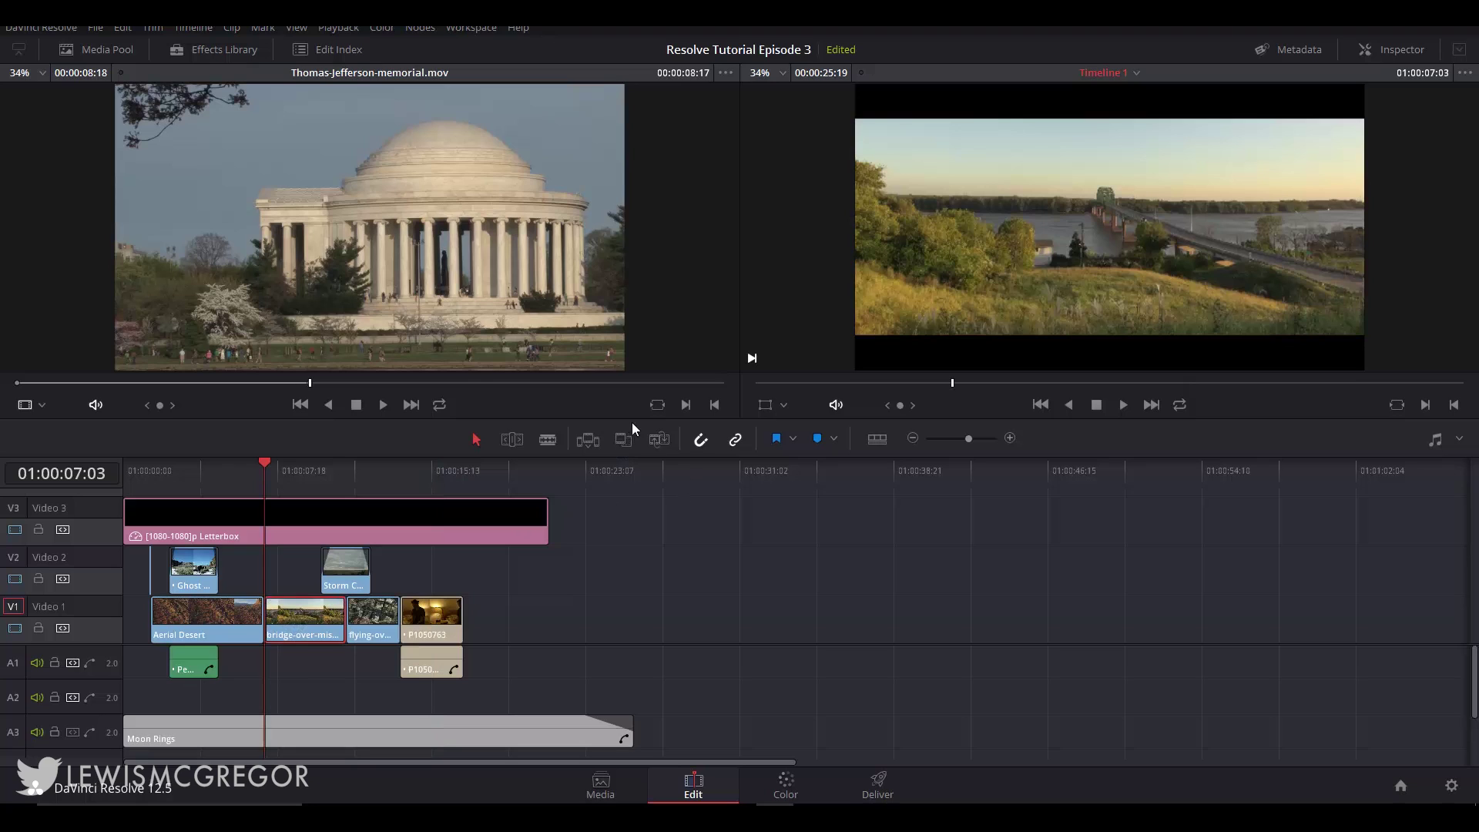
{"action": "left_click", "coordinate": [660, 440]}
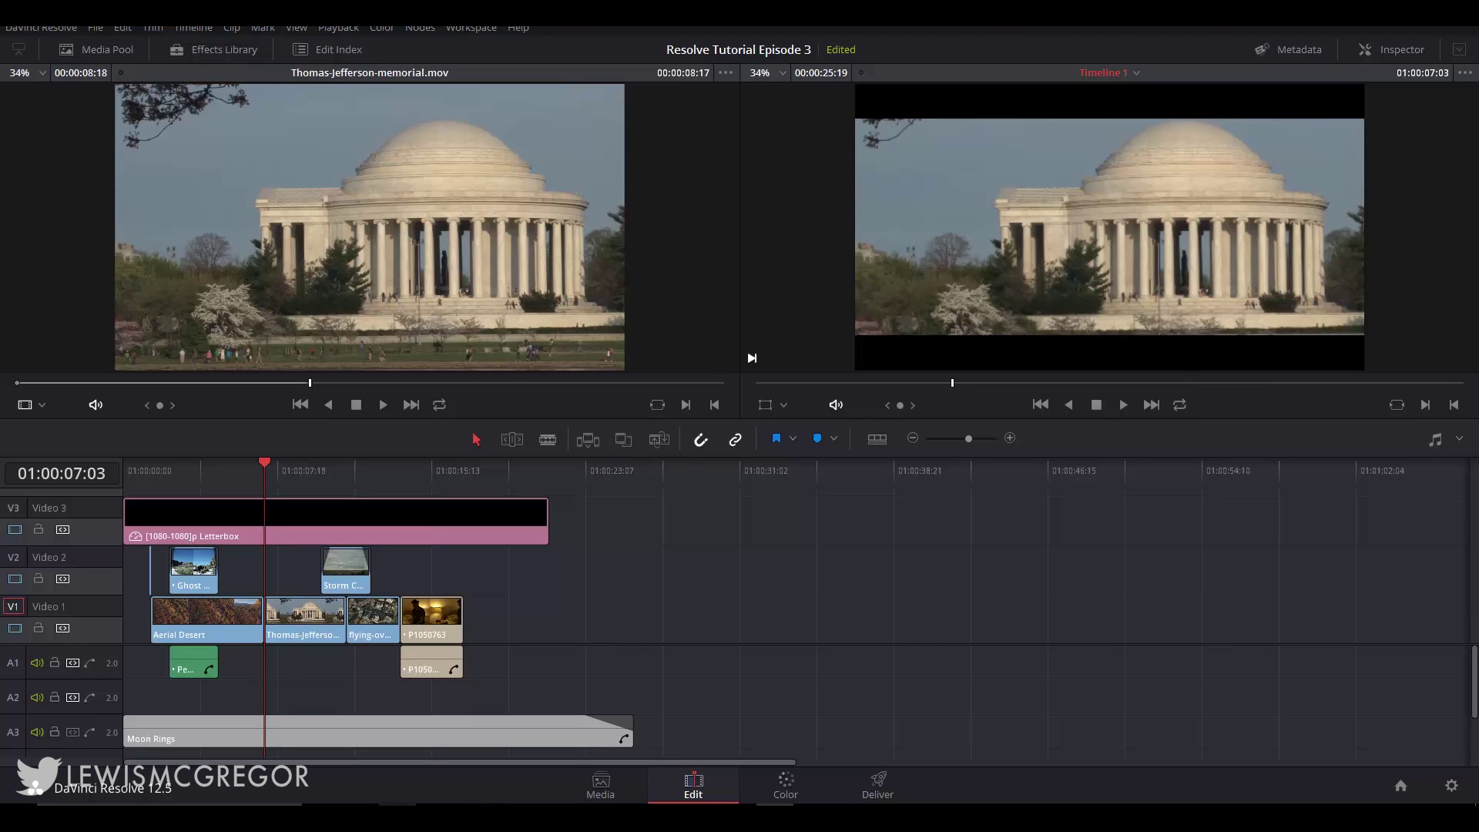
{"action": "key", "text": "ctrl+z"}
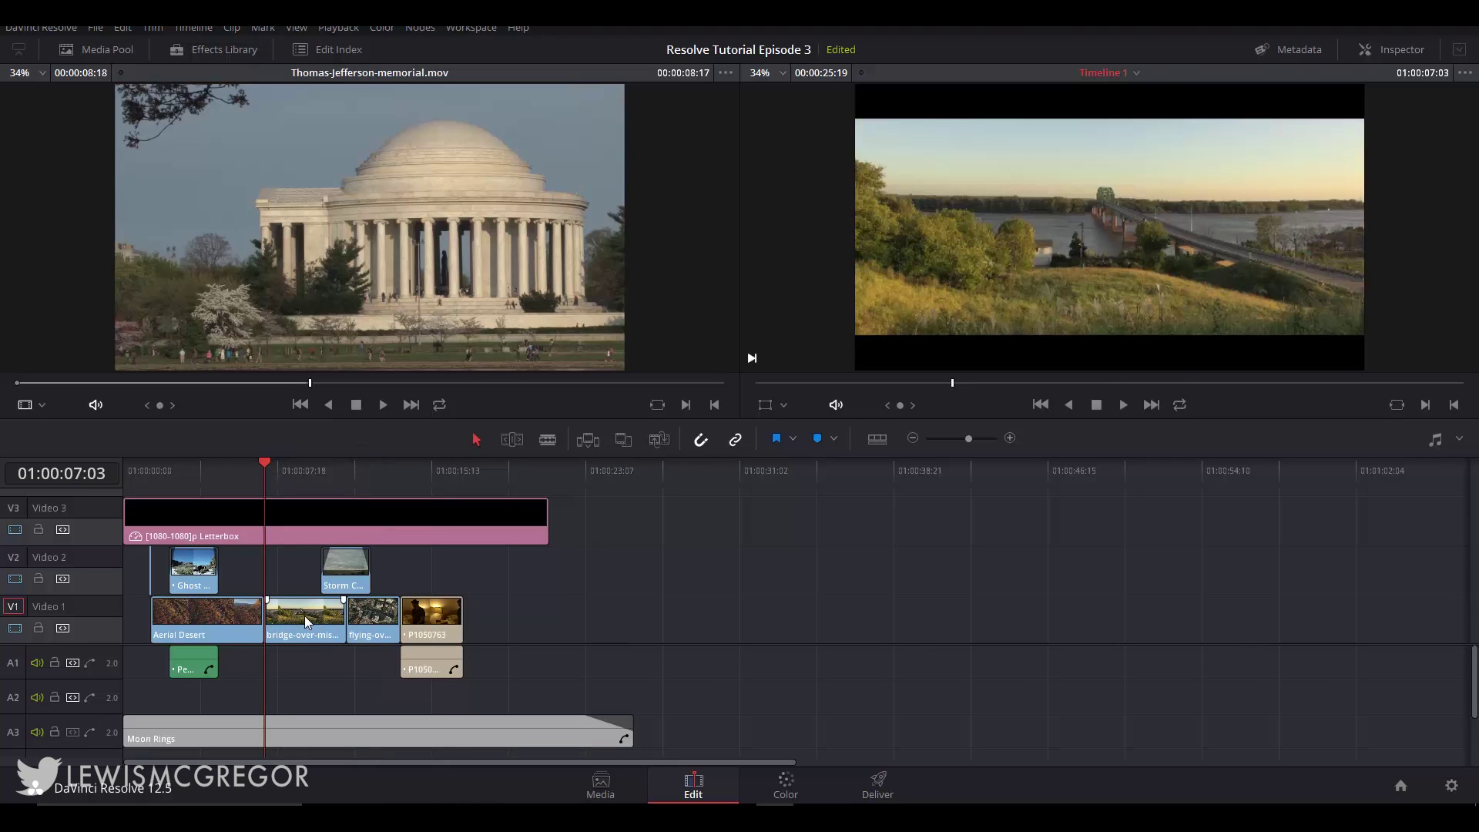
{"action": "left_click", "coordinate": [305, 618]}
Stretch the memorial clip's head on Video 2 to the timeline start.
{"action": "scroll", "coordinate": [139, 621], "scroll_direction": "up", "scroll_amount": 4}
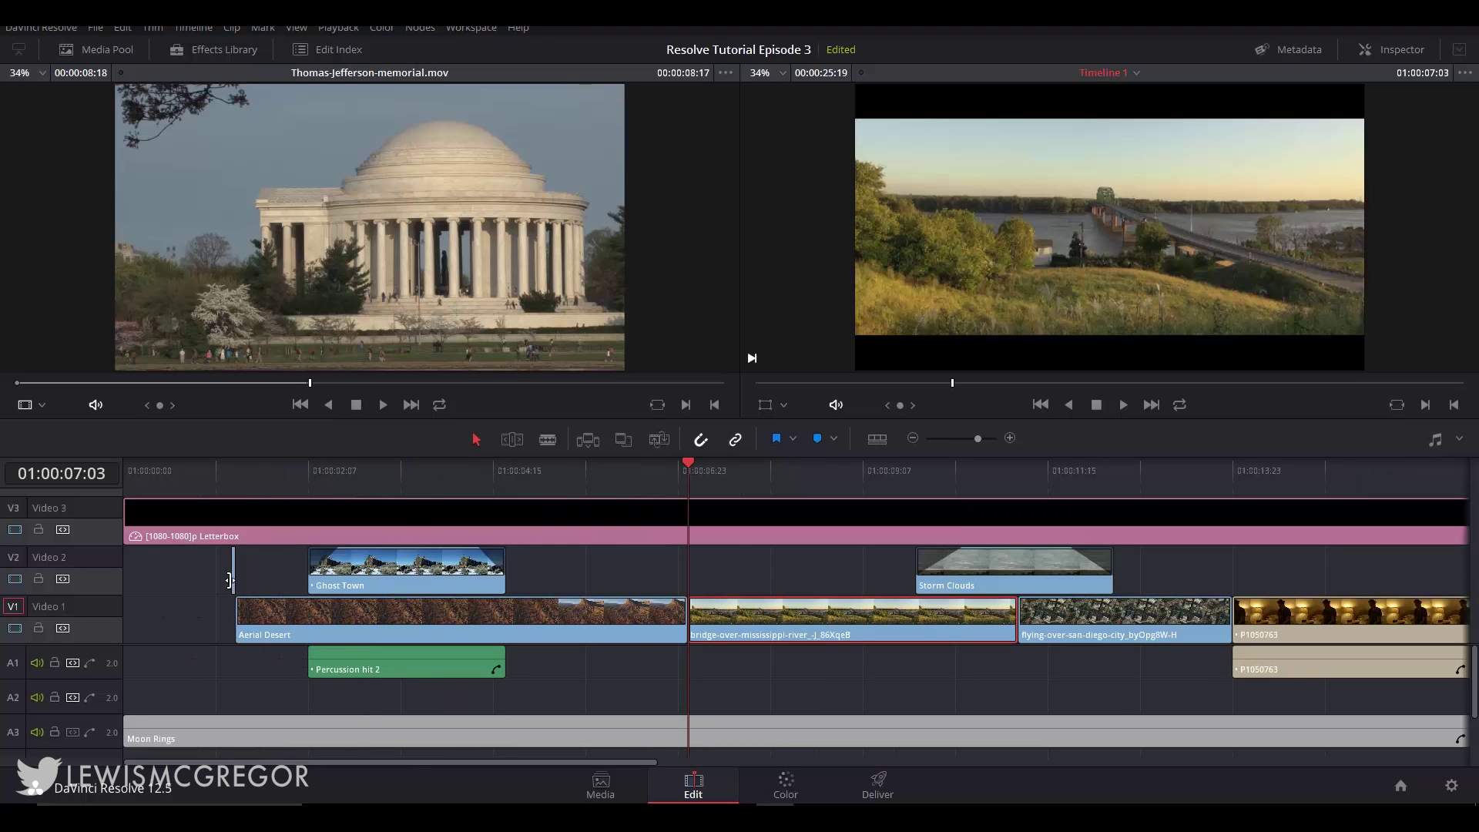
{"action": "left_click_drag", "start_coordinate": [225, 574], "coordinate": [133, 530]}
{"action": "left_click", "coordinate": [161, 567]}
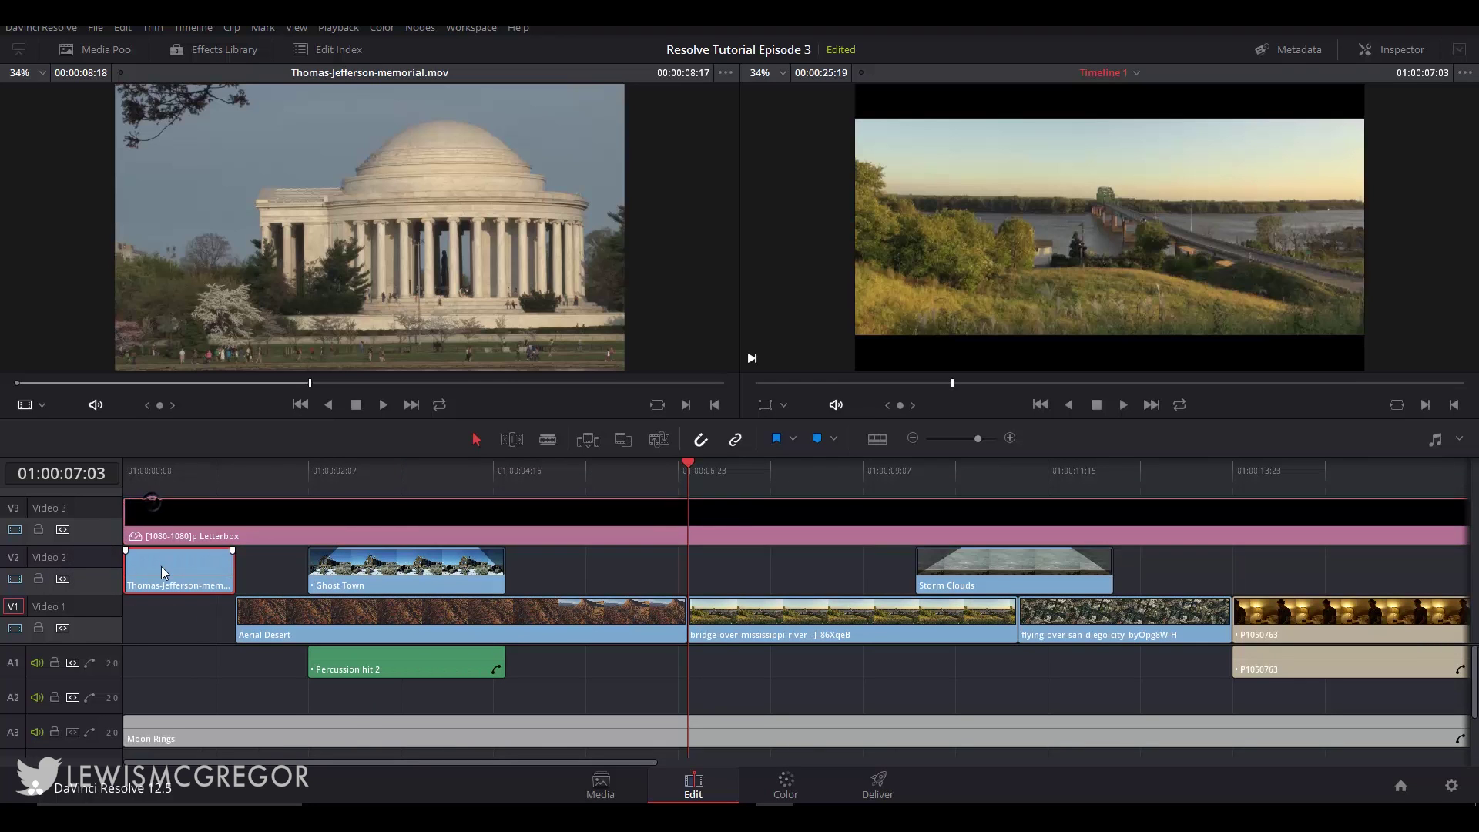
{"action": "key", "text": "Home"}
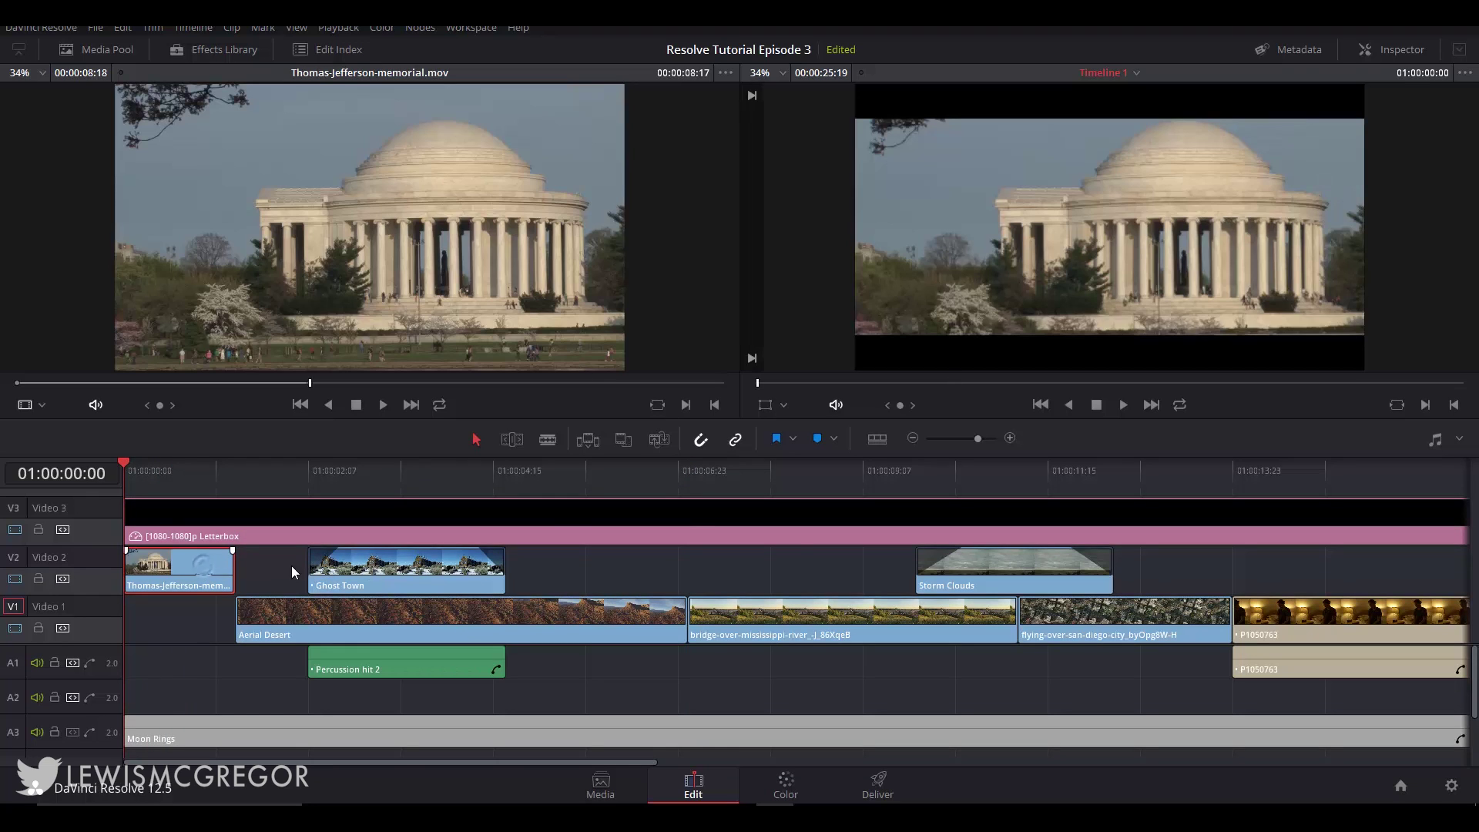
In Trim Edit Mode, roll the bridge/flying cut and the Aerial Desert/bridge cut.
{"action": "left_click", "coordinate": [511, 437]}
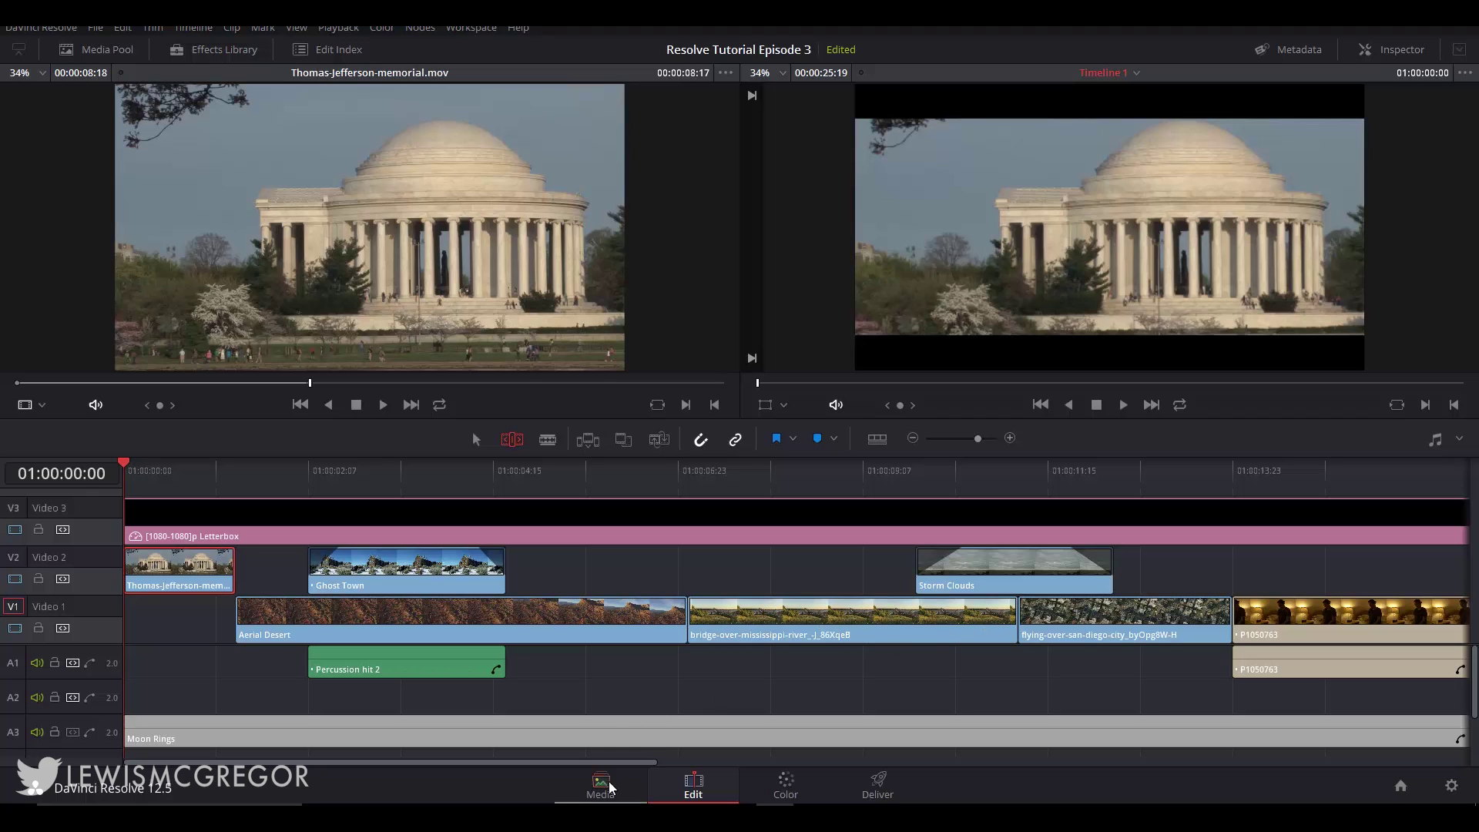
{"action": "left_click_drag", "start_coordinate": [618, 763], "coordinate": [722, 763]}
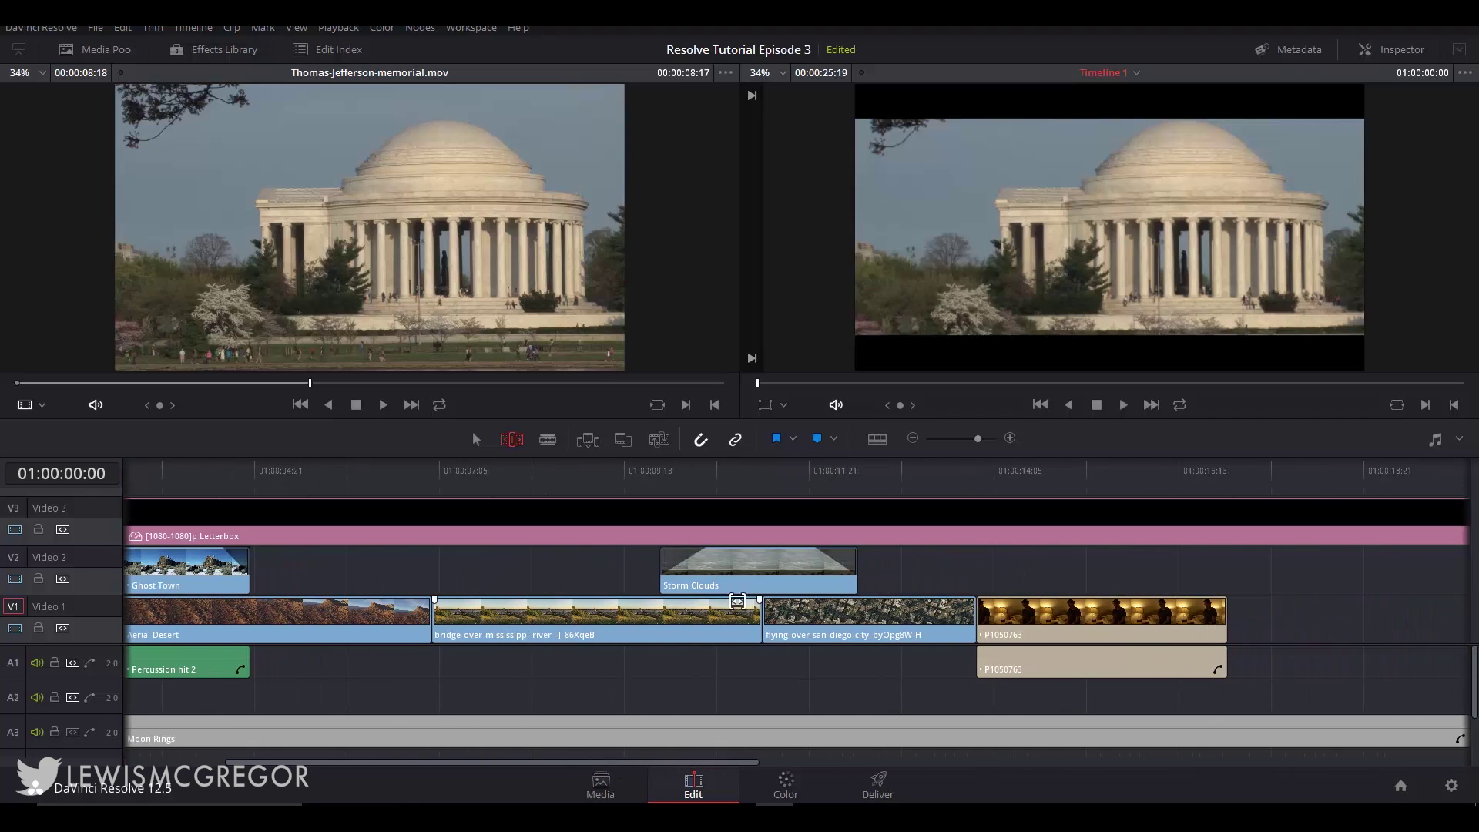
{"action": "left_click", "coordinate": [761, 616]}
{"action": "mouse_move", "coordinate": [765, 616]}
{"action": "left_mouse_down"}
{"action": "mouse_move", "coordinate": [911, 621]}
{"action": "mouse_move", "coordinate": [737, 623]}
{"action": "mouse_move", "coordinate": [867, 622]}
{"action": "mouse_move", "coordinate": [752, 624]}
{"action": "left_mouse_up"}
{"action": "mouse_move", "coordinate": [426, 612]}
{"action": "left_mouse_down"}
{"action": "mouse_move", "coordinate": [302, 614]}
{"action": "mouse_move", "coordinate": [487, 617]}
{"action": "mouse_move", "coordinate": [401, 617]}
{"action": "mouse_move", "coordinate": [437, 622]}
{"action": "left_mouse_up"}
Ripple-trim the end of the bridge clip and extend the end of Aerial Desert.
{"action": "left_click", "coordinate": [756, 614]}
{"action": "left_click", "coordinate": [740, 613]}
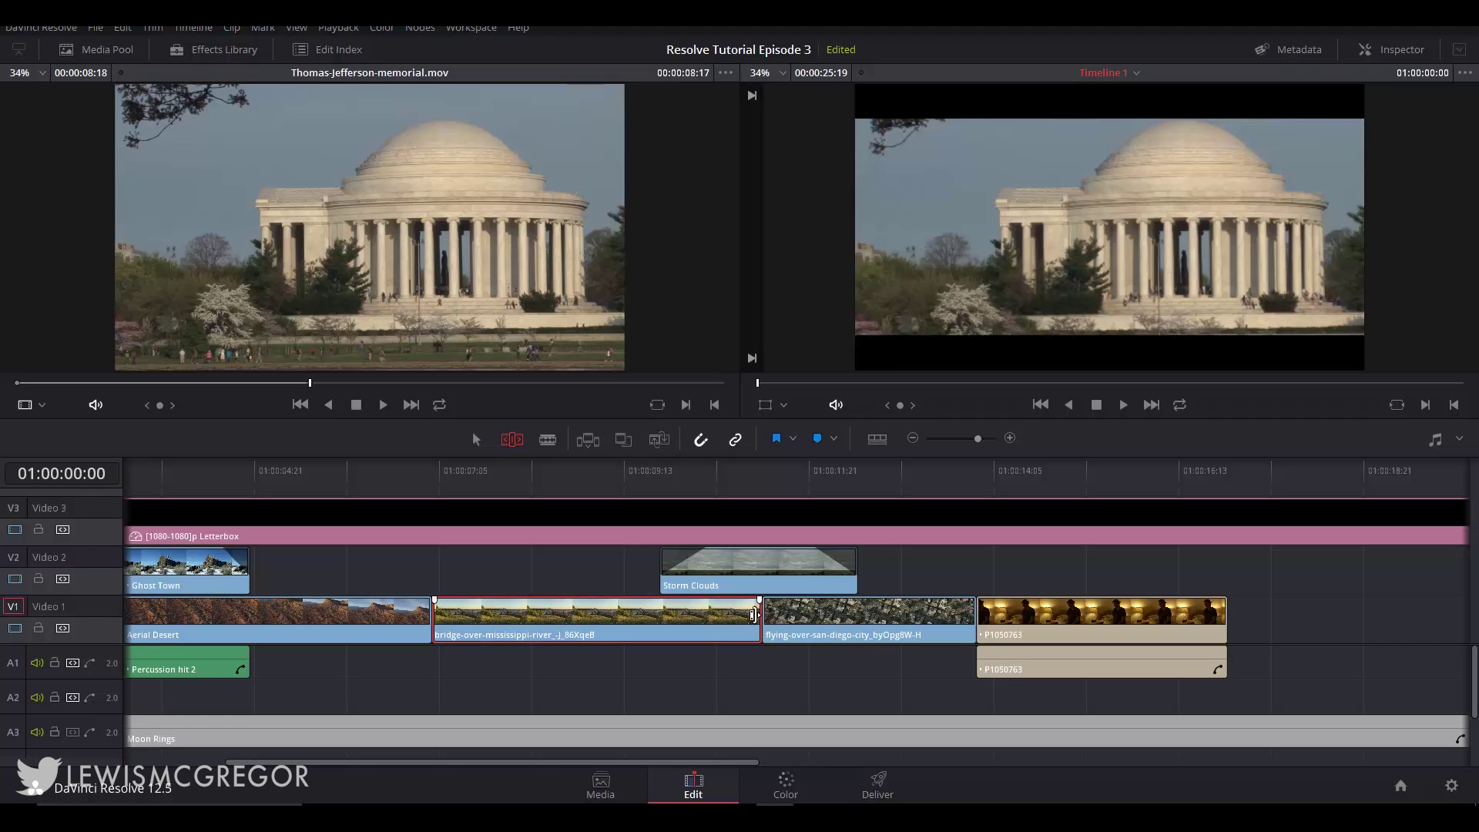
{"action": "left_click_drag", "start_coordinate": [754, 614], "coordinate": [724, 620]}
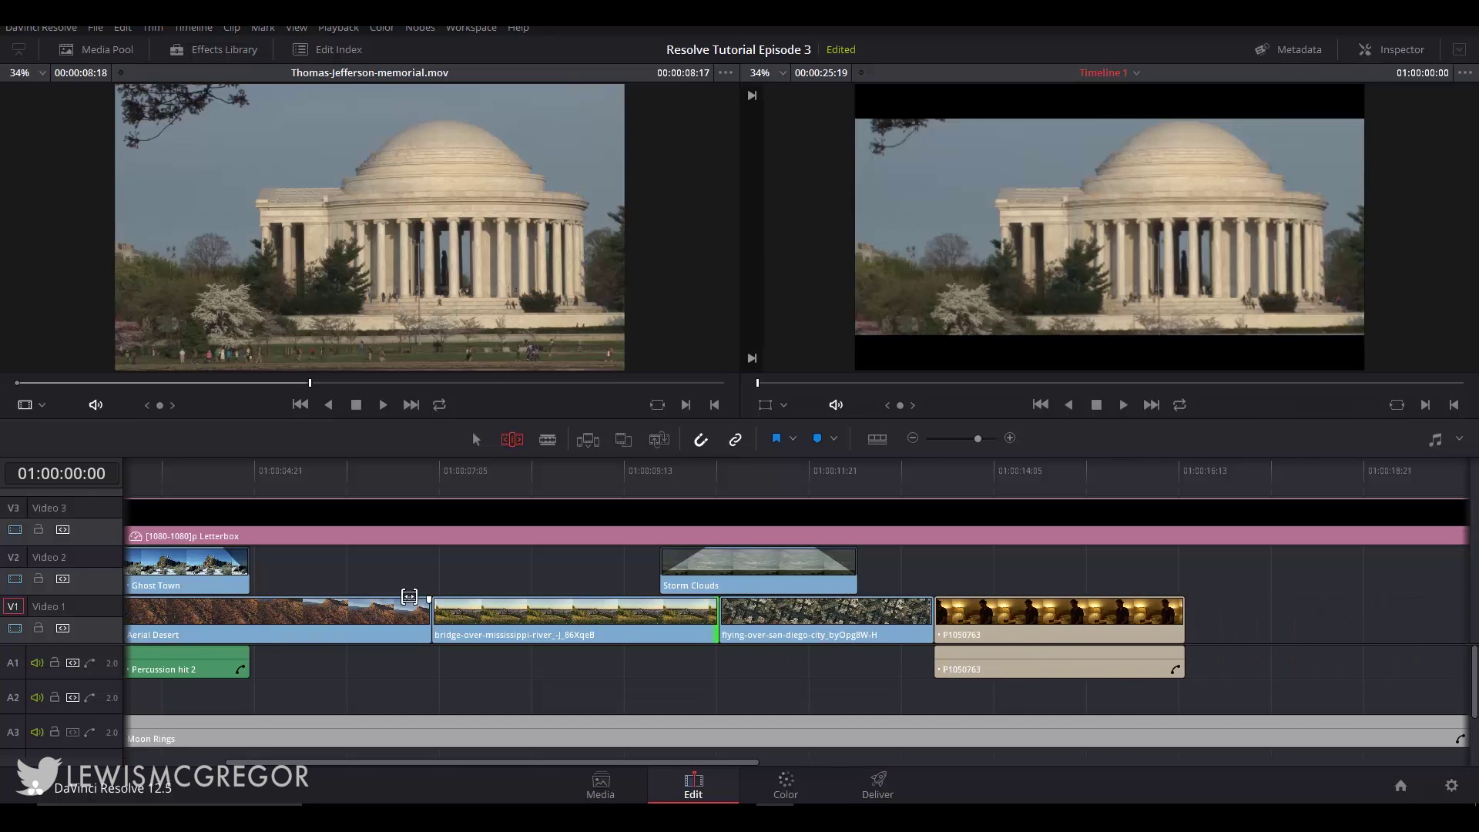
{"action": "left_click_drag", "start_coordinate": [417, 612], "coordinate": [443, 637]}
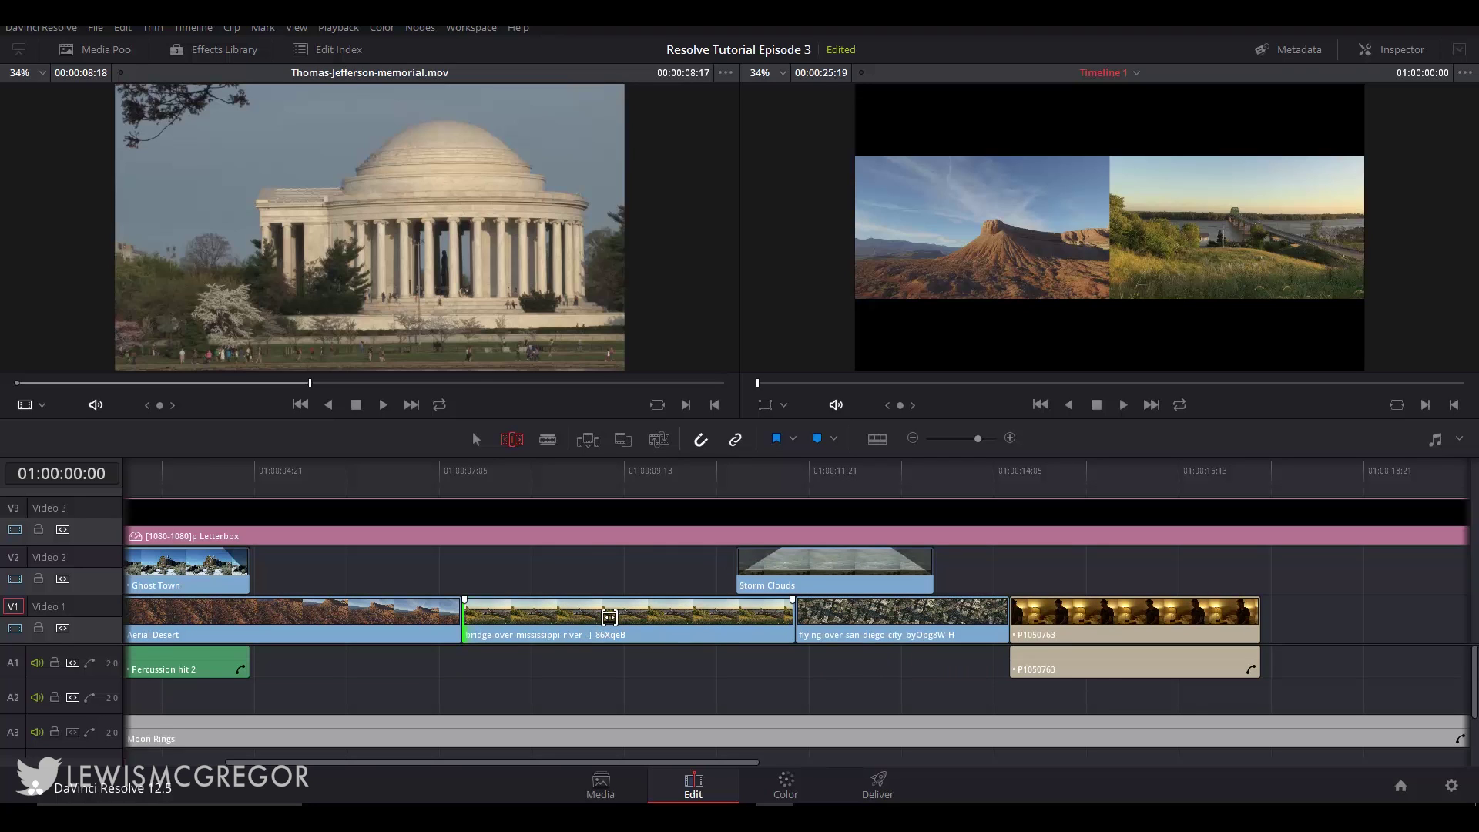
Slip the bridge clip's footage and load it into the Source viewer for preview.
{"action": "left_click_drag", "start_coordinate": [607, 635], "coordinate": [462, 619]}
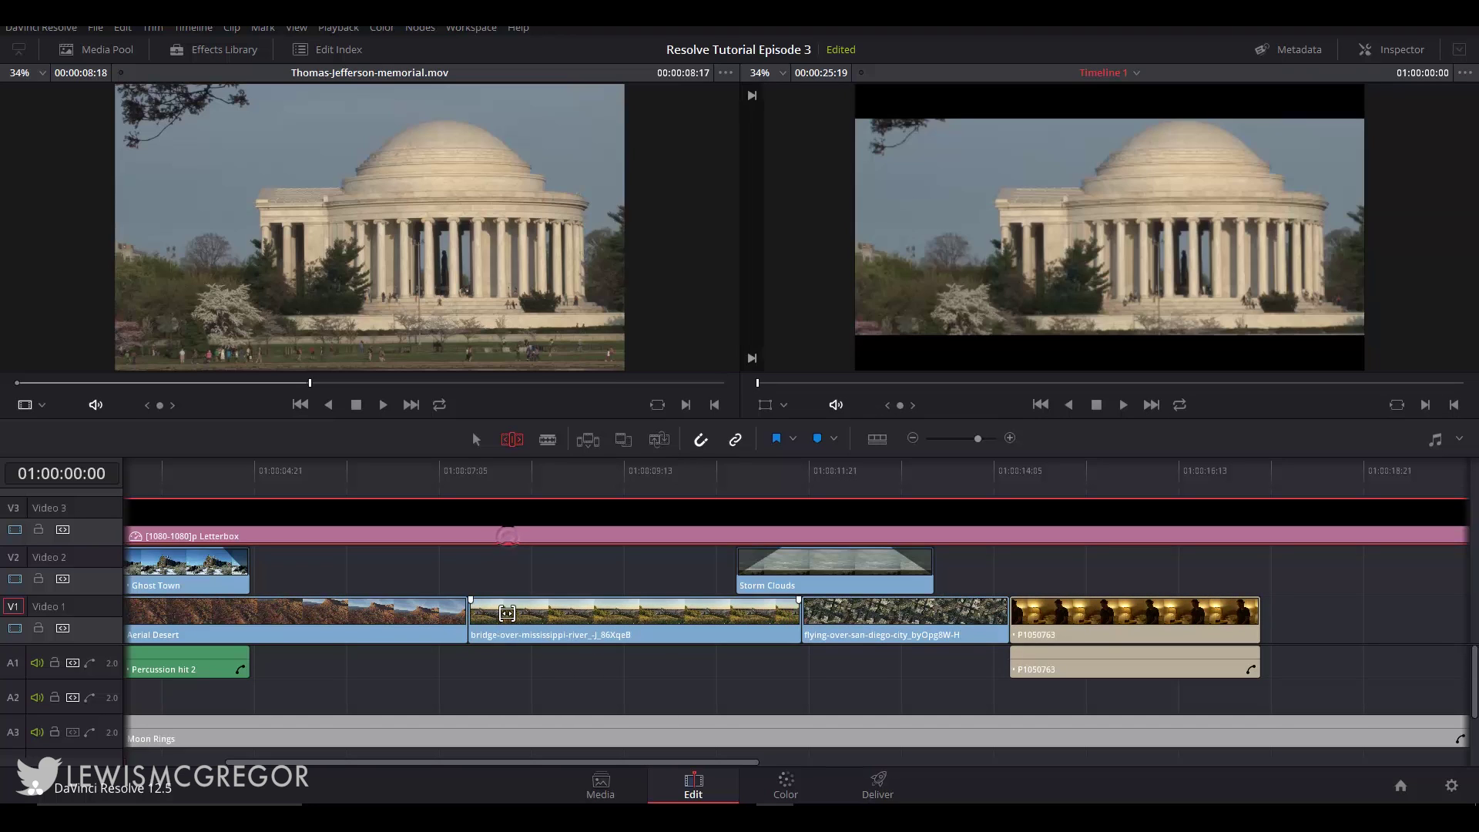
{"action": "right_click", "coordinate": [507, 614]}
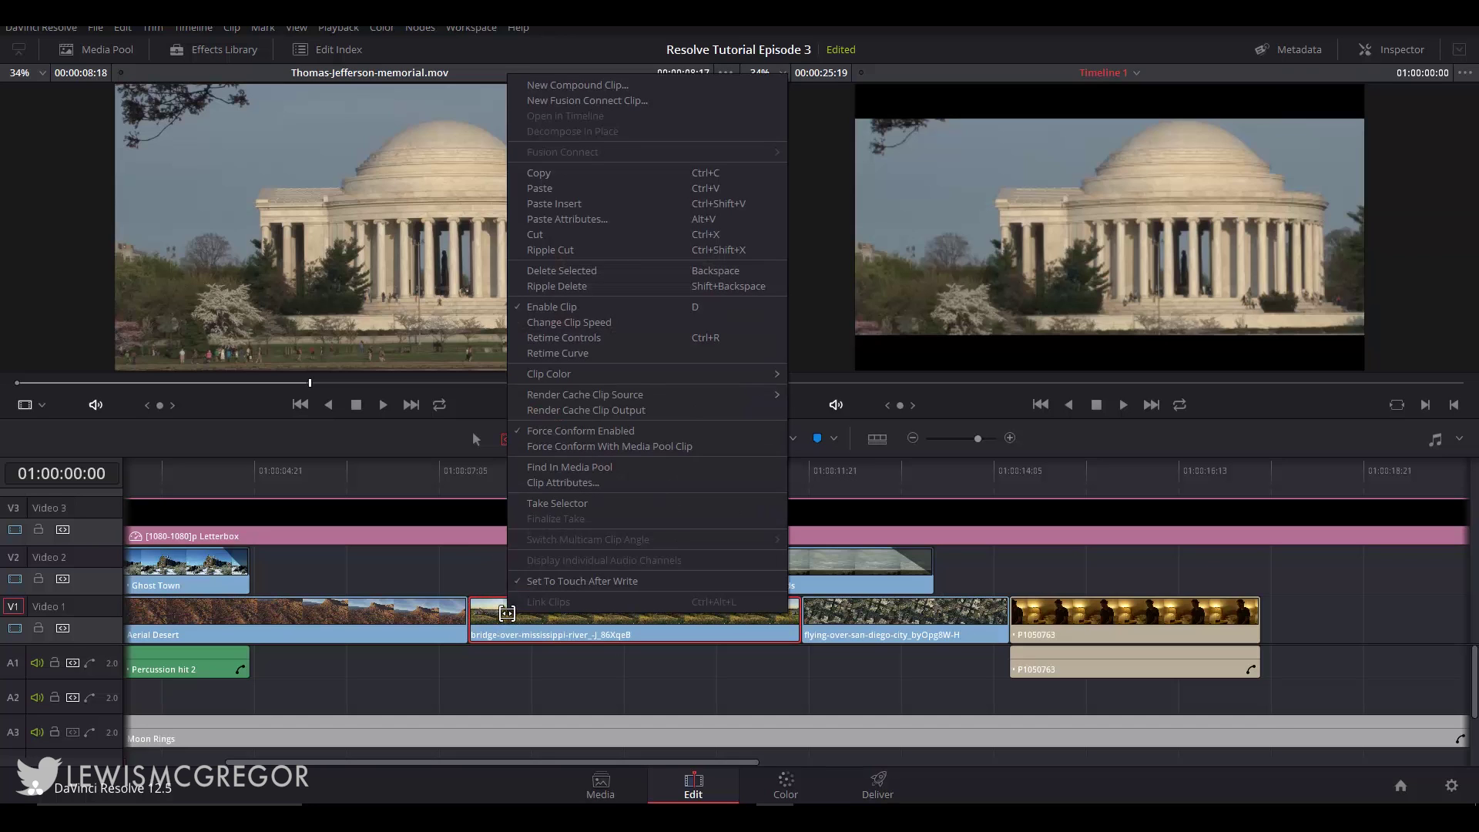
{"action": "left_click", "coordinate": [507, 613]}
{"action": "double_click", "coordinate": [544, 614]}
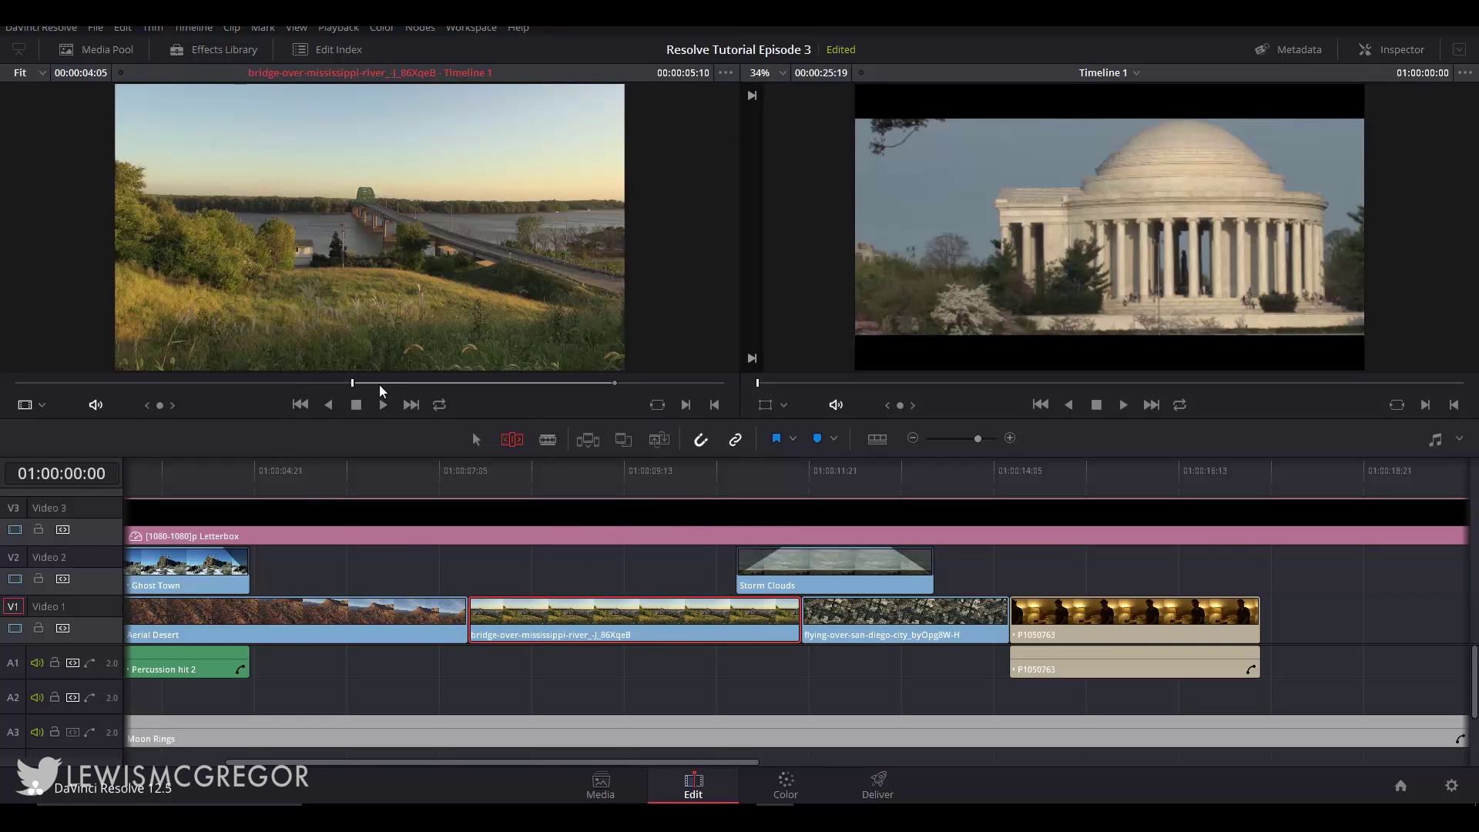
{"action": "left_click_drag", "start_coordinate": [582, 614], "coordinate": [551, 628]}
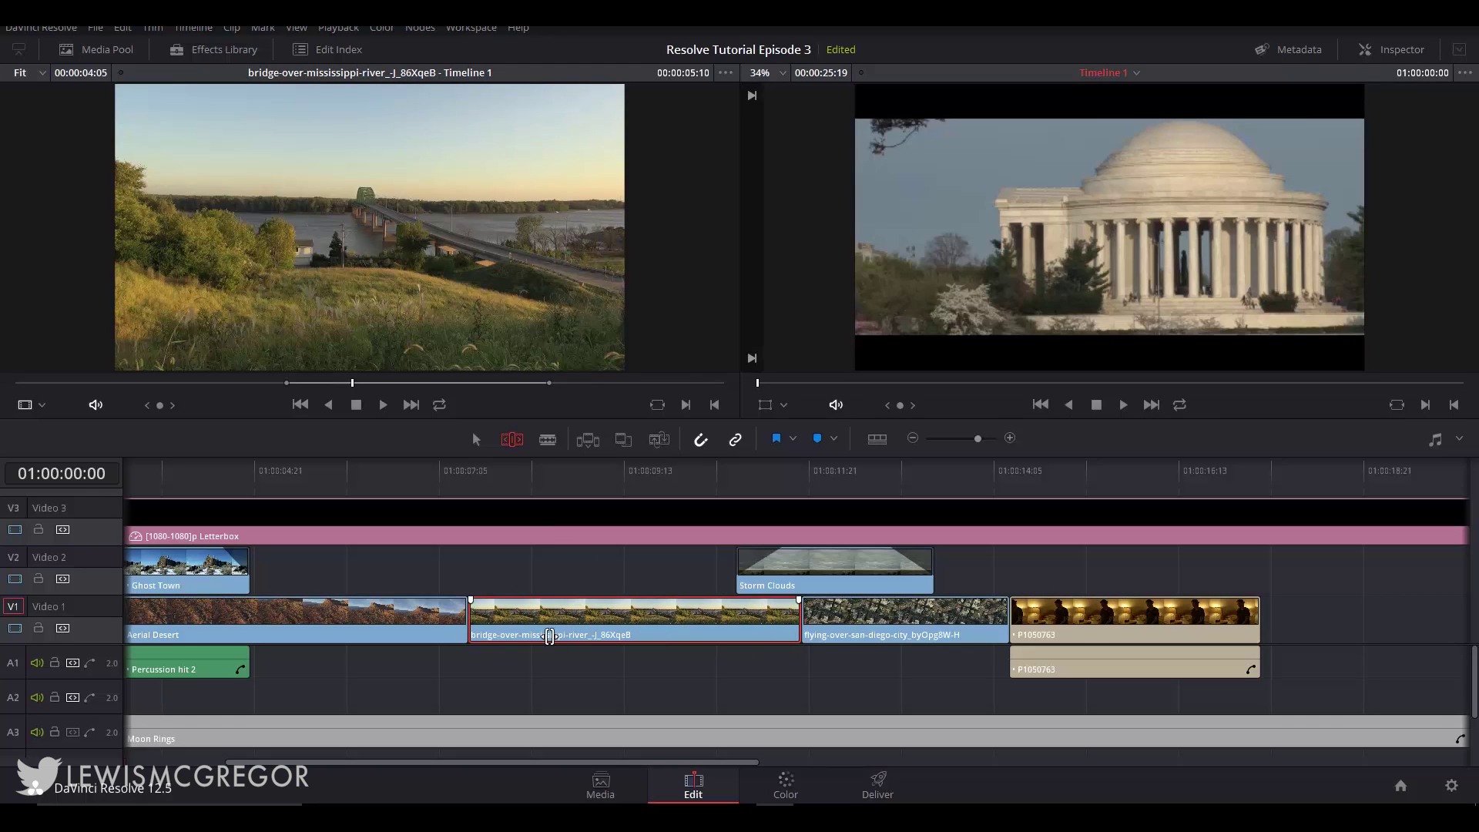
Park the playhead inside the bridge clip and slip its footage backwards, then slightly again.
{"action": "left_click", "coordinate": [492, 537]}
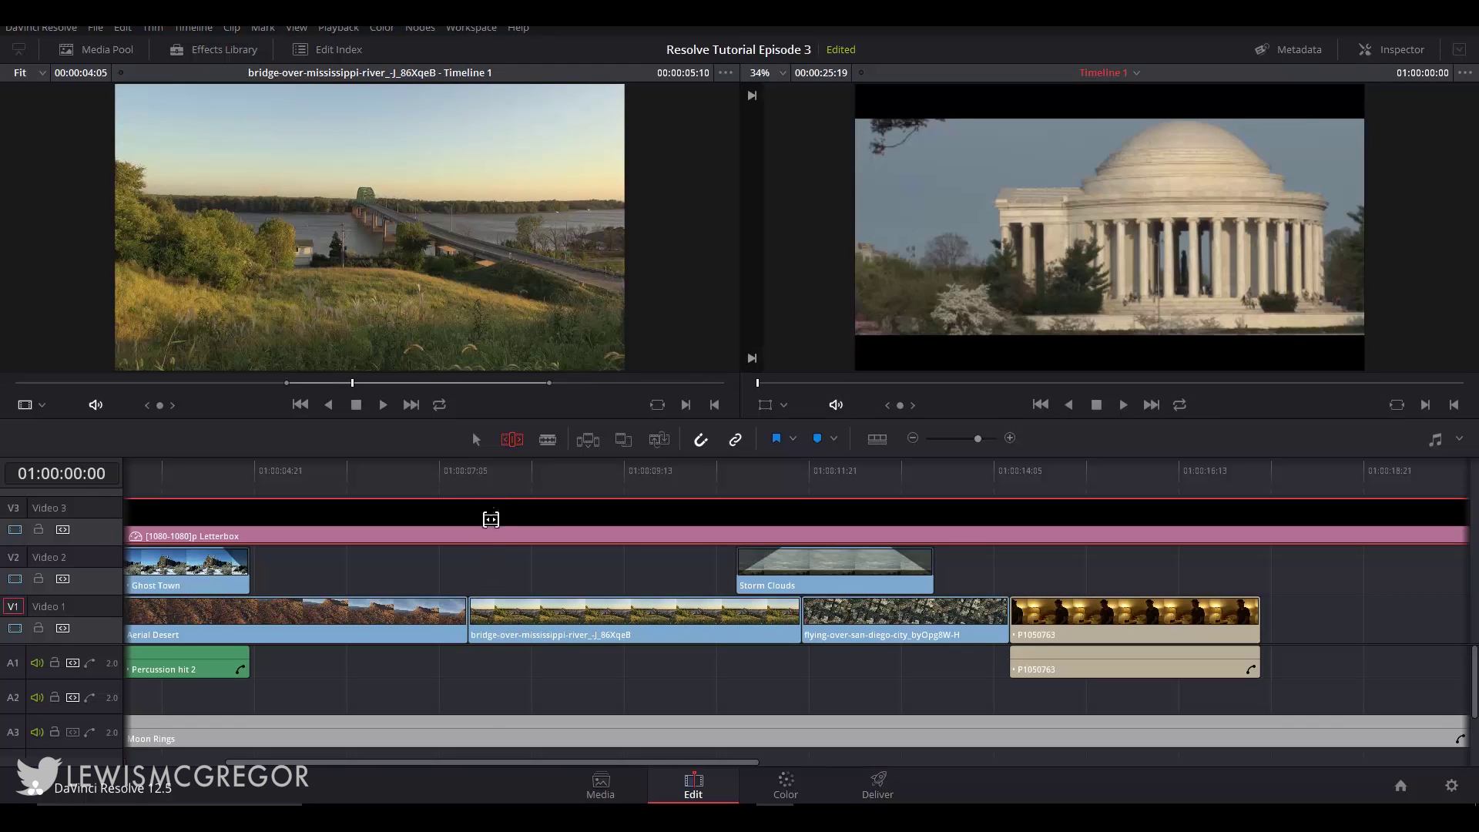
{"action": "left_click", "coordinate": [494, 491]}
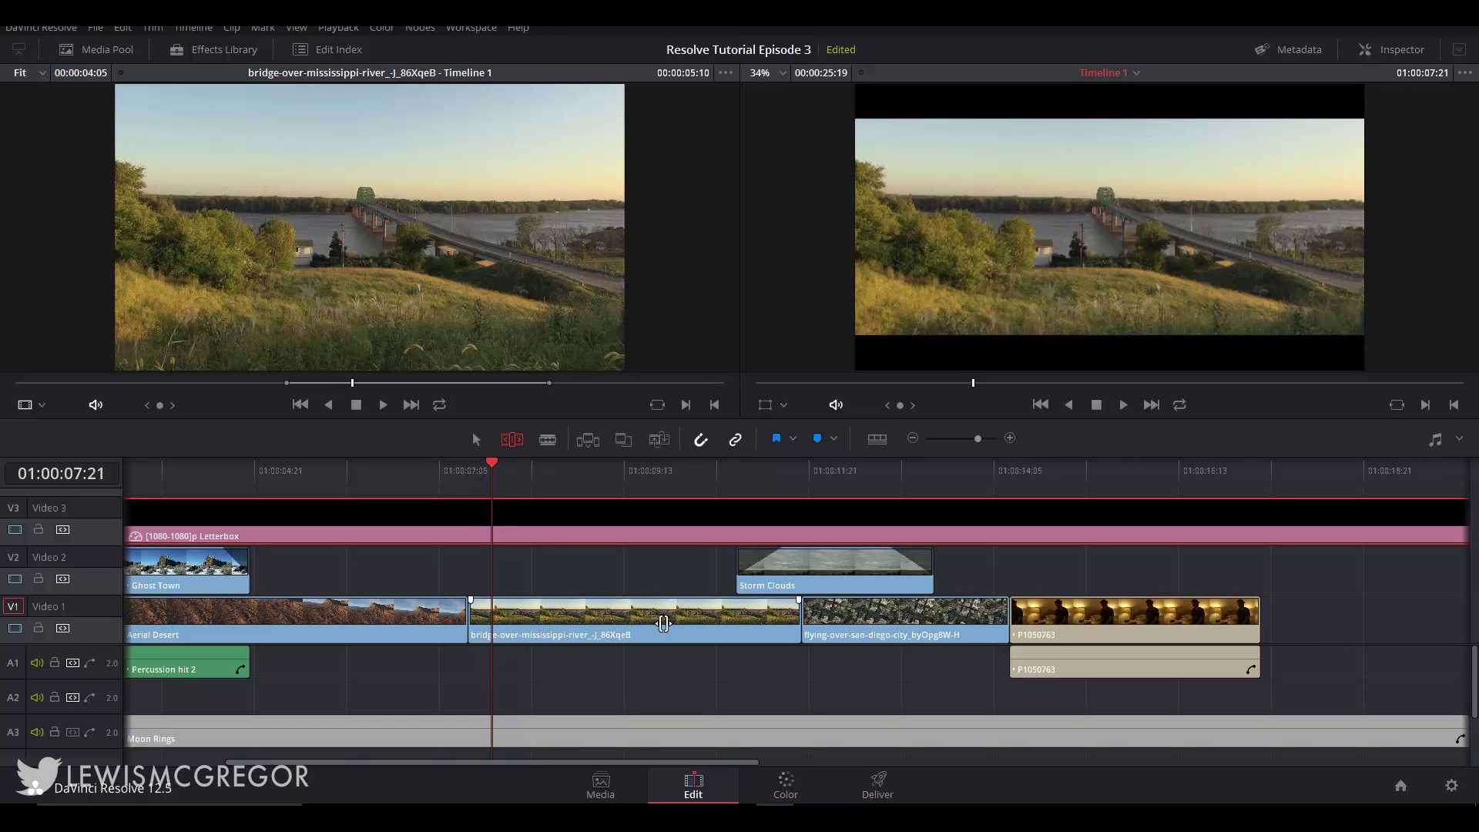
{"action": "left_click_drag", "start_coordinate": [664, 617], "coordinate": [567, 621]}
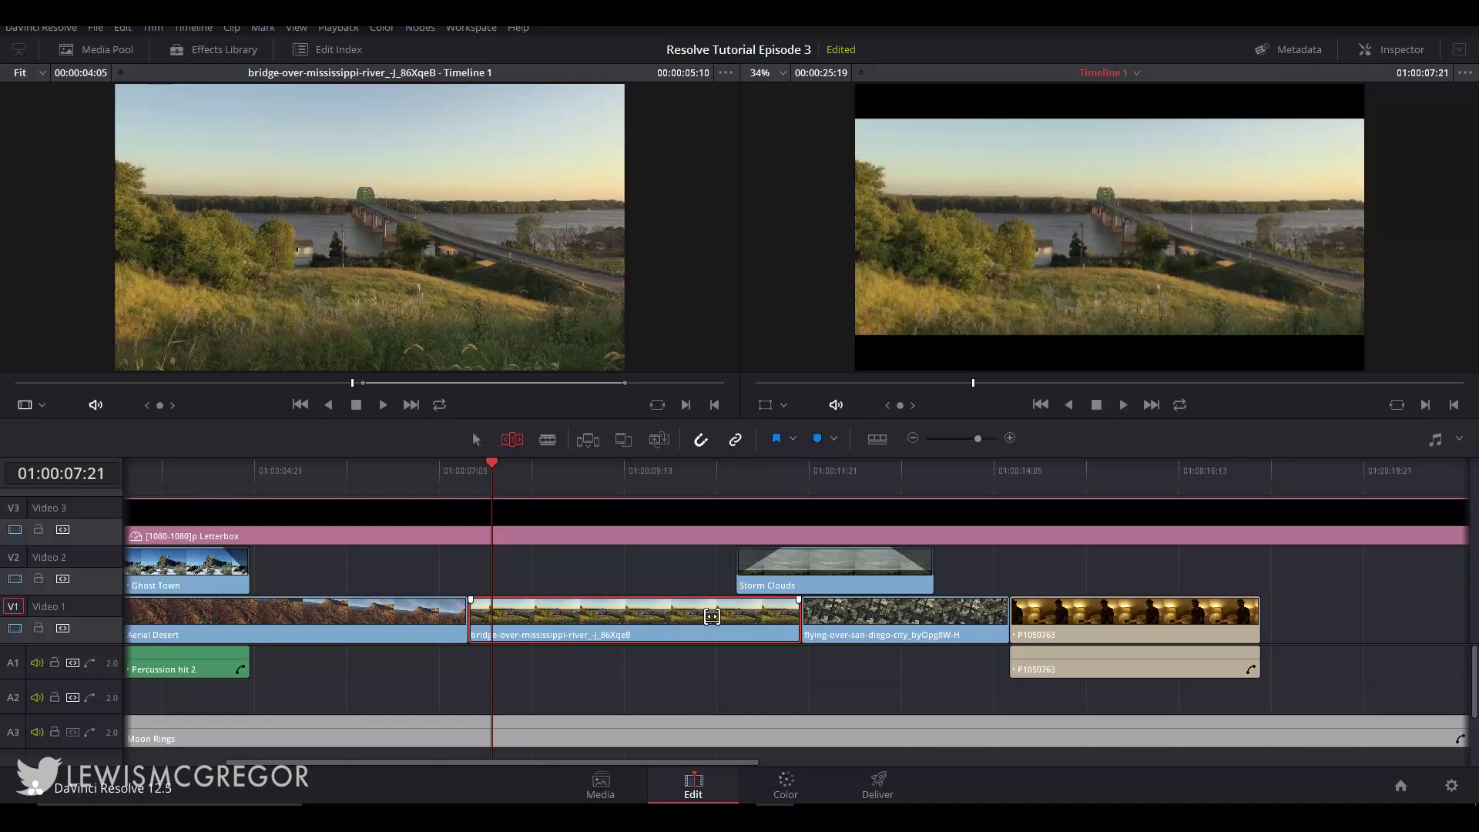
{"action": "mouse_move", "coordinate": [705, 618]}
{"action": "left_mouse_down"}
{"action": "mouse_move", "coordinate": [539, 617]}
{"action": "mouse_move", "coordinate": [860, 626]}
{"action": "mouse_move", "coordinate": [576, 617]}
{"action": "mouse_move", "coordinate": [664, 627]}
{"action": "left_mouse_up"}
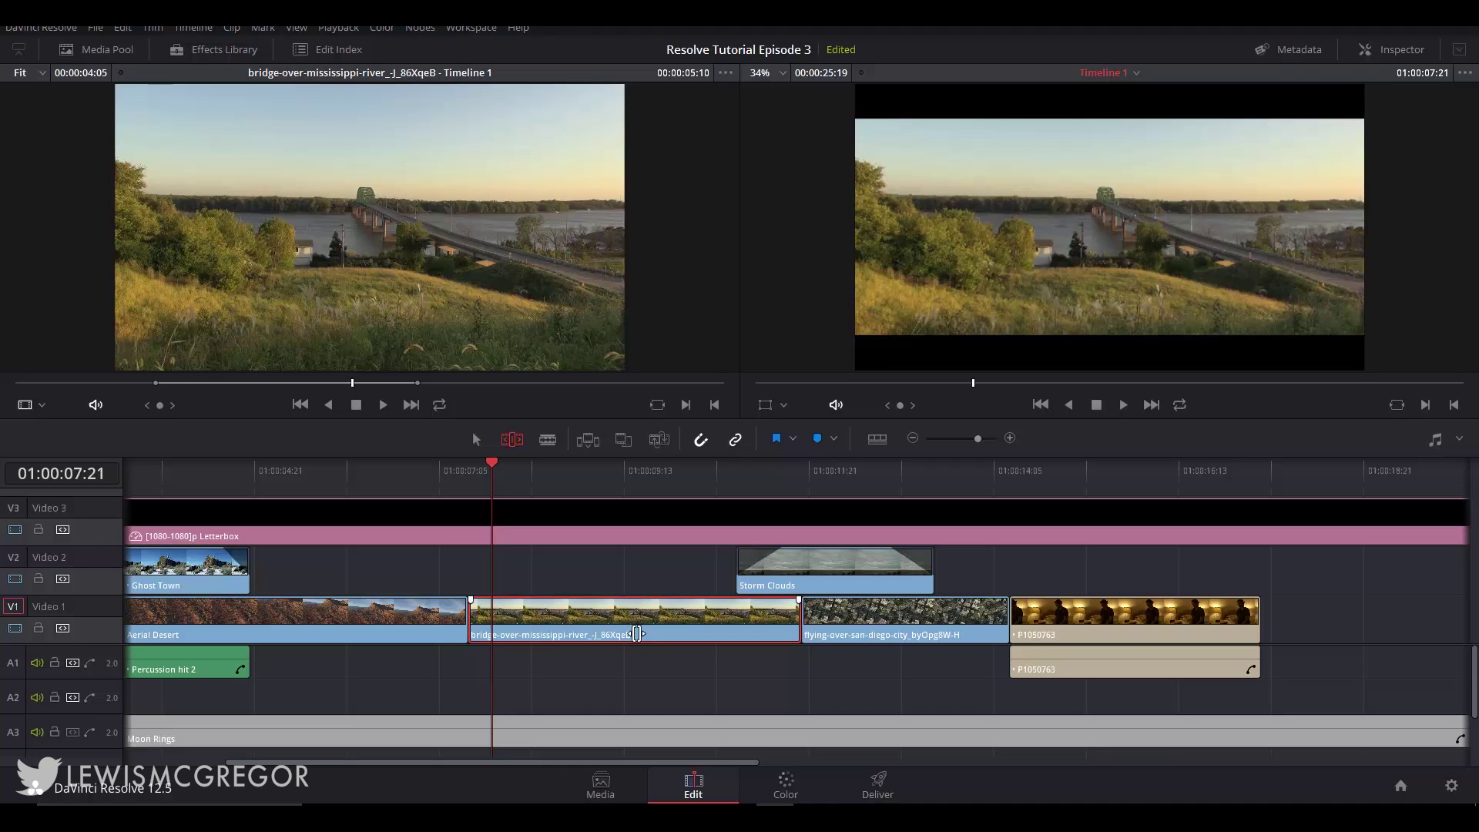
Slide the bridge and San Diego clips later, then extend Aerial Desert into the bridge clip.
{"action": "left_click_drag", "start_coordinate": [636, 633], "coordinate": [589, 632]}
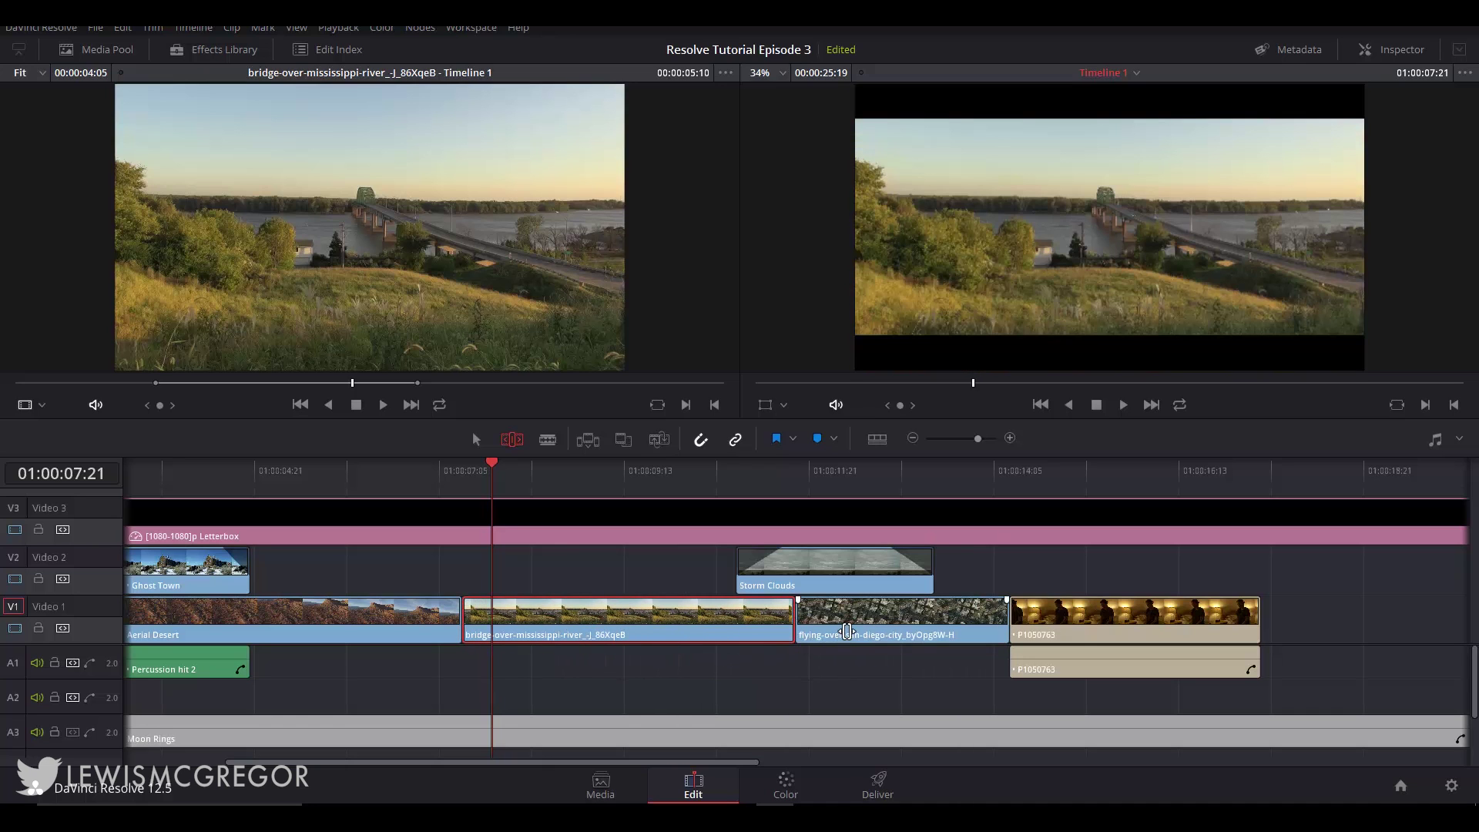
{"action": "mouse_move", "coordinate": [844, 634]}
{"action": "left_mouse_down"}
{"action": "mouse_move", "coordinate": [988, 633]}
{"action": "mouse_move", "coordinate": [512, 642]}
{"action": "mouse_move", "coordinate": [815, 638]}
{"action": "left_mouse_up"}
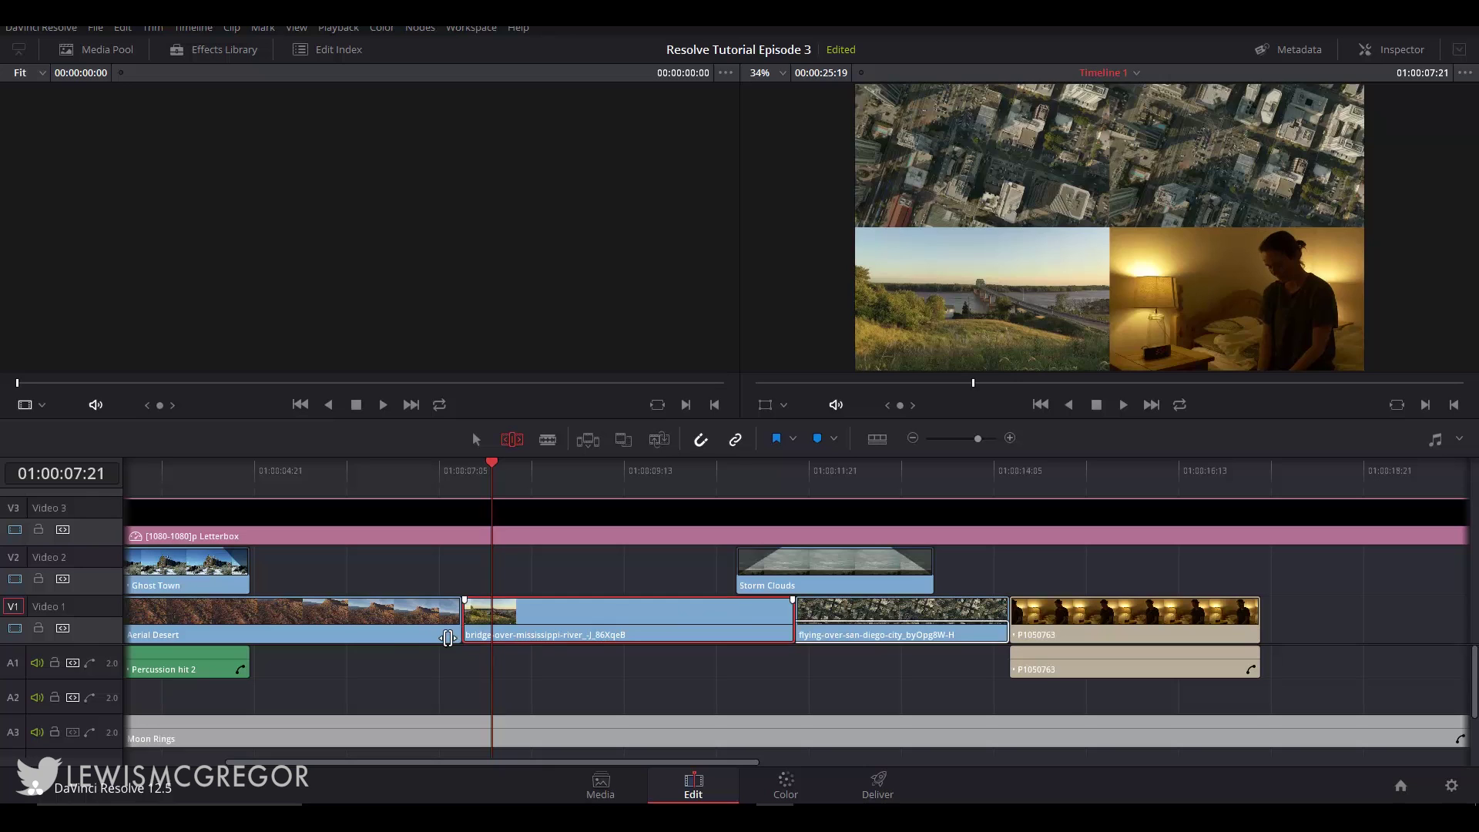
{"action": "left_click_drag", "start_coordinate": [407, 634], "coordinate": [495, 628]}
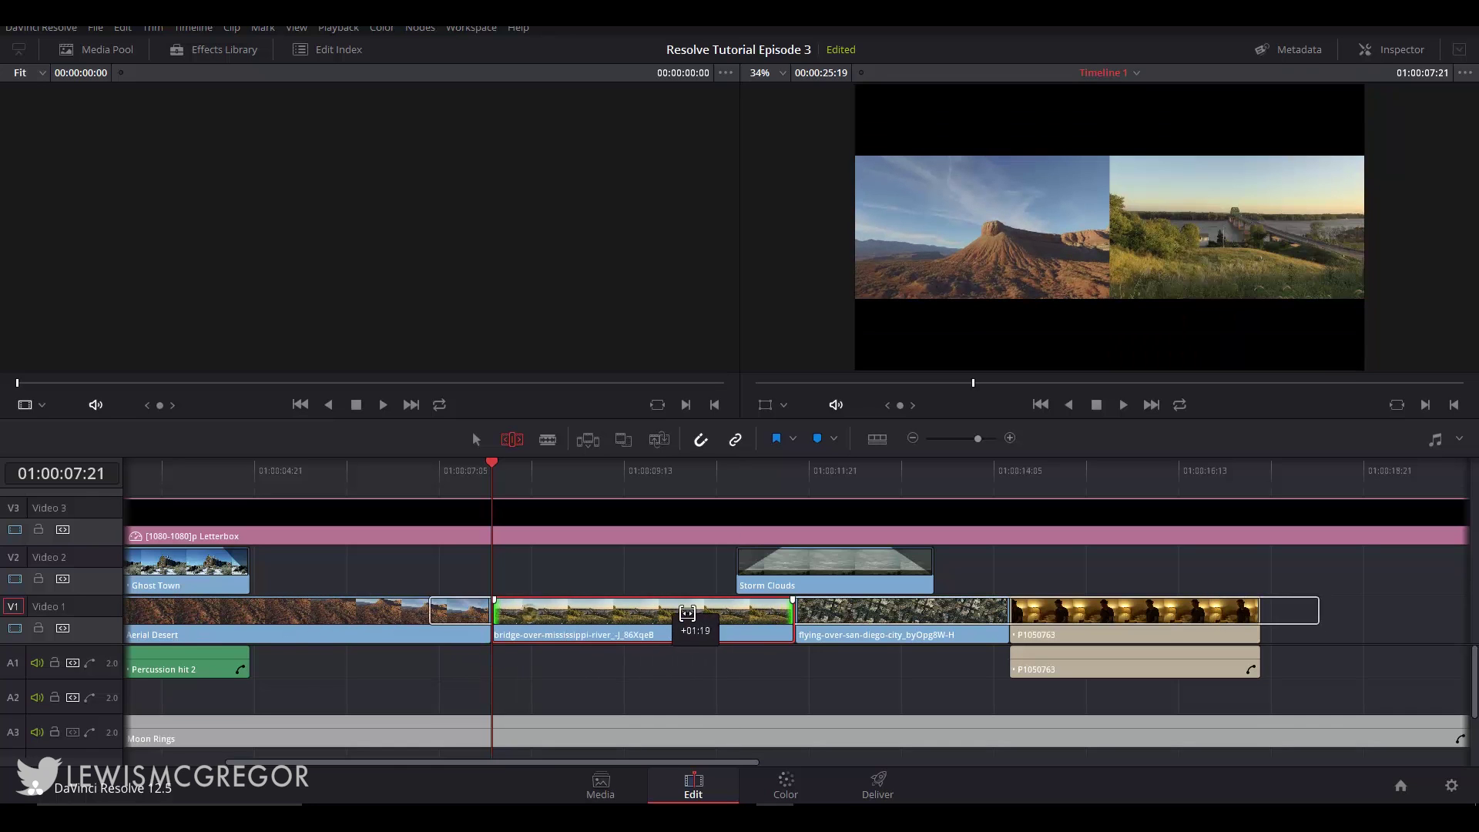
Ripple-trim the bridge clip's end, blade it into five pieces, then select the A1 gap.
{"action": "left_click", "coordinate": [786, 622]}
{"action": "mouse_move", "coordinate": [786, 622]}
{"action": "left_mouse_down"}
{"action": "mouse_move", "coordinate": [631, 621]}
{"action": "mouse_move", "coordinate": [948, 621]}
{"action": "mouse_move", "coordinate": [779, 620]}
{"action": "left_mouse_up"}
{"action": "left_click", "coordinate": [548, 439]}
{"action": "left_click", "coordinate": [615, 621]}
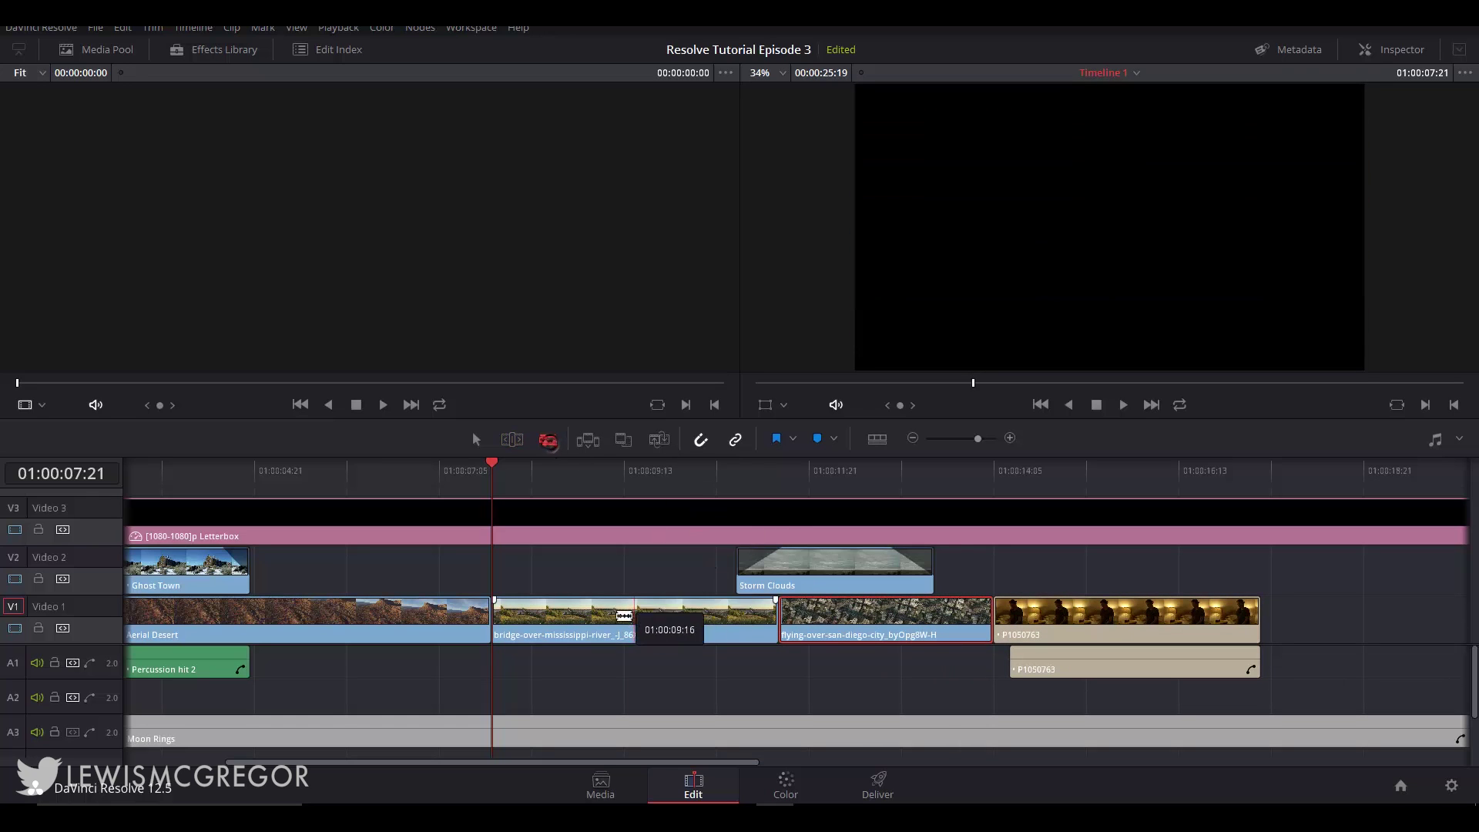
{"action": "left_click", "coordinate": [568, 620]}
{"action": "left_click", "coordinate": [733, 621]}
{"action": "left_click", "coordinate": [693, 617]}
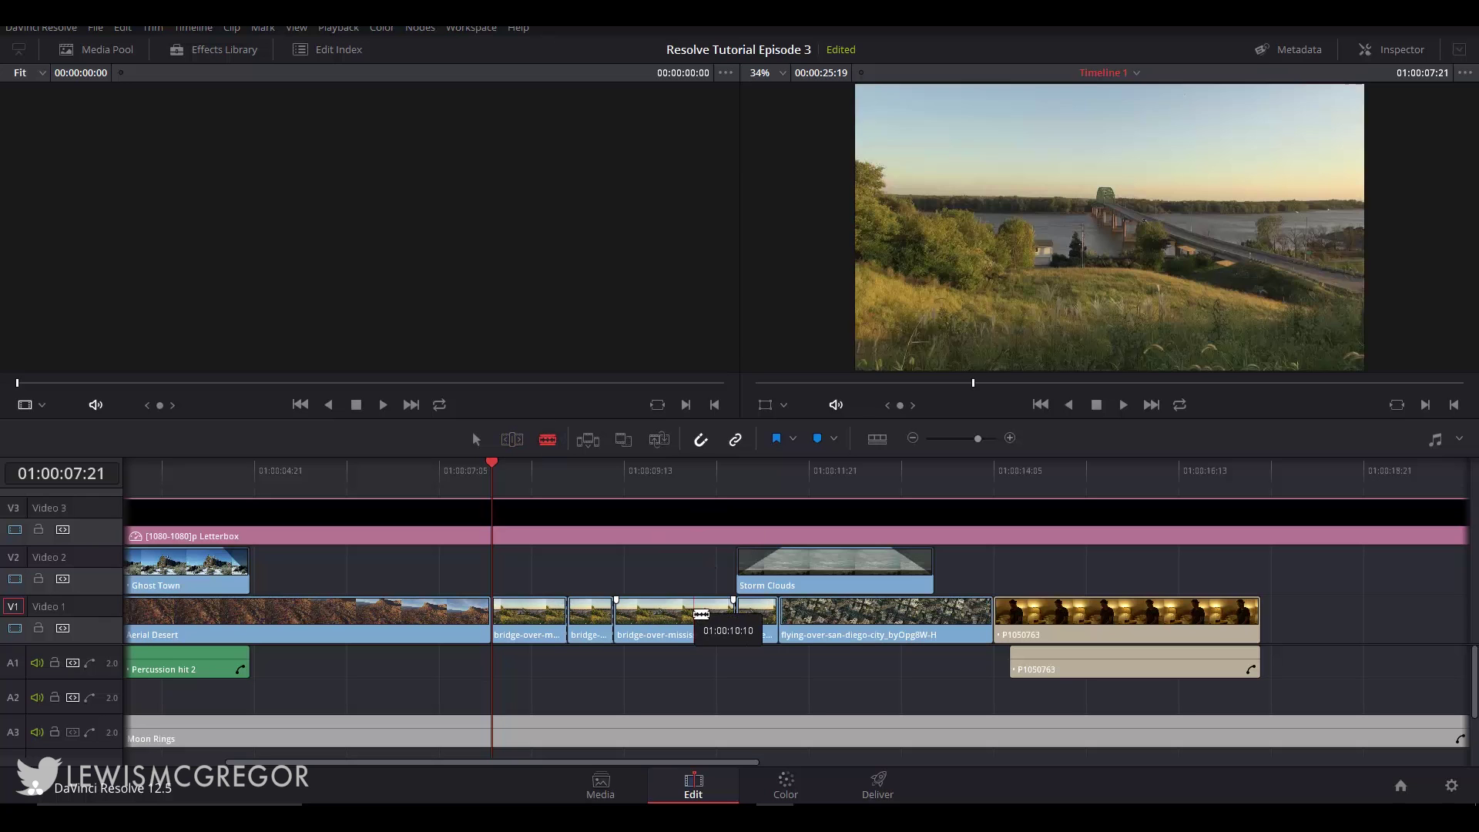
{"action": "key", "text": "a"}
{"action": "left_click", "coordinate": [733, 675]}
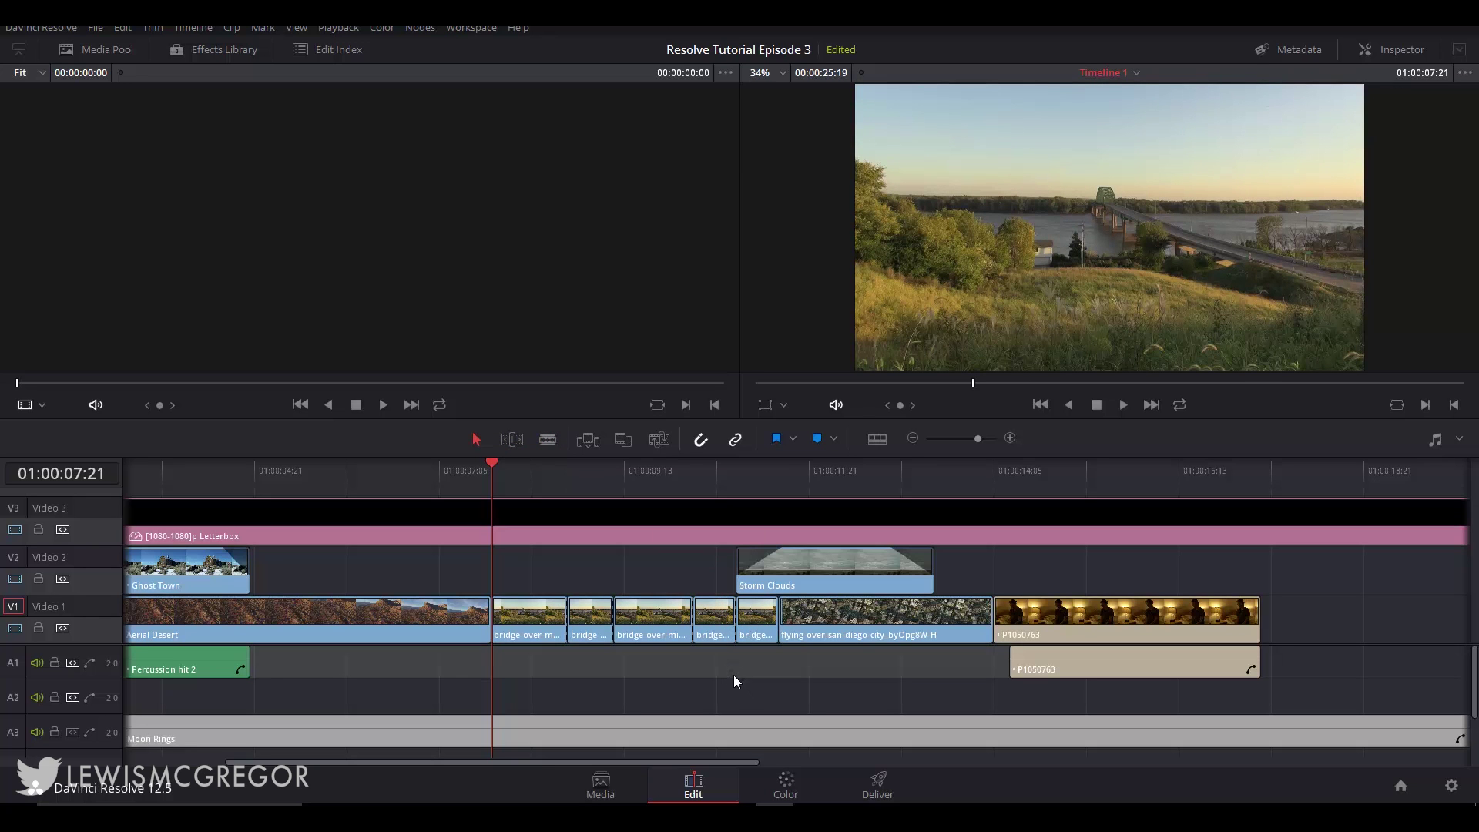